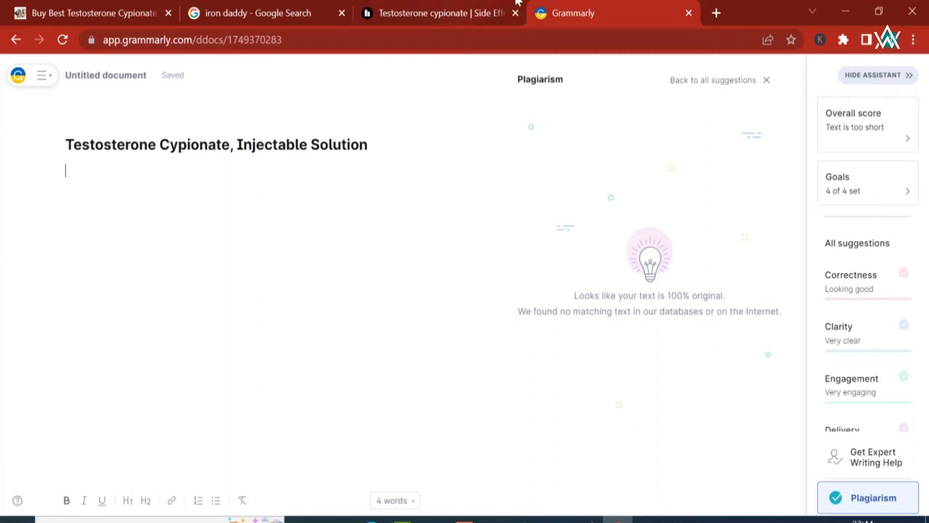
Copy the "Highlights for testosterone cypionate" heading from the Healthline article and paste it below the title in the Grammarly document
left_click(468, 12)
scroll(27, 229, "down", 1)
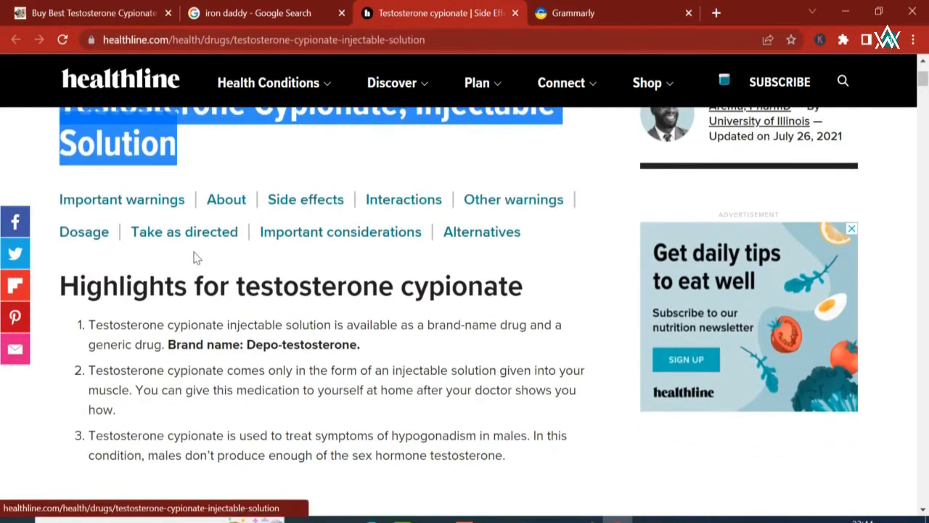
triple_click(269, 289)
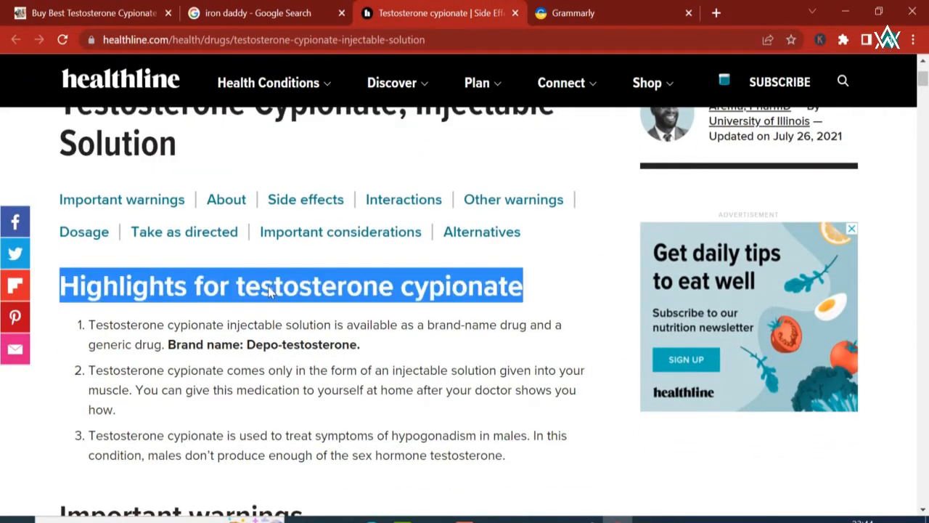
right_click(268, 289)
left_click(307, 299)
left_click(568, 13)
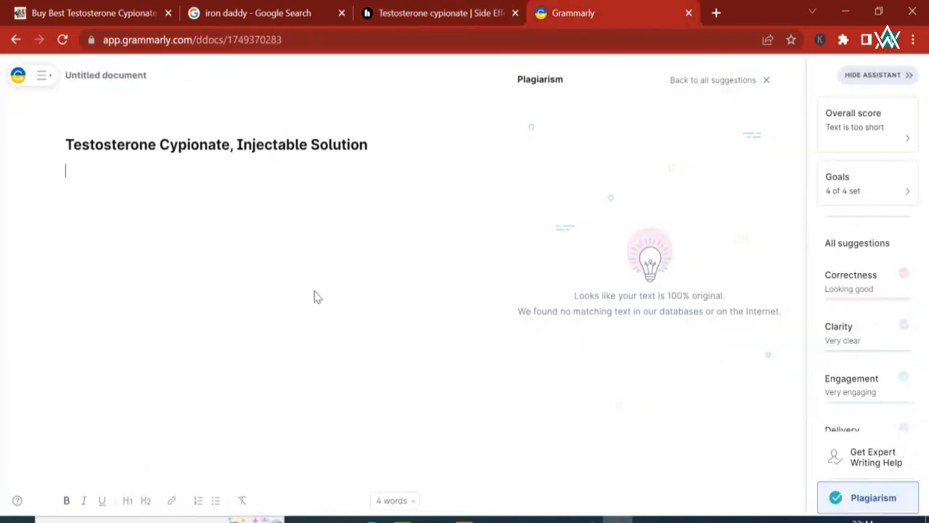
key("ctrl+v")
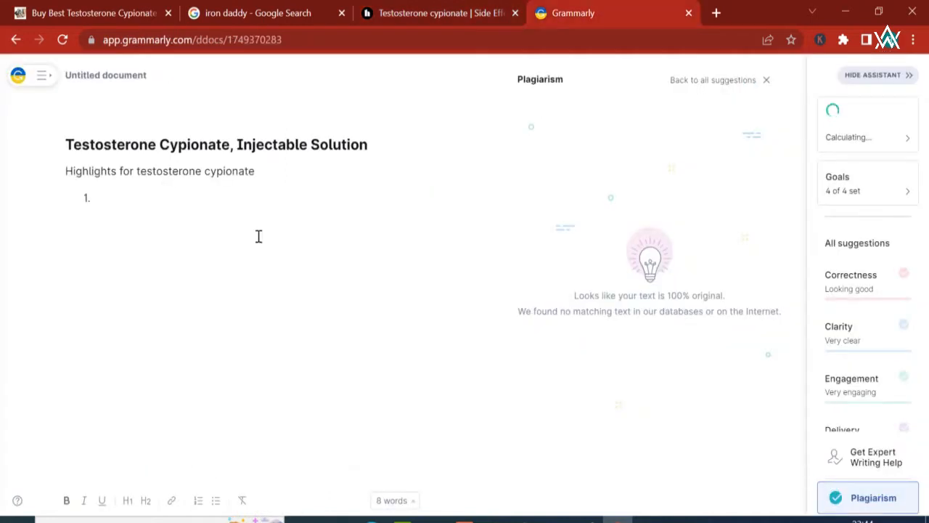
Delete the pasted heading line and the empty numbered item beneath it
left_click(156, 189)
key("BackSpace")
triple_click(159, 168)
key("BackSpace")
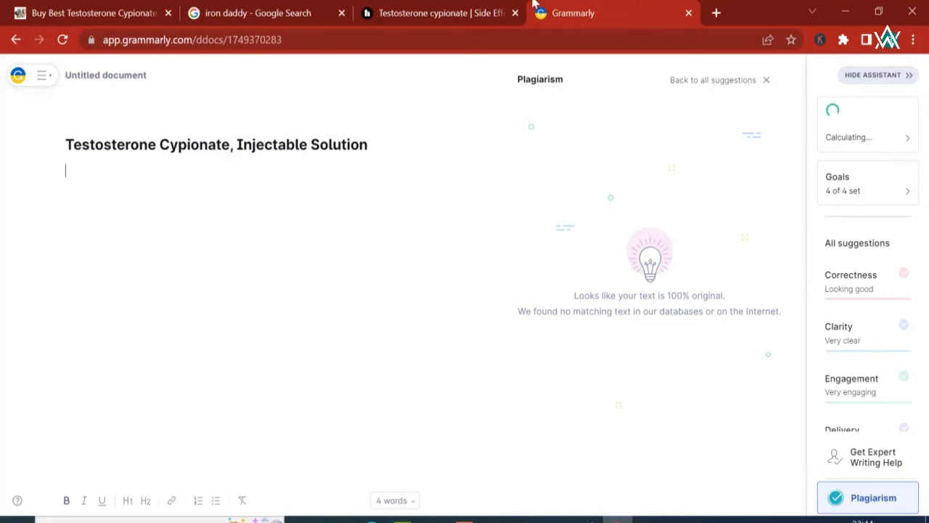
Inspect the style of the "Highlights for testosterone cypionate" heading on the Healthline page with the developer tools, then close them
left_click(501, 9)
left_click(86, 302)
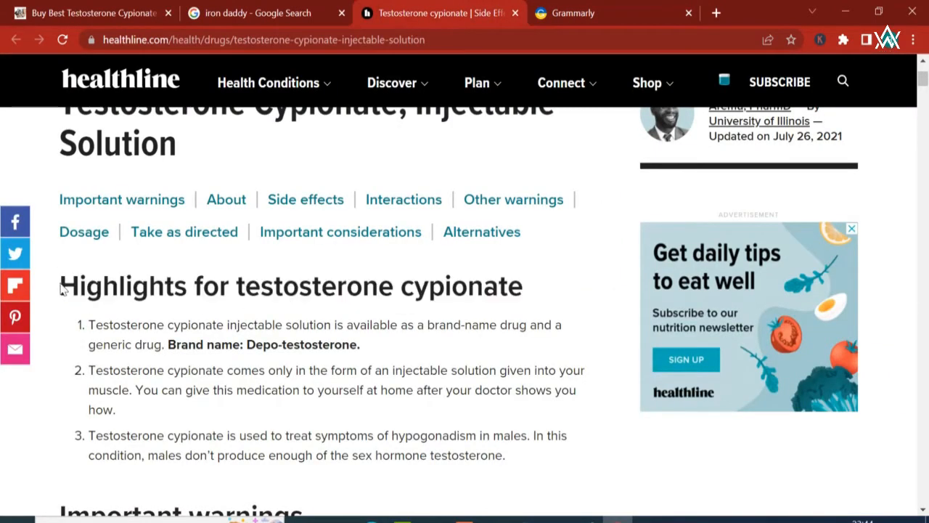
left_click_drag(63, 289, 107, 293)
left_click(229, 290)
right_click(244, 297)
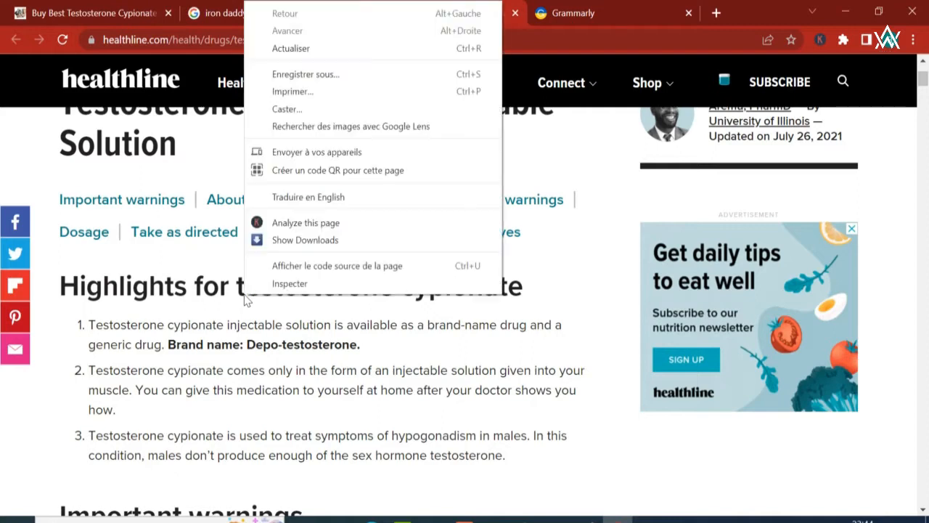
left_click(282, 282)
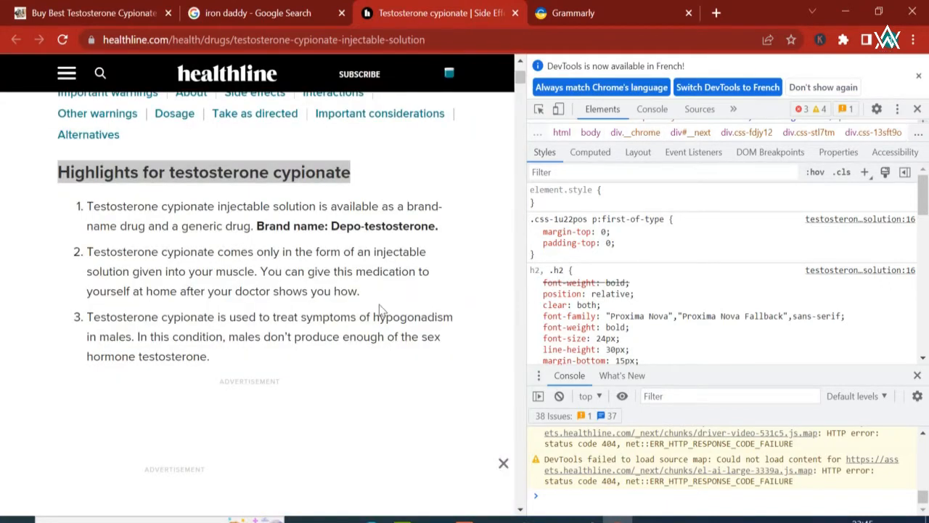
scroll(379, 309, "up", 2)
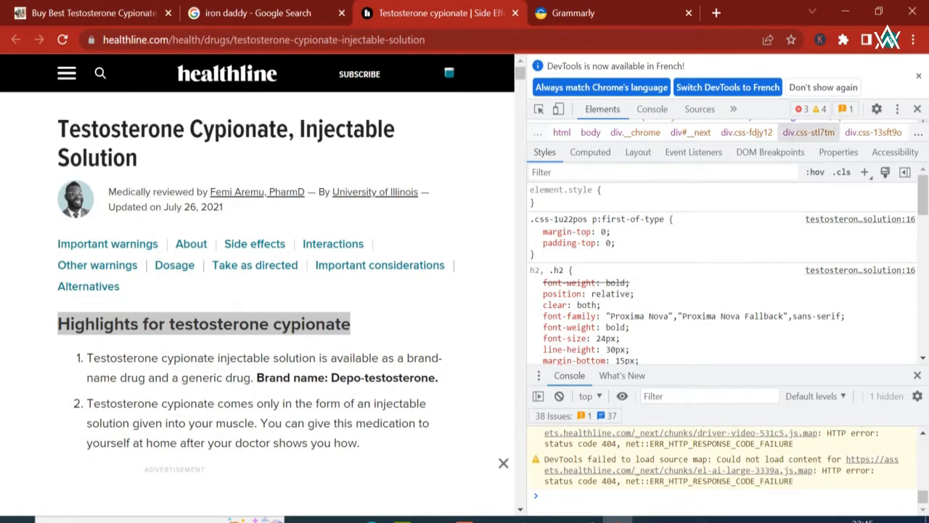
left_click(920, 77)
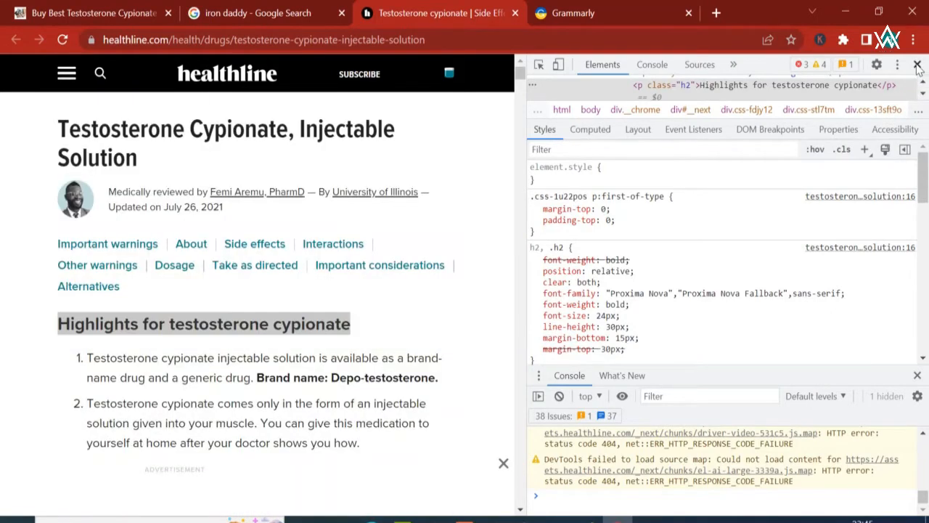
left_click(917, 64)
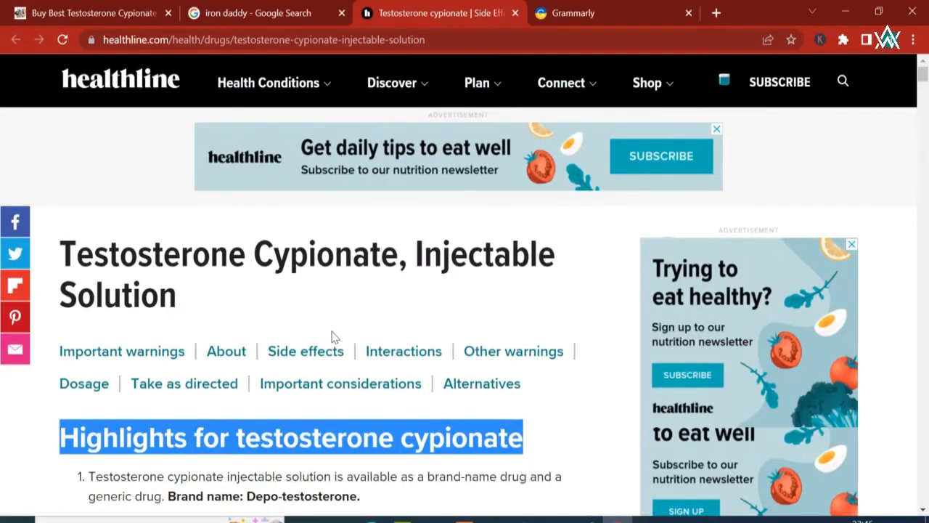
Copy the Healthline article's "Highlights for testosterone cypionate" heading again and paste it under the title in the Grammarly document
scroll(400, 336, "down", 2)
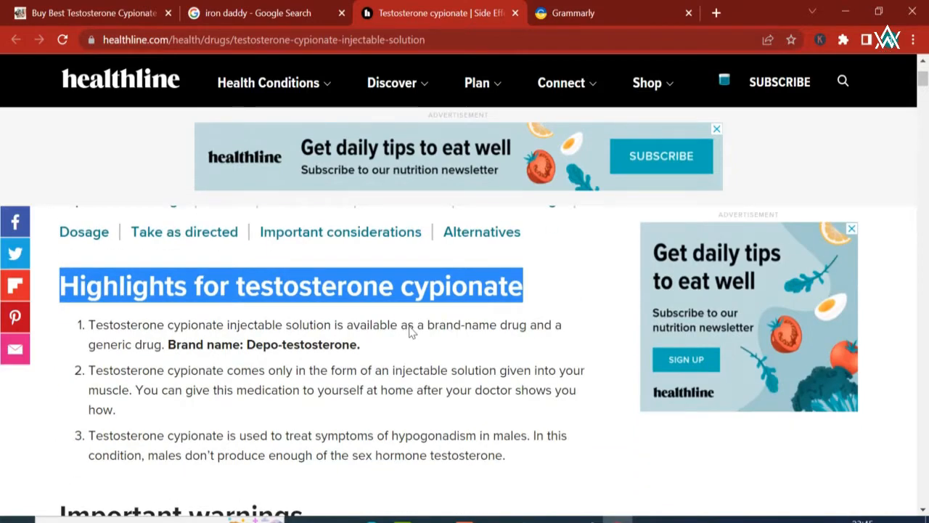
scroll(411, 332, "up", 2)
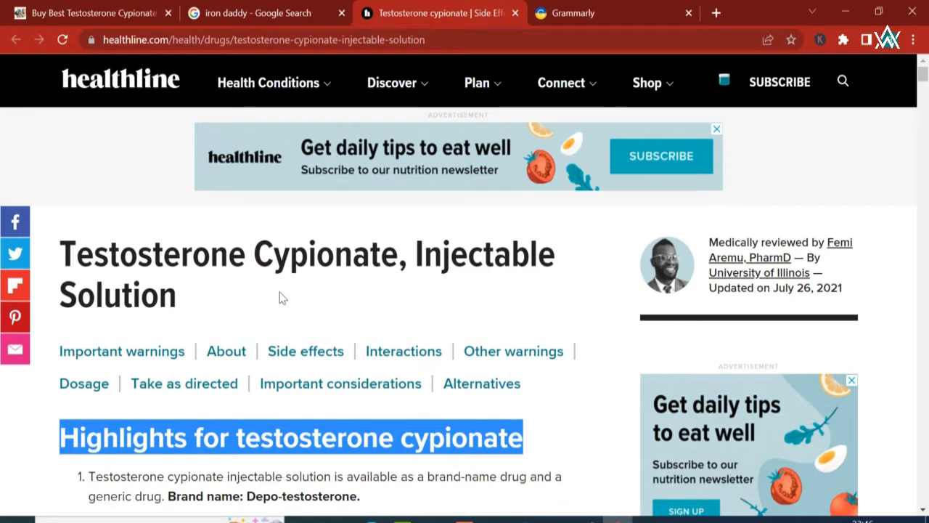
scroll(262, 301, "down", 1)
scroll(225, 298, "up", 1)
right_click(320, 450)
left_click(374, 314)
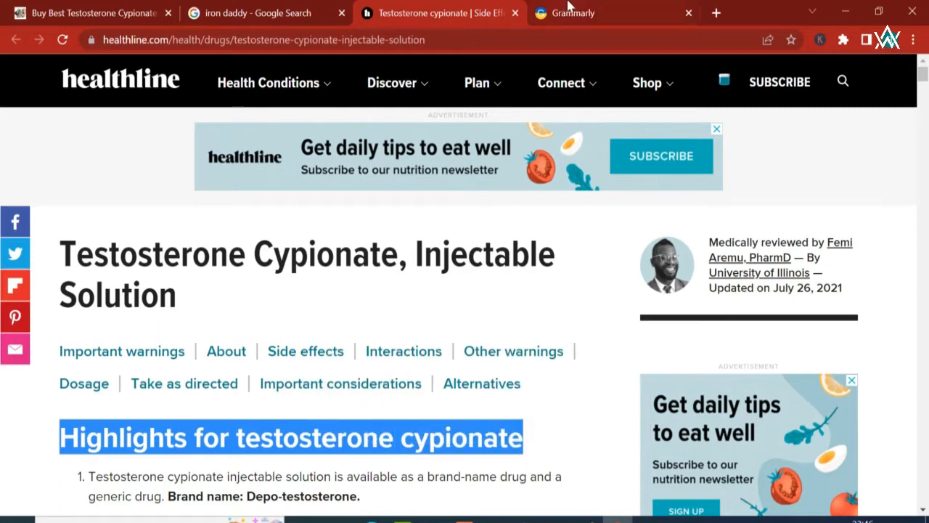
left_click(574, 12)
left_click(90, 179)
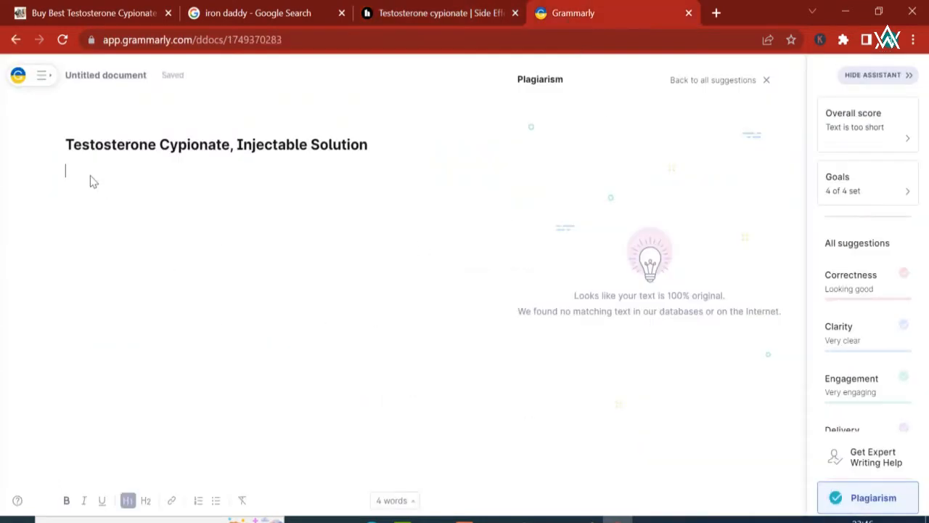
right_click(89, 178)
left_click(141, 292)
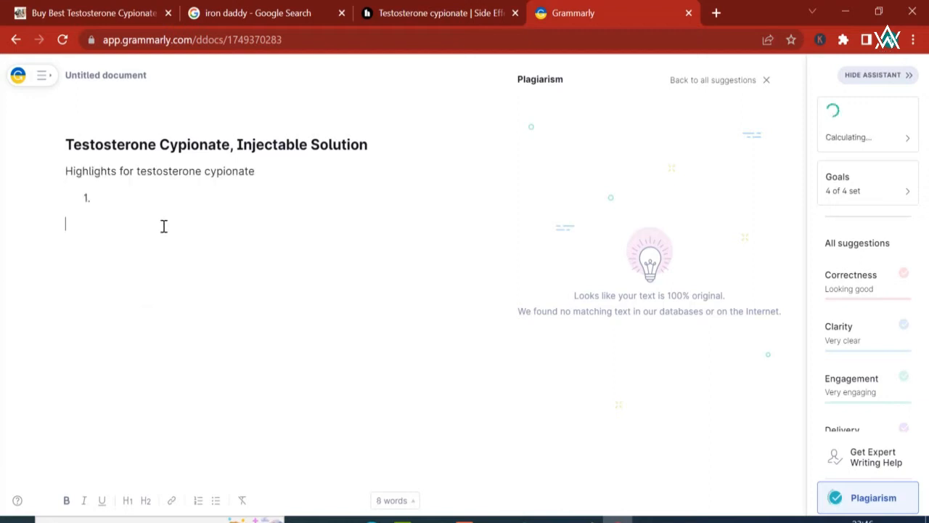
Remove the empty numbered list item below the pasted heading
left_click(122, 202)
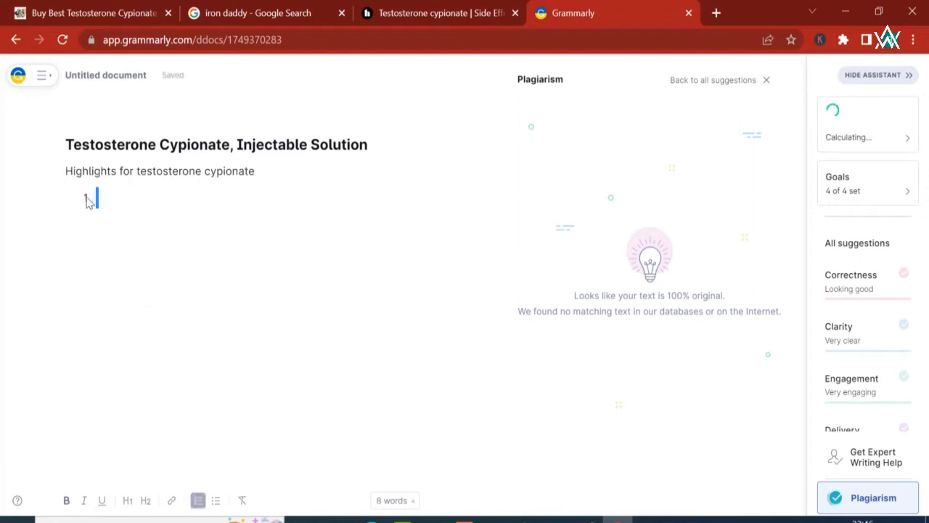
key("BackSpace")
key("BackSpace")
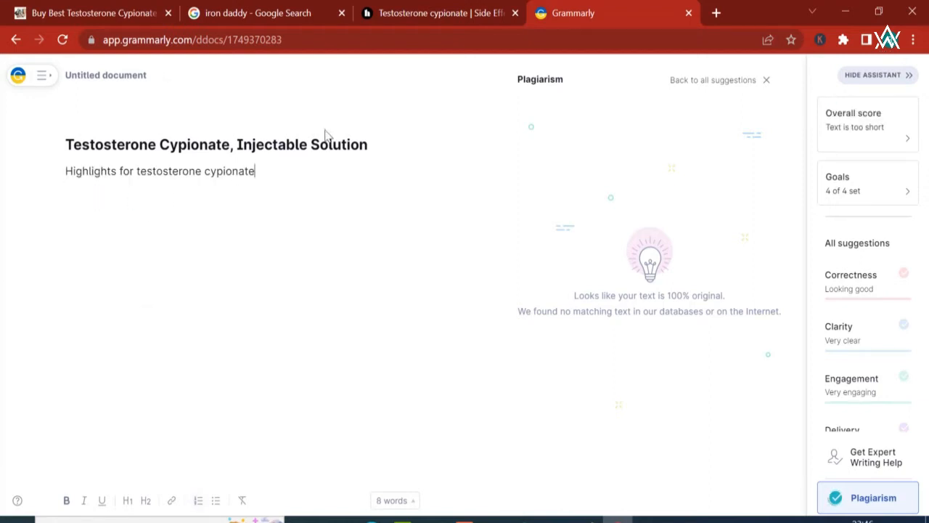
Copy the complete "Highlights for testosterone cypionate" and "Important warnings" sections from the Healthline article
left_click(429, 10)
left_click(84, 444)
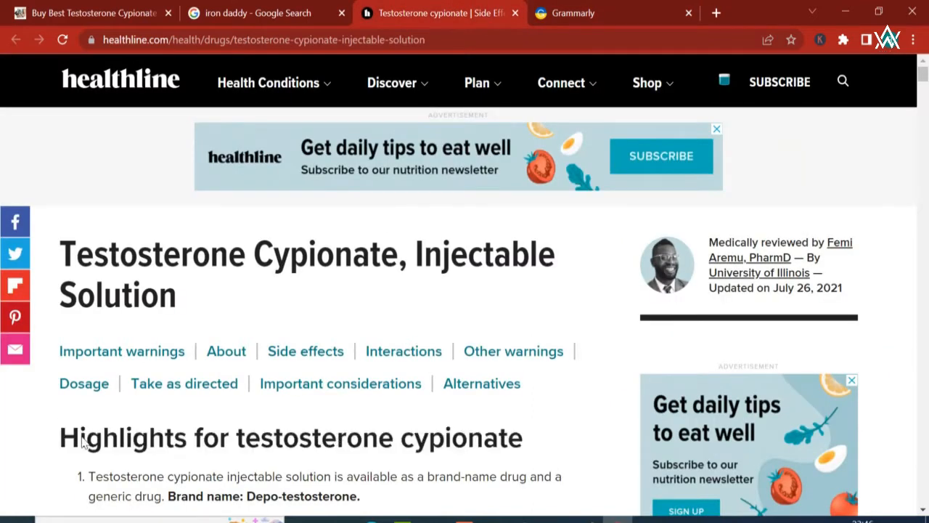
left_click_drag(66, 444, 58, 275)
right_click(120, 281)
left_click(155, 292)
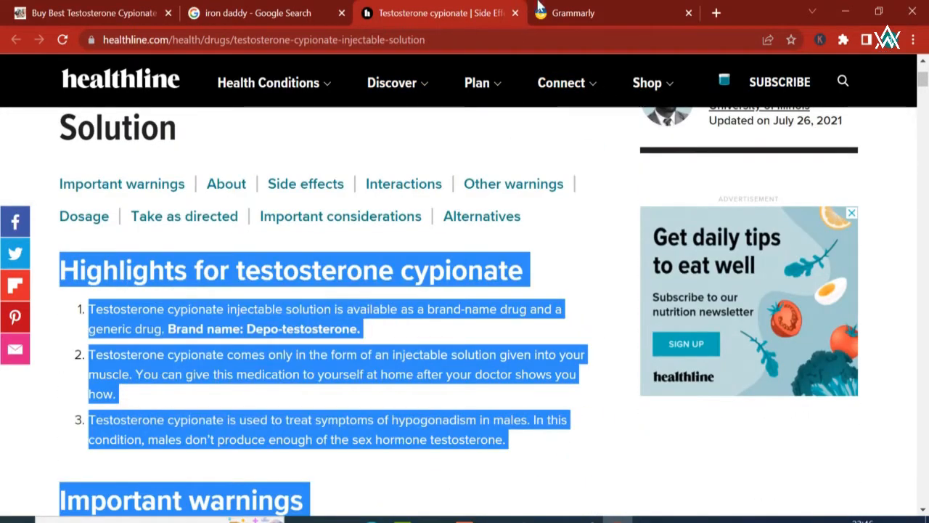
In the Grammarly document, replace the line below the title with a blank line and the copied Highlights and Important warnings sections
left_click(572, 7)
left_click(108, 208)
left_click_drag(303, 175, 1, 171)
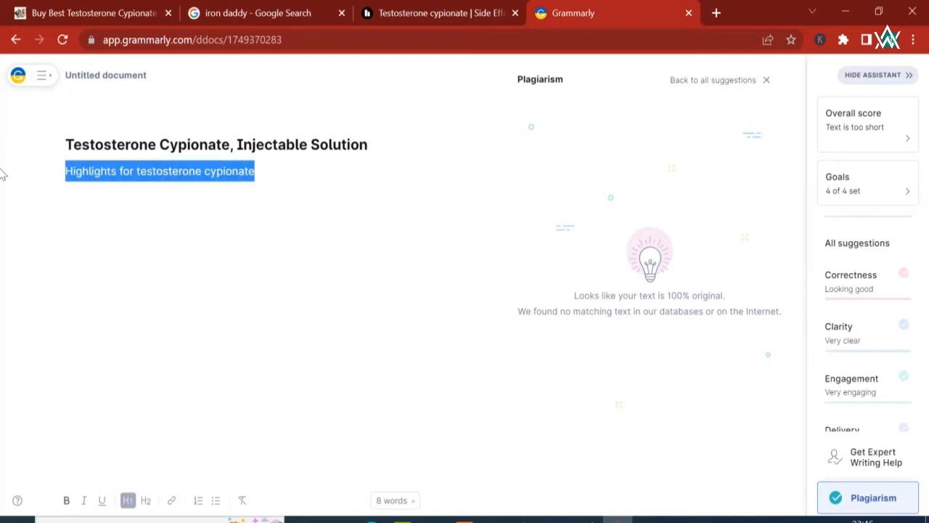
key("Return")
key("ctrl+v")
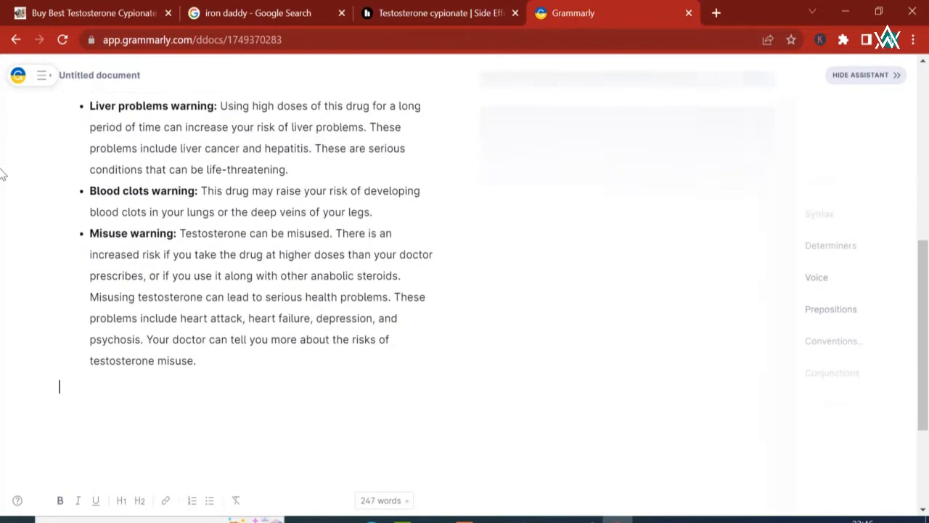
Format the "Highlights for testosterone cypionate" line as a level 2 heading, matching the "Important warnings" heading
scroll(184, 341, "up", 5)
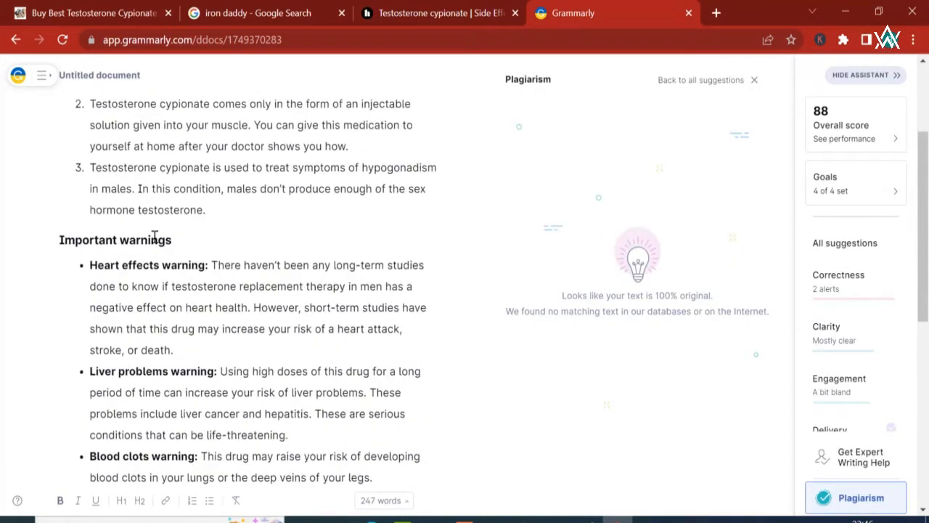
left_click(153, 234)
triple_click(154, 234)
scroll(201, 295, "up", 3)
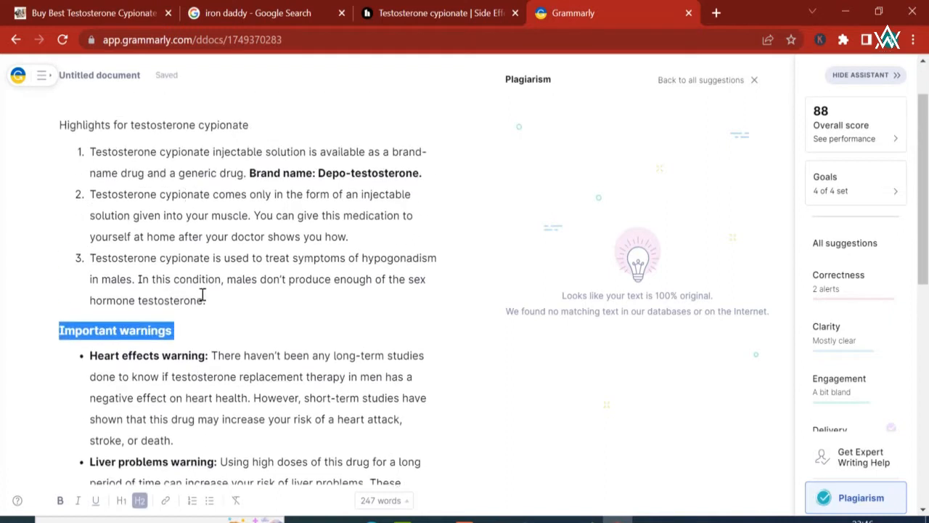
left_click(182, 190)
triple_click(182, 190)
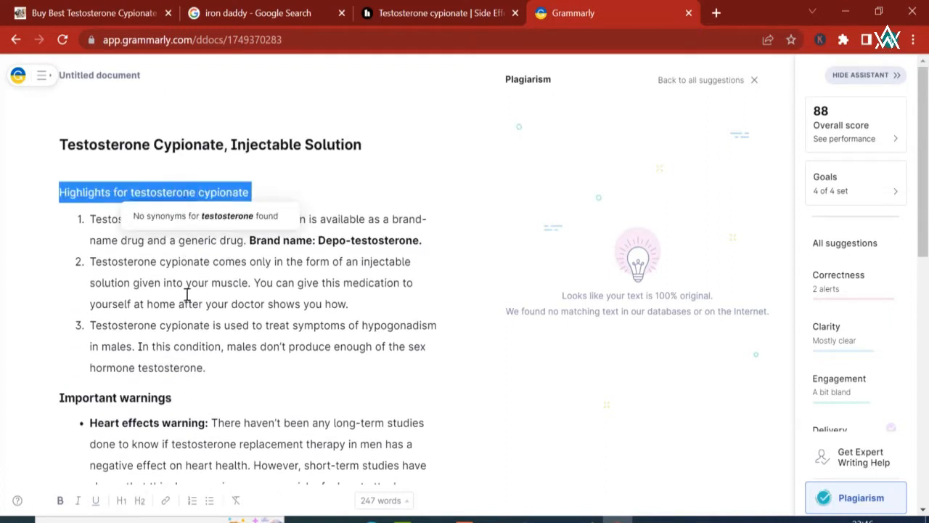
left_click(140, 502)
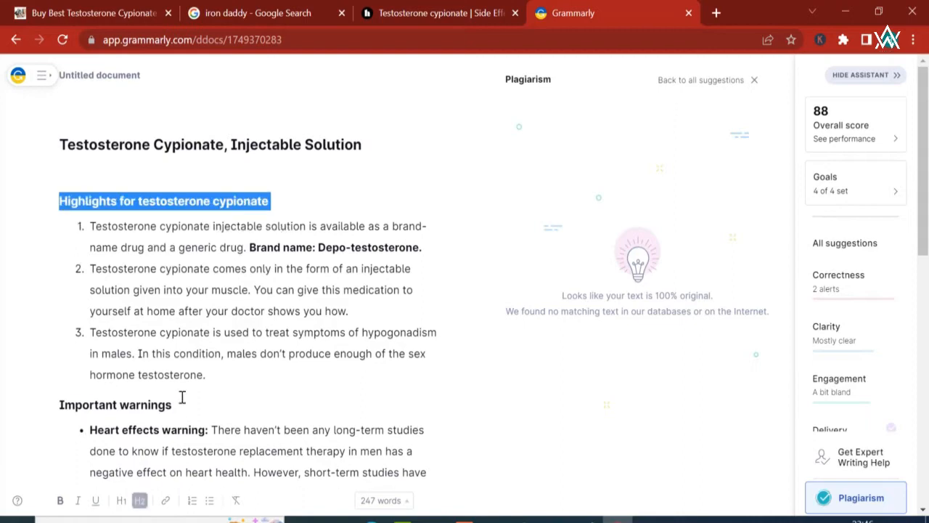
left_click(196, 375)
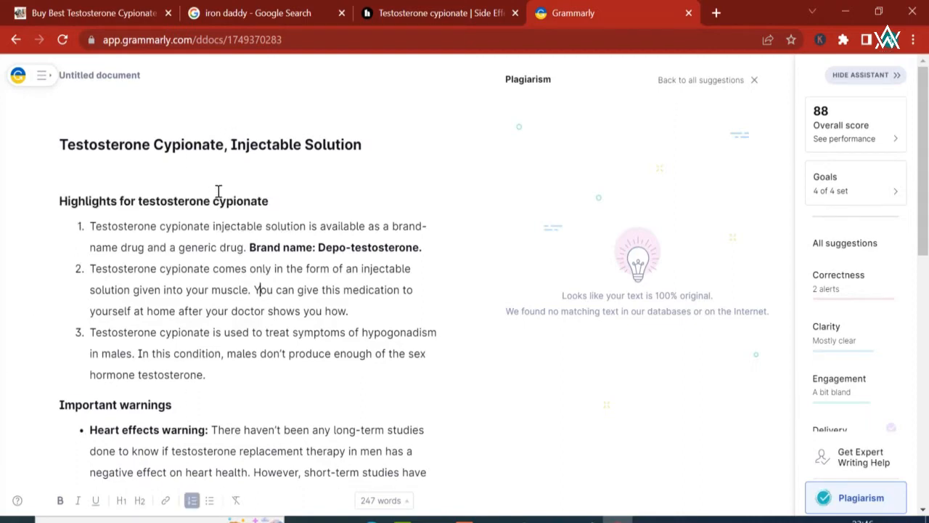
Look through the Healthline article past the copied sections to "What is testosterone cypionate?", then return to the Grammarly document
left_click(381, 11)
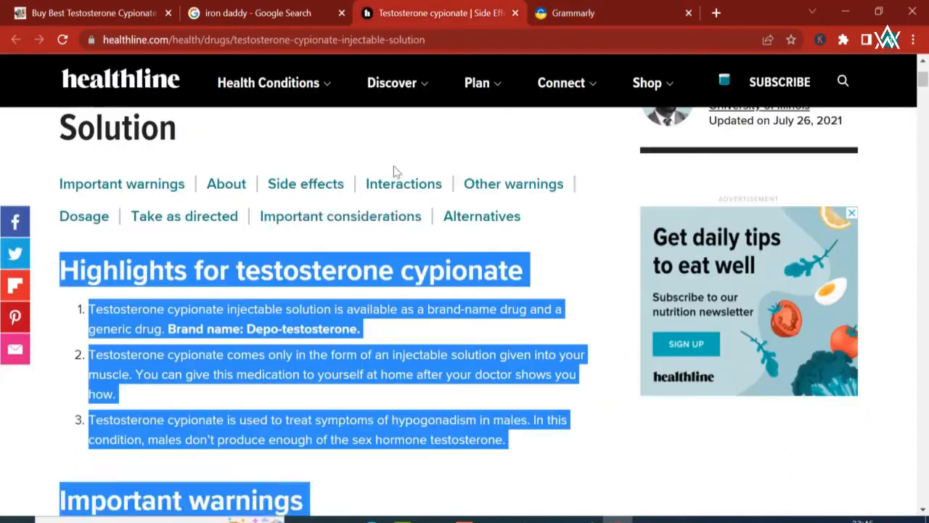
scroll(386, 214, "down", 12)
scroll(352, 250, "up", 8)
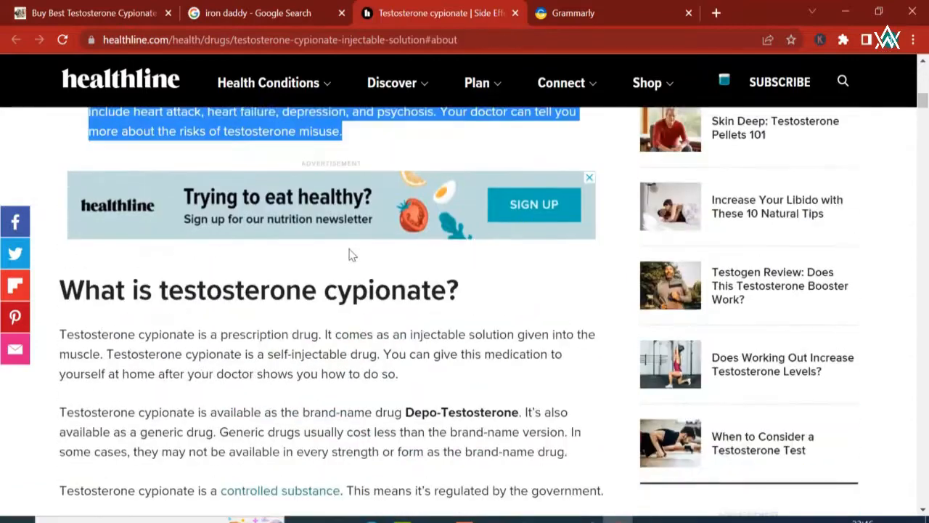
left_click(541, 12)
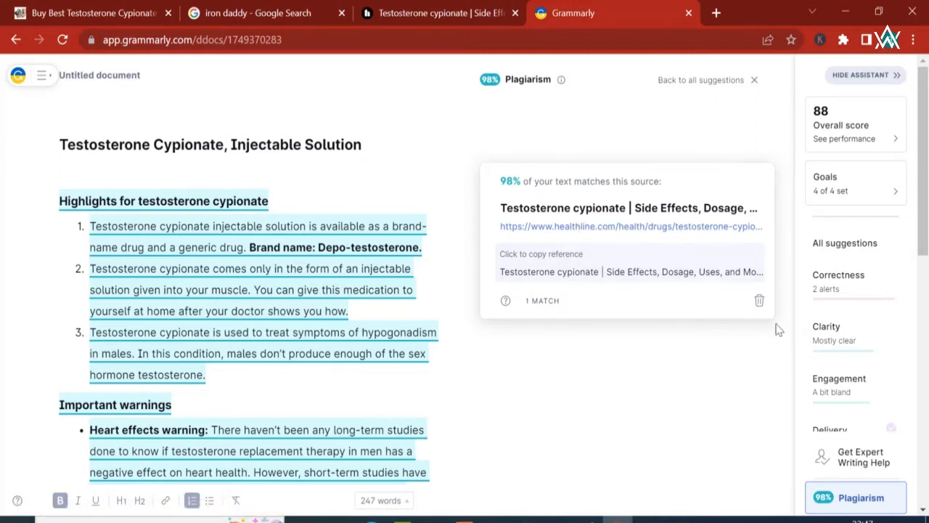
Show all writing suggestions instead of the plagiarism results and look up synonyms for "Highlights" in the first section heading
left_click(836, 498)
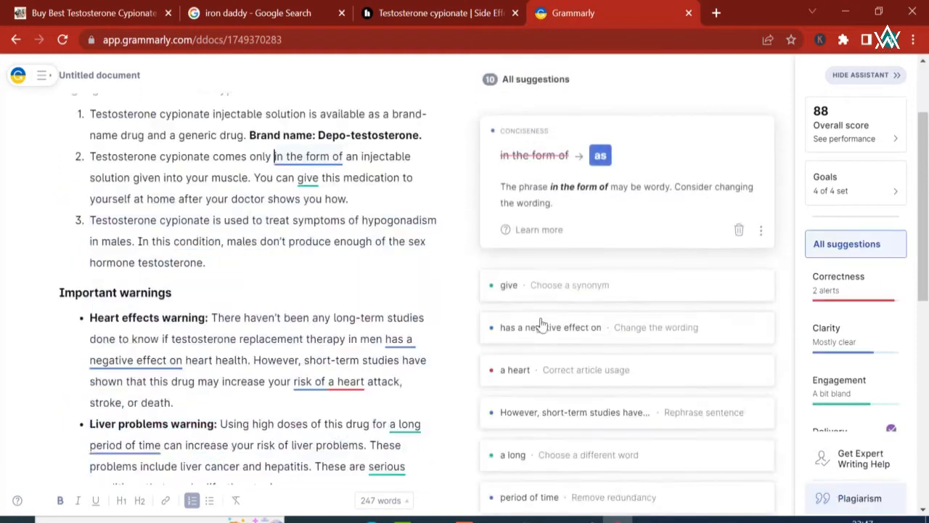
scroll(357, 228, "up", 2)
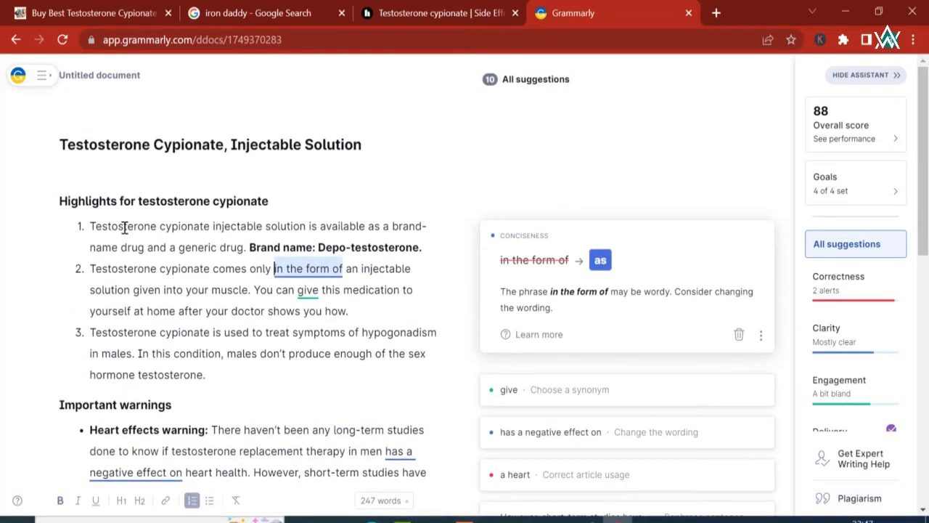
double_click(92, 203)
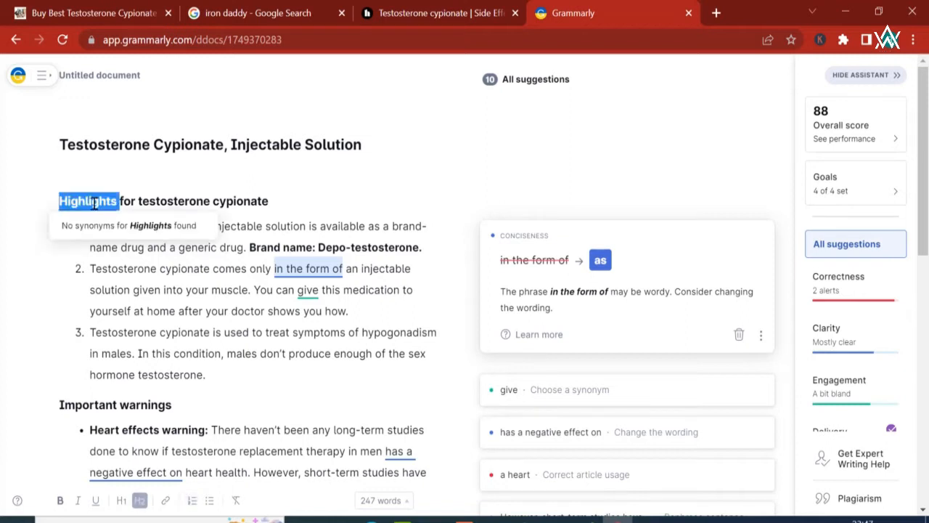
left_click(98, 201)
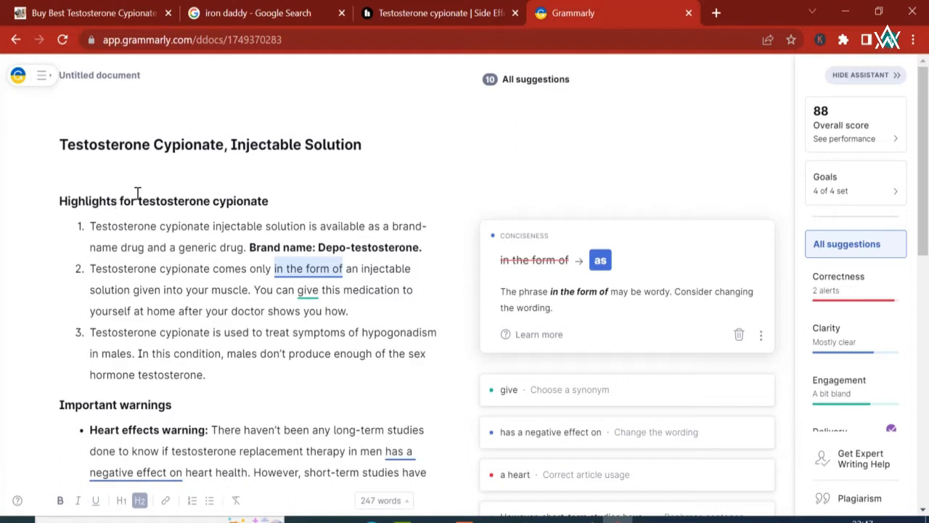
double_click(89, 201)
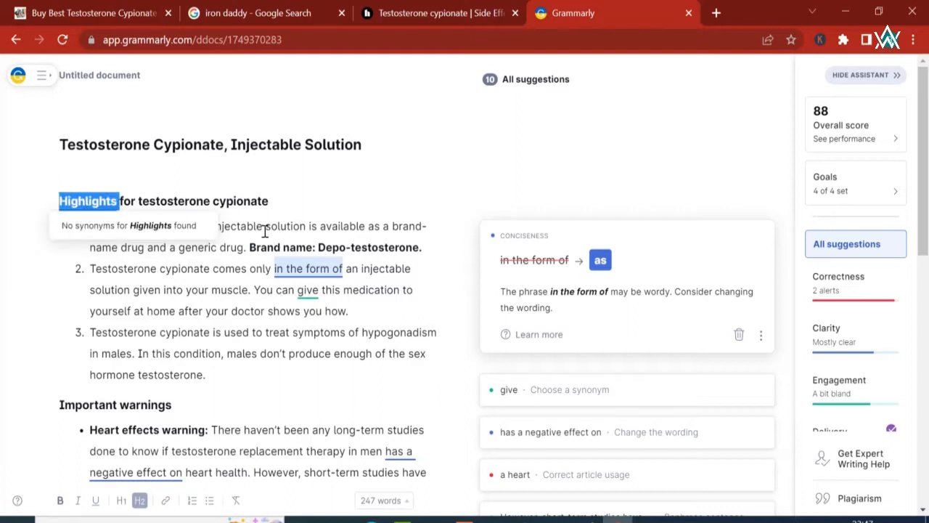
Reword the first section heading as "Information about testosterone cypionate"
type("Information")
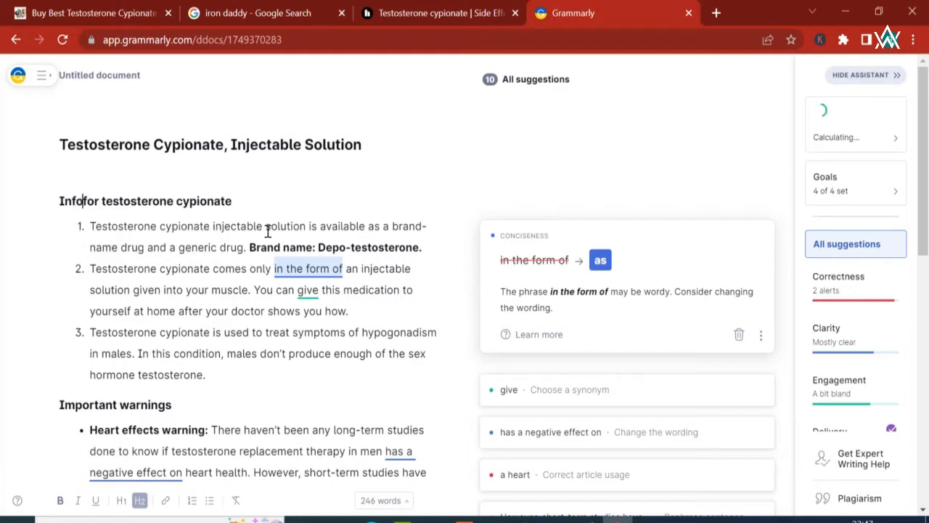
type(" about")
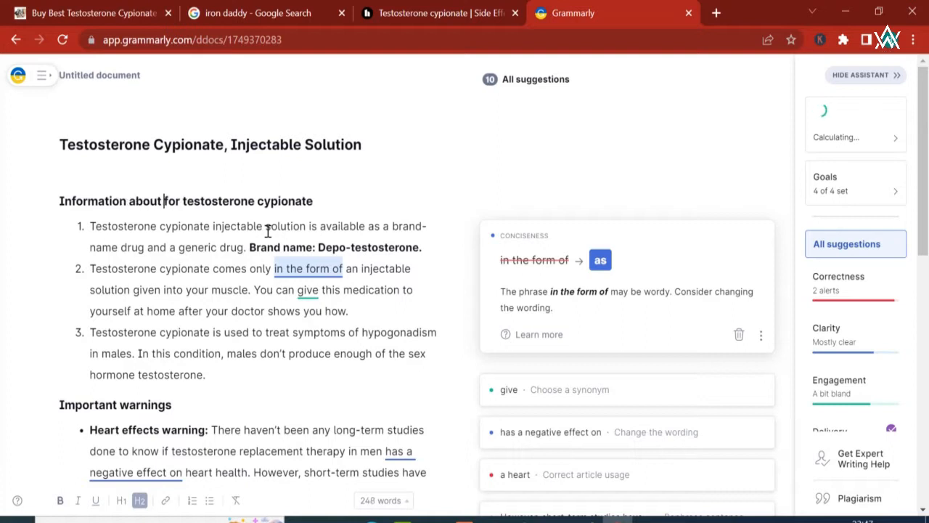
double_click(170, 202)
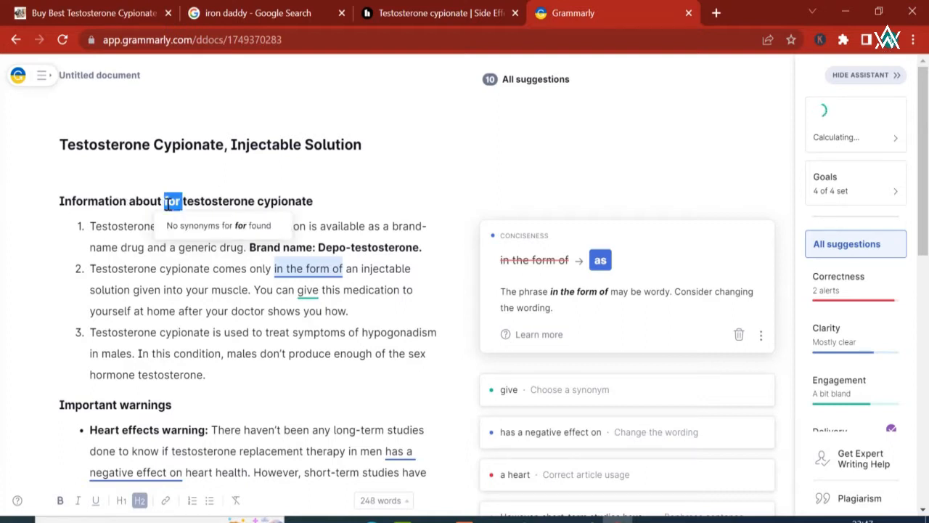
key("BackSpace")
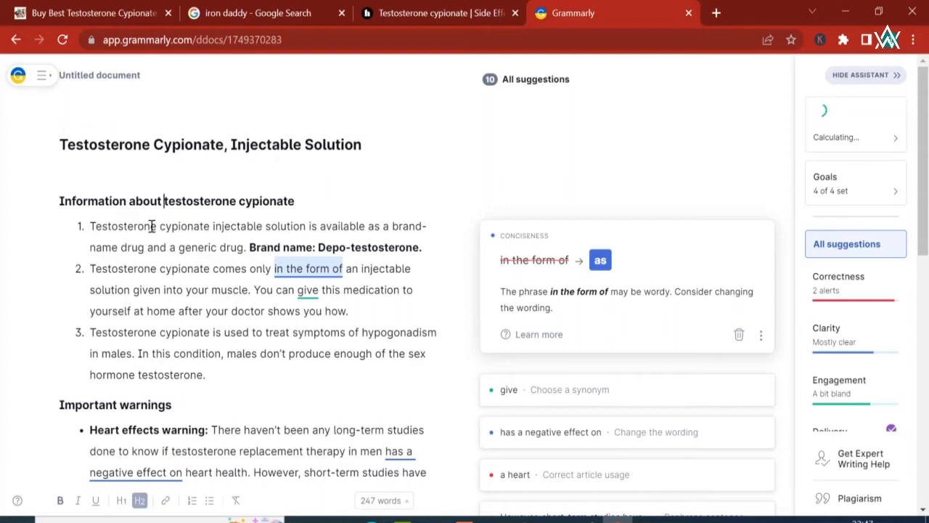
In the first numbered item, replace "solution" with "medicine" and swap "available" for the suggested synonym "public"
double_click(247, 226)
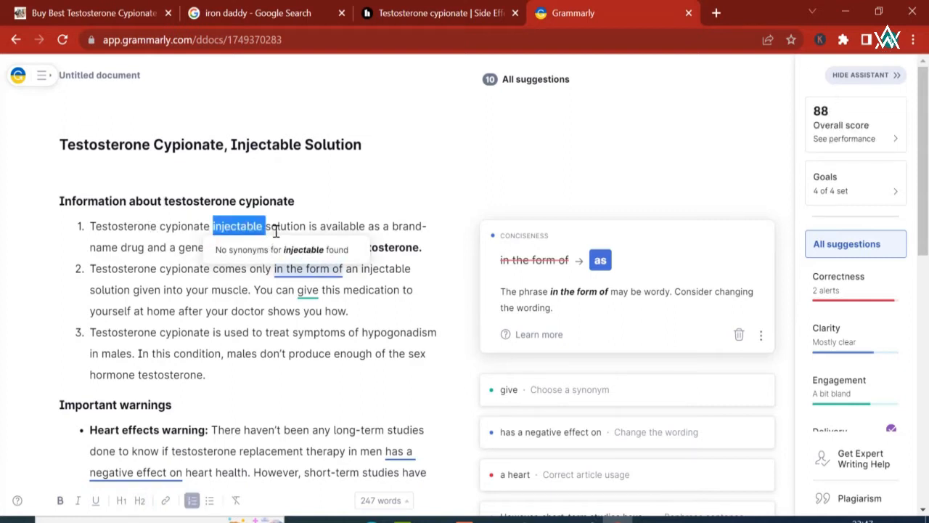
double_click(278, 228)
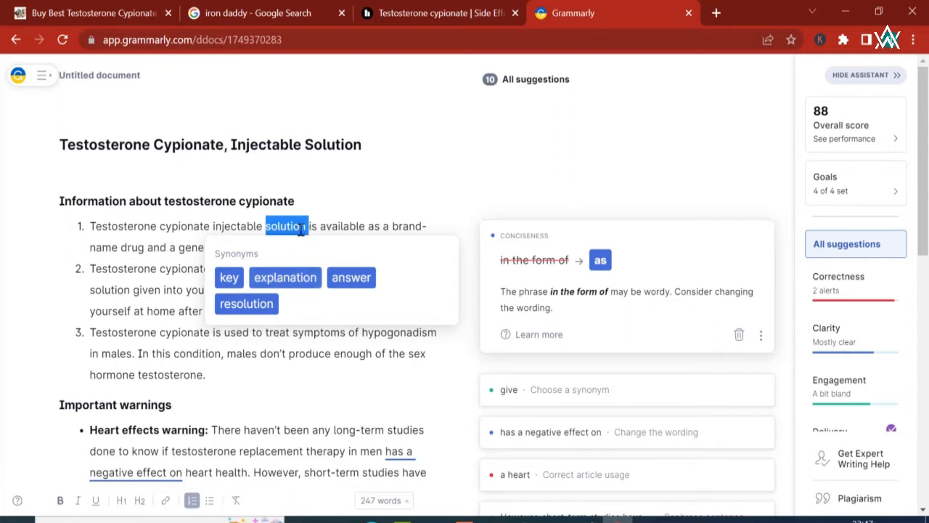
type("me")
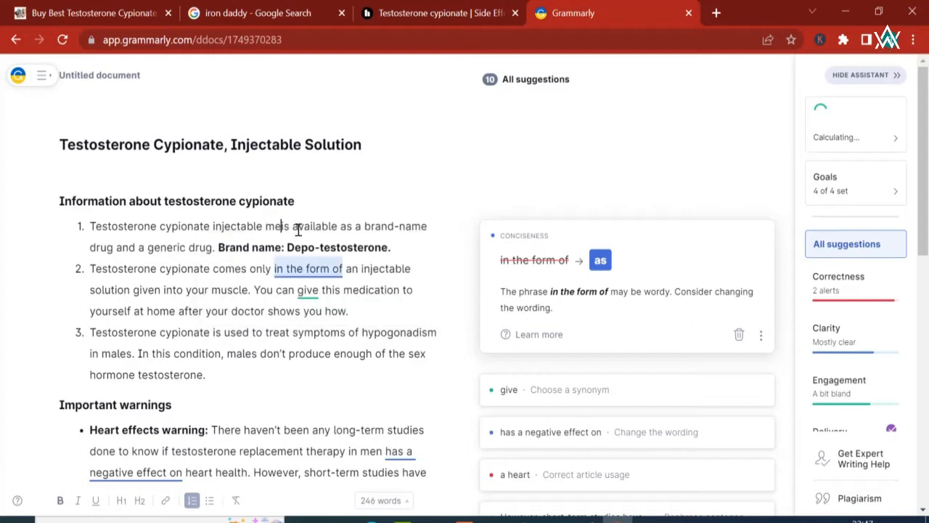
type("dicine")
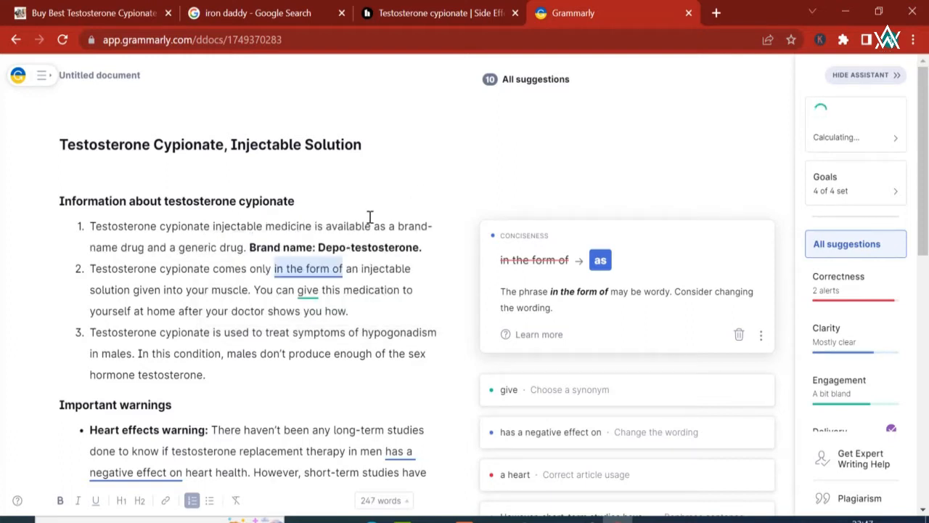
double_click(348, 226)
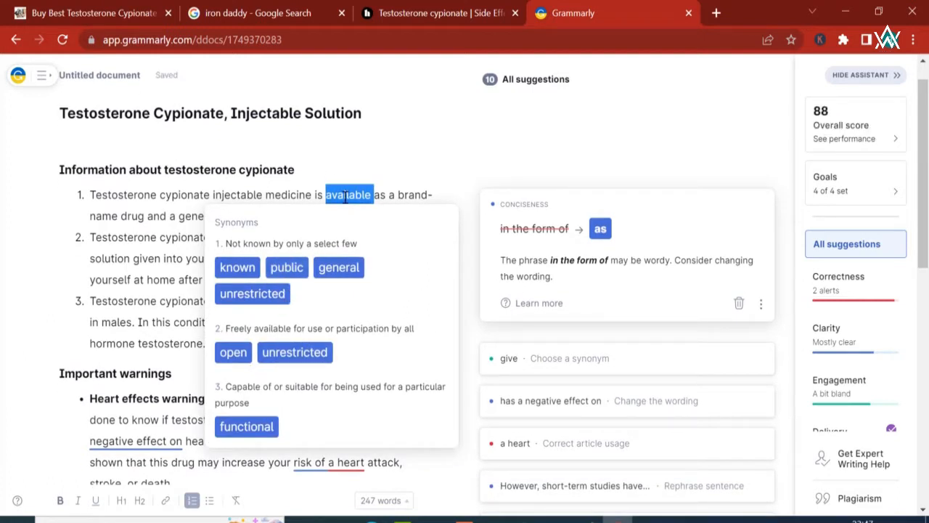
left_click(291, 268)
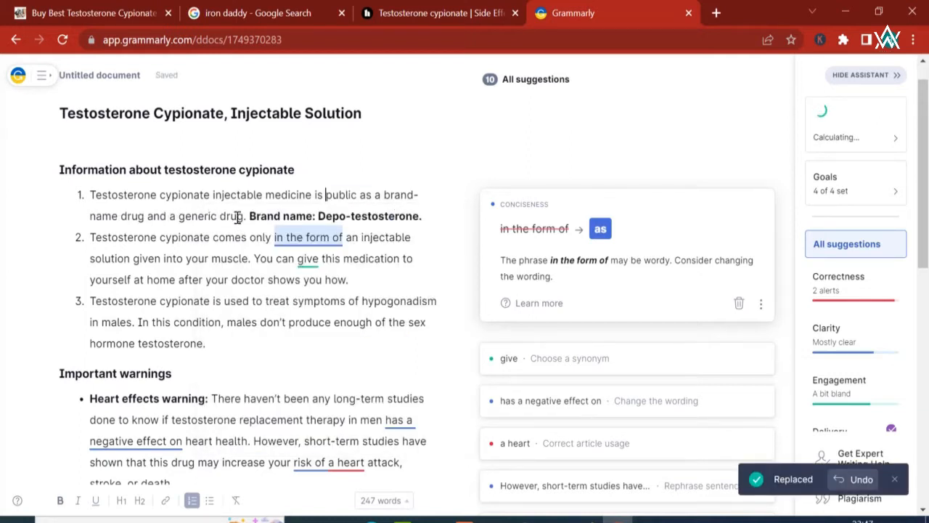
double_click(197, 218)
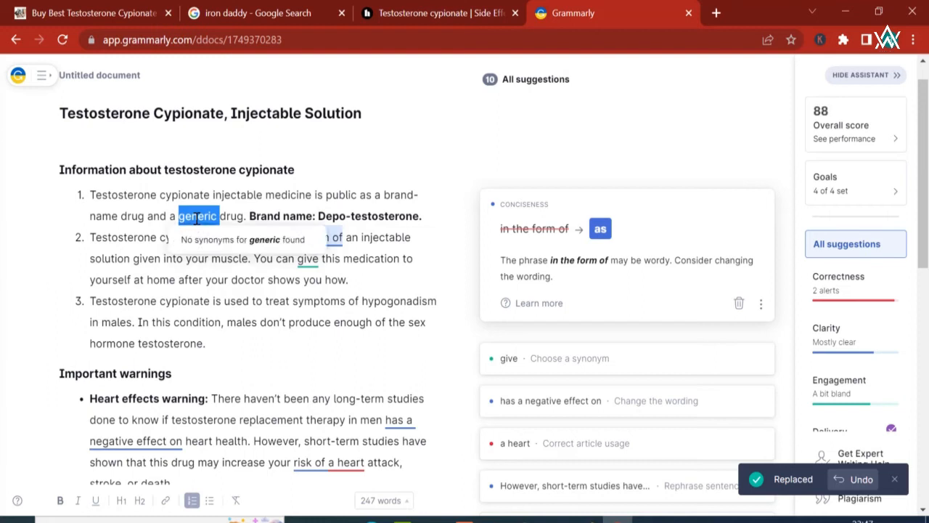
double_click(102, 216)
left_click(218, 216)
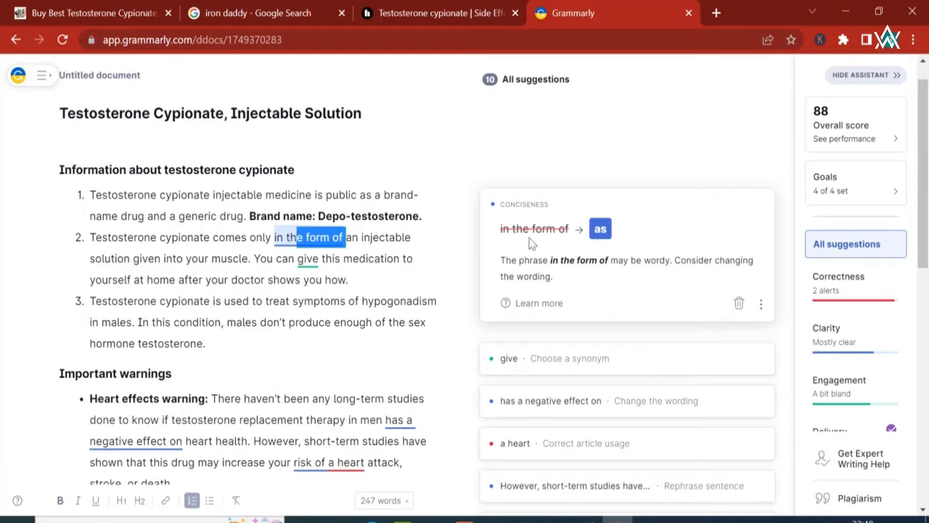
In the second numbered item, accept the suggestion "as" for "in the form of" and replace "comes" with "exists"
left_click(600, 229)
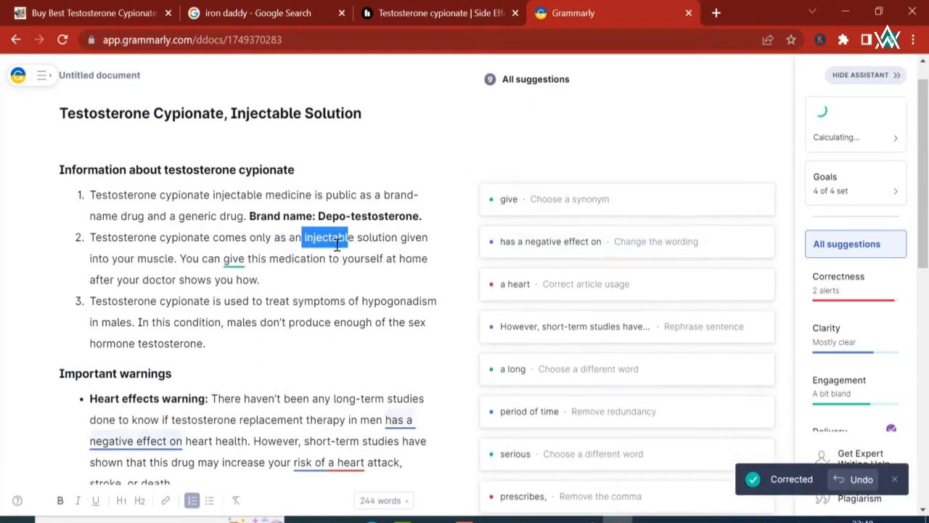
double_click(226, 236)
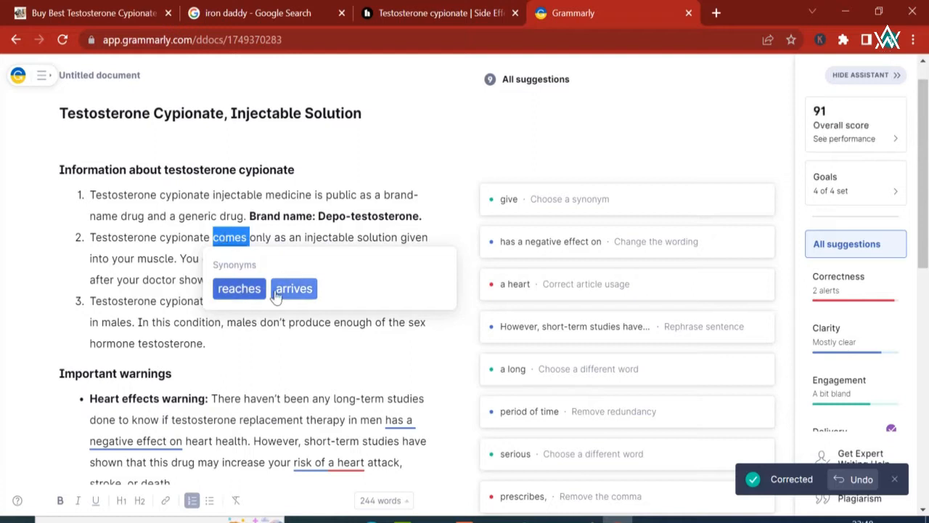
type("exists ib")
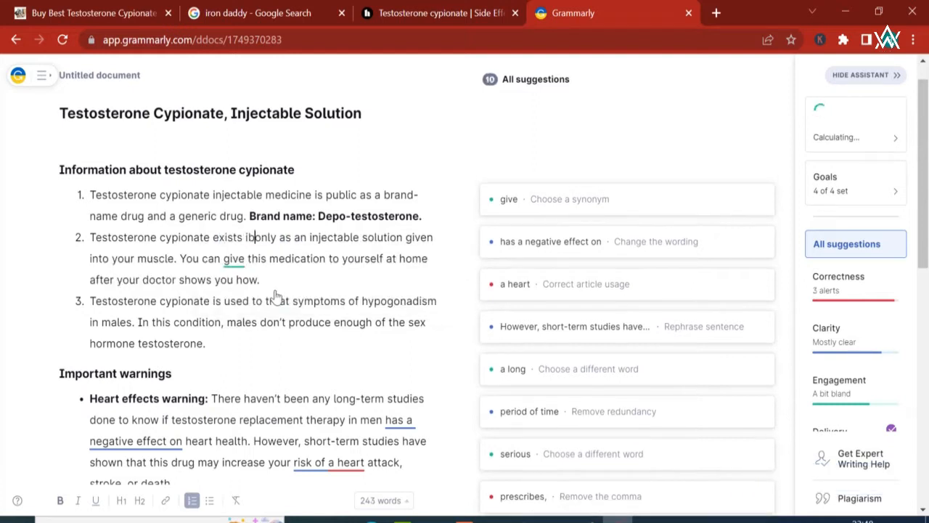
key("BackSpace")
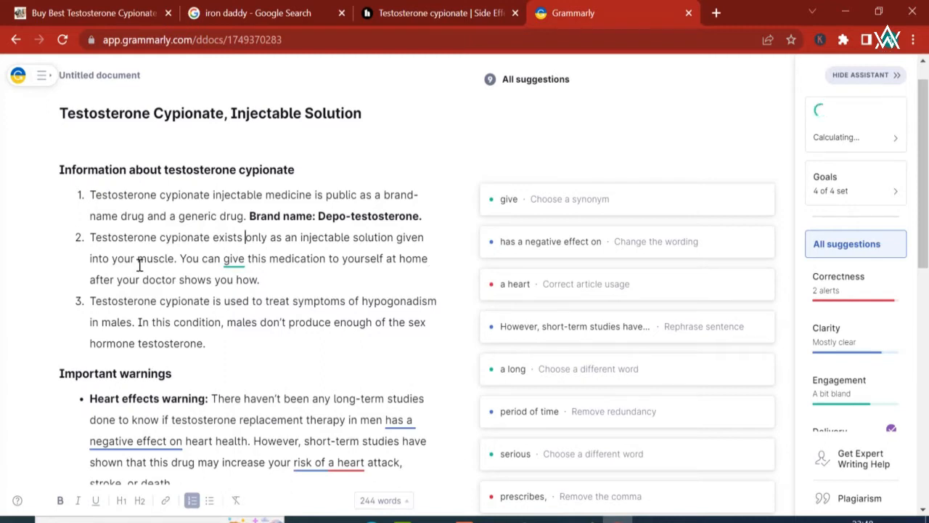
Reword "given into your muscle" in the second item as "delivered directly by injection into your muscle", using the synonym "delivered"
double_click(402, 240)
scroll(402, 240, "down", 1)
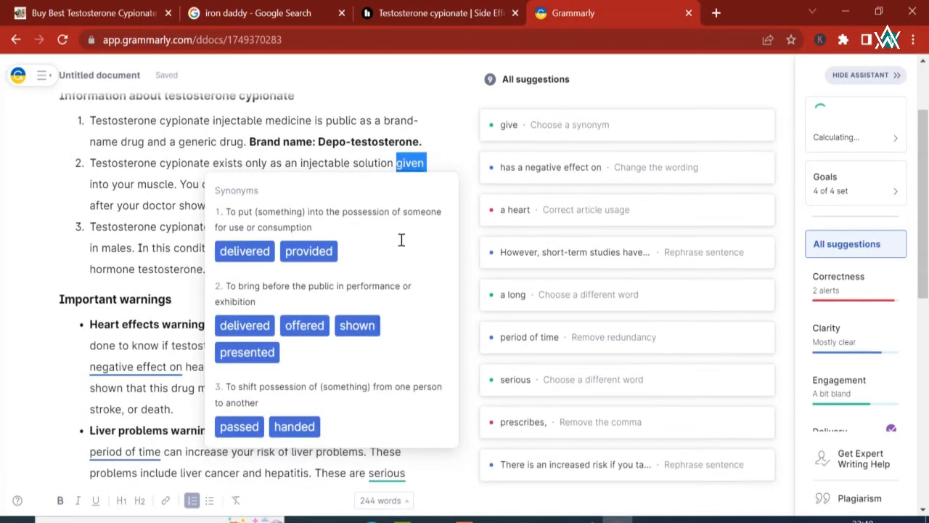
left_click(240, 249)
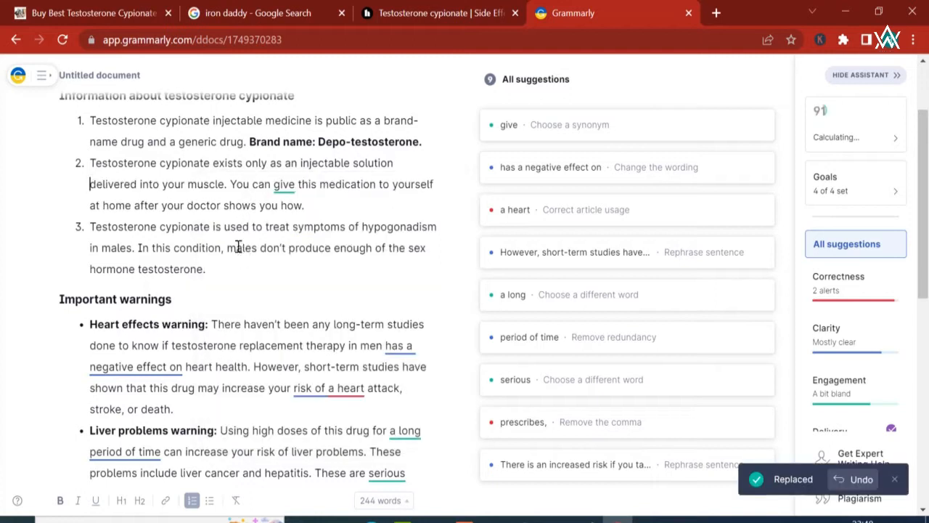
double_click(149, 184)
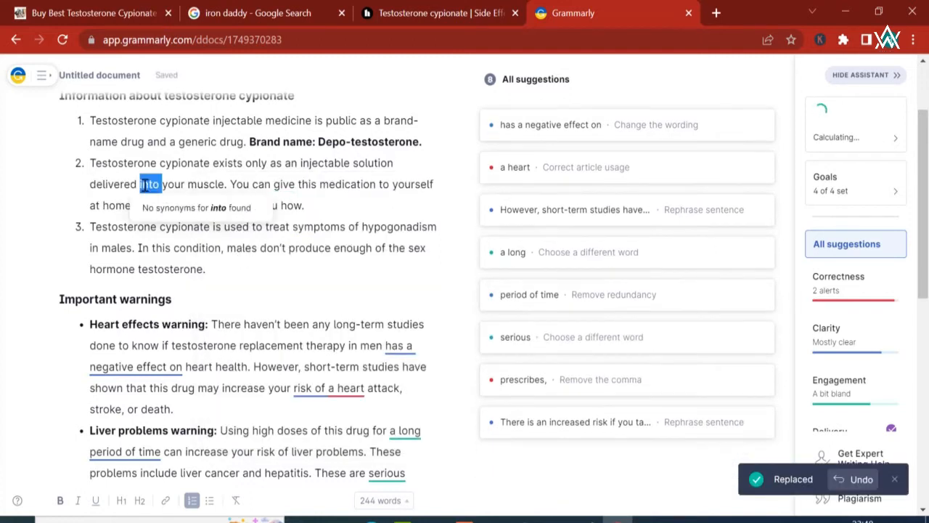
type("ion delivered directly b")
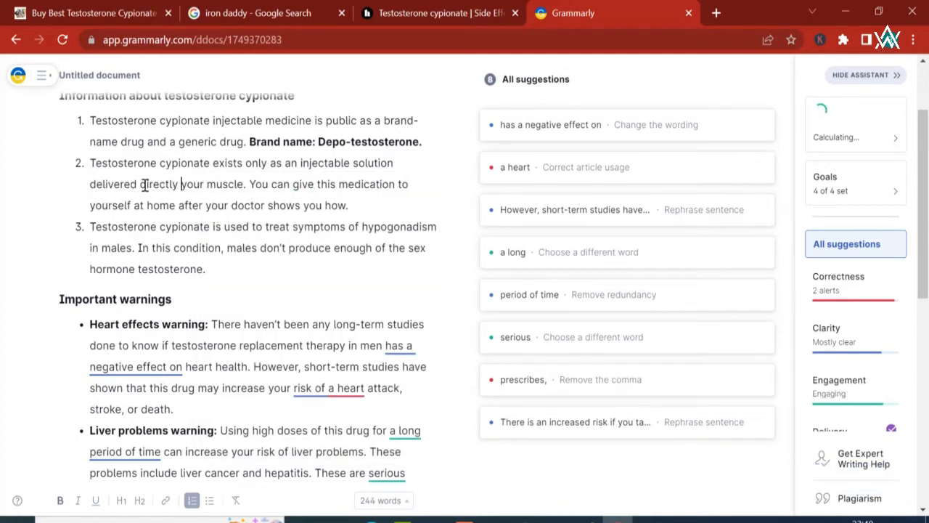
type("y injection ")
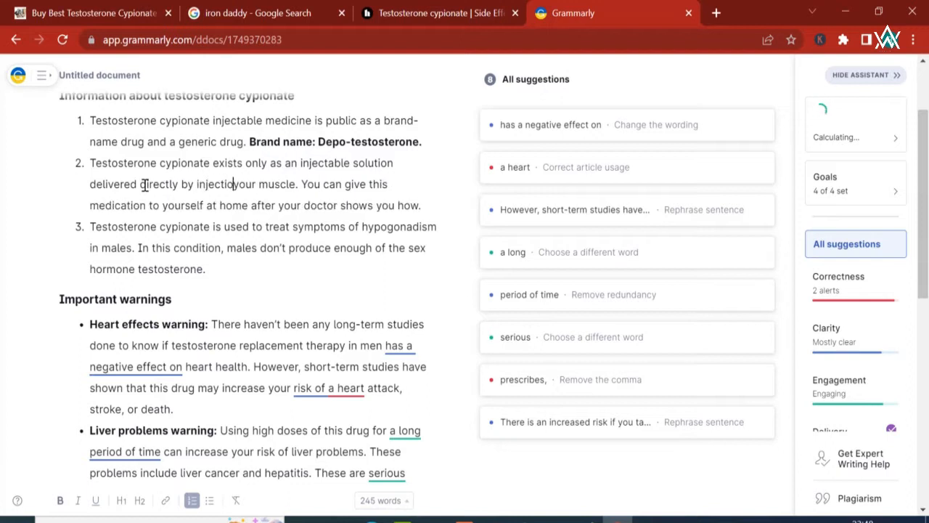
type("into")
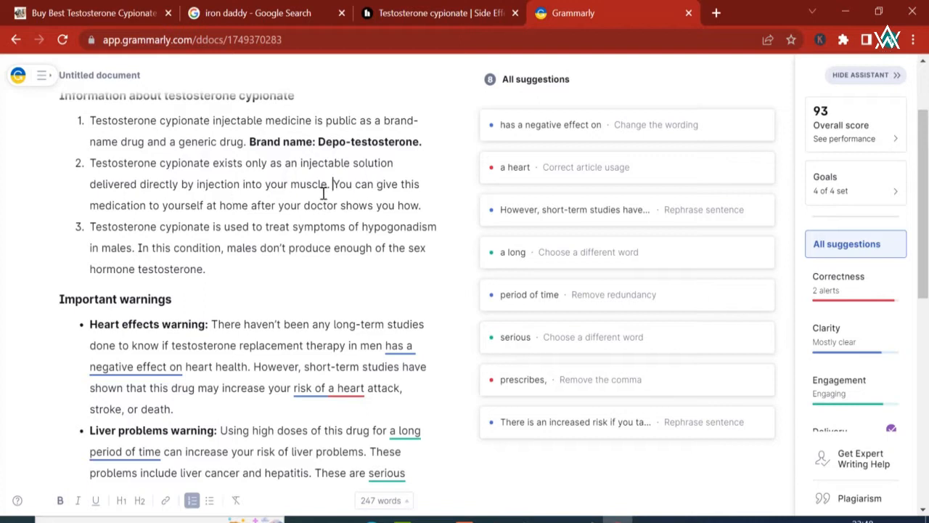
In the second item's last sentence, replace "give" with the synonym "deliver" and "medication" with the synonym "drug"
double_click(385, 185)
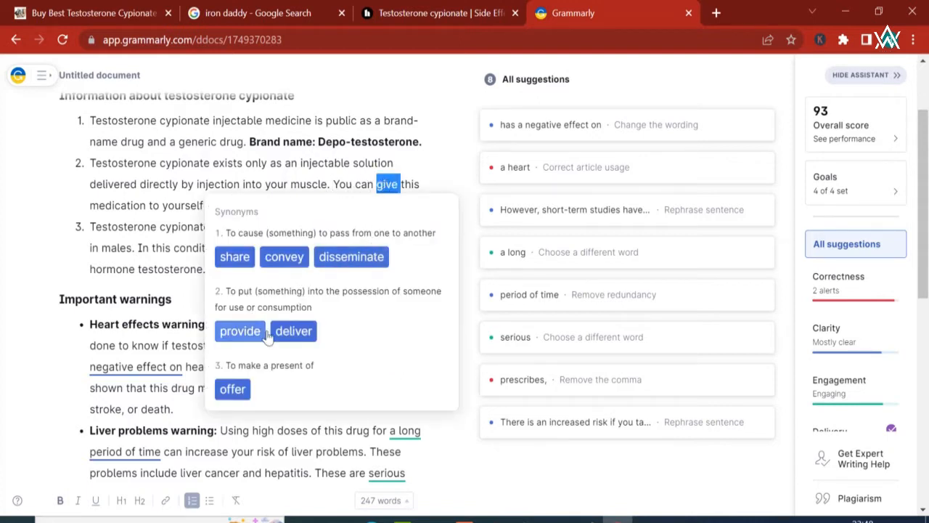
left_click(293, 331)
double_click(127, 206)
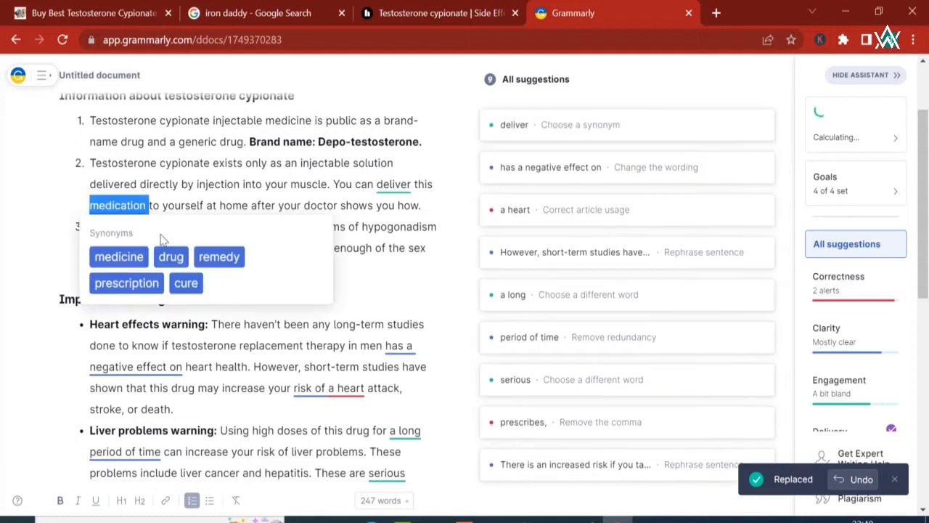
left_click(171, 257)
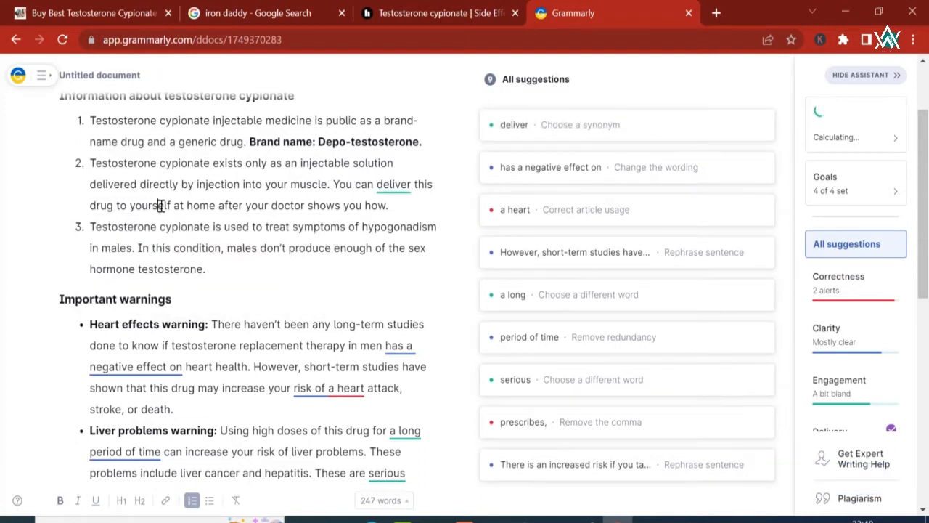
double_click(161, 206)
double_click(207, 207)
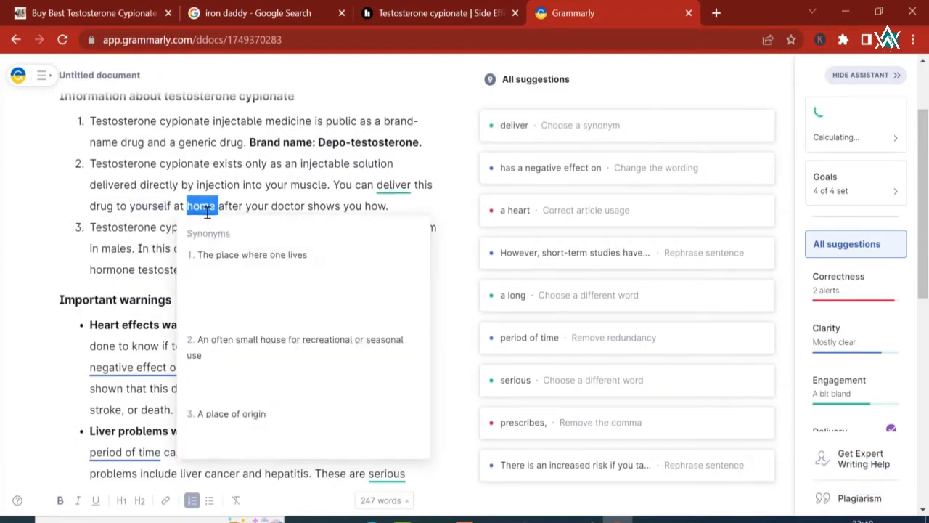
left_click(265, 193)
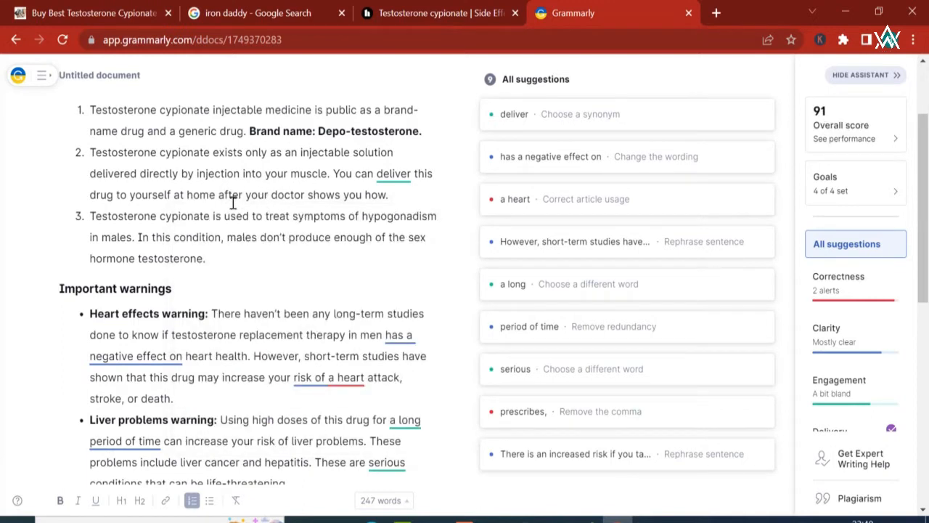
Replace "after" following "at home" in the second item with ", but you need a"
double_click(231, 194)
left_click(308, 194)
double_click(232, 194)
type("bu")
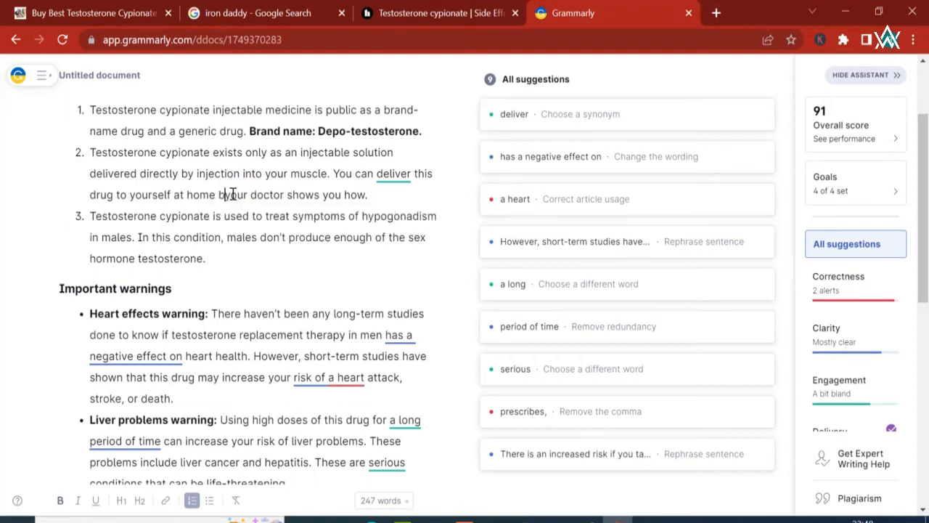
key("BackSpace")
key("BackSpace")
key("BackSpace")
key("BackSpace")
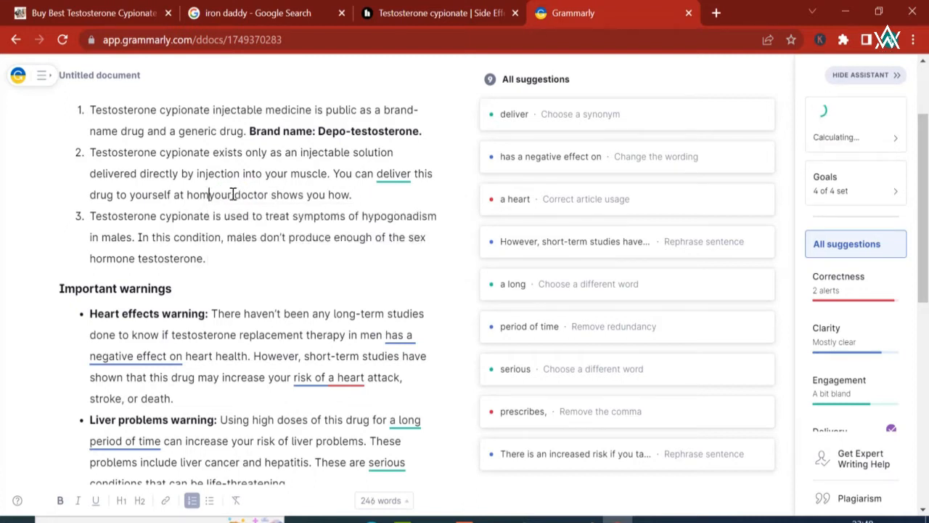
type("e, b")
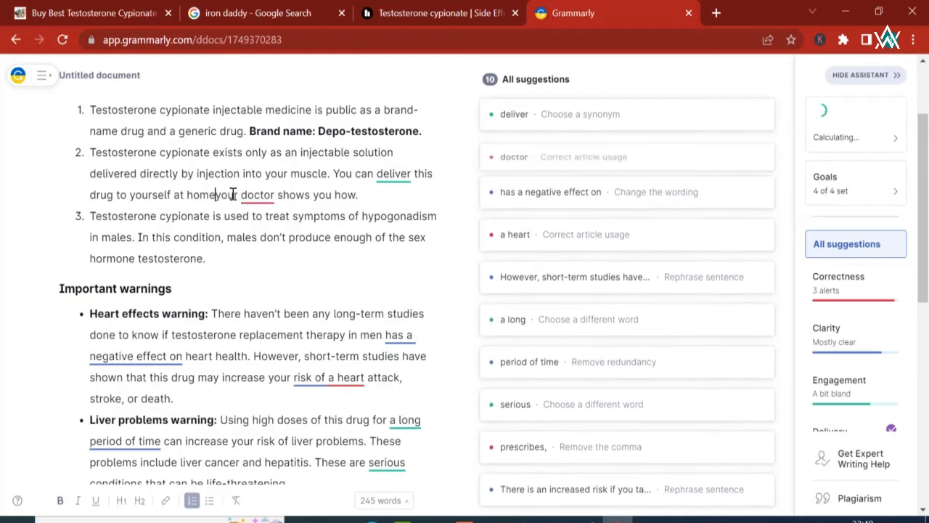
type("ut you need ")
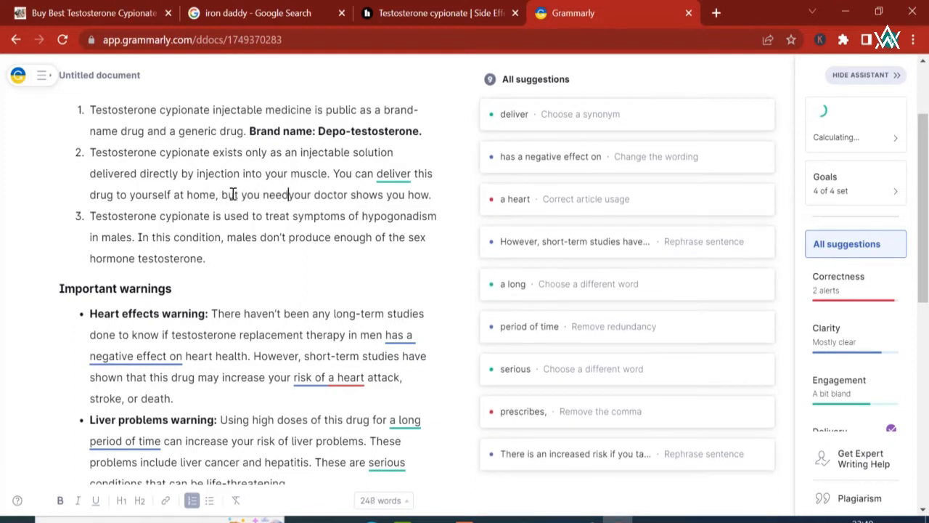
type("a")
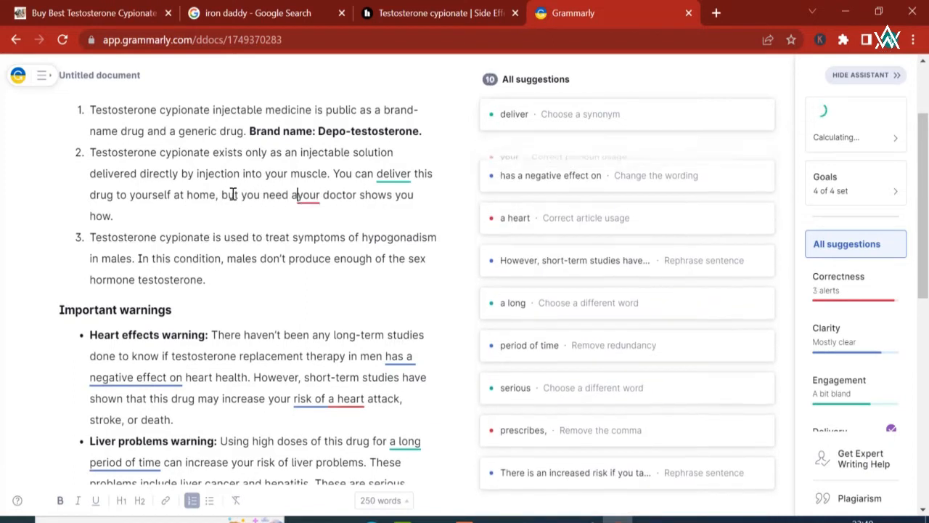
In the second item's last sentence, delete "your" before "doctor" and change "shows" to "to show"
double_click(312, 196)
key("BackSpace")
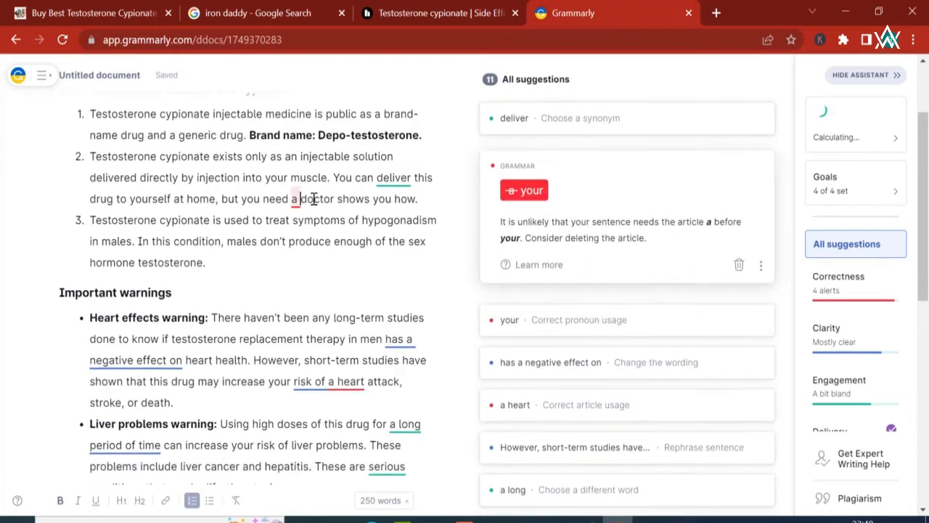
left_click(336, 196)
type("to")
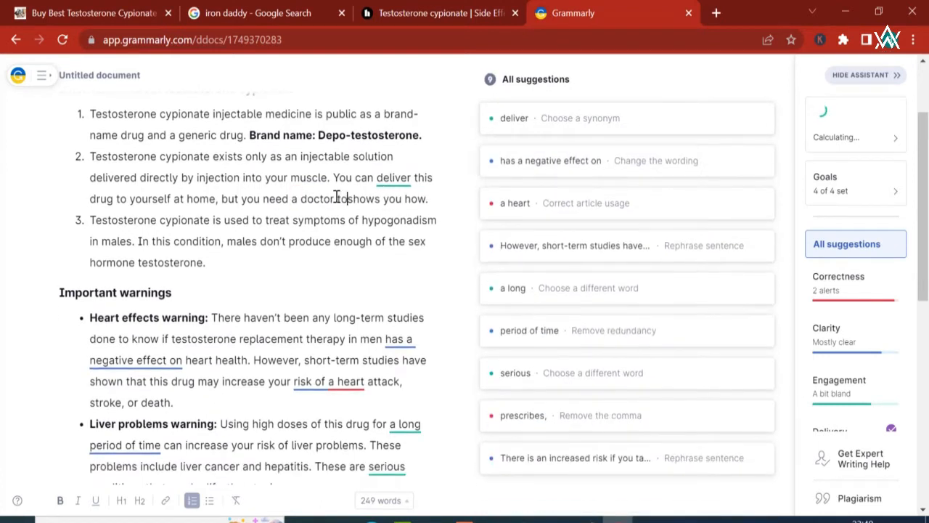
left_click(383, 199)
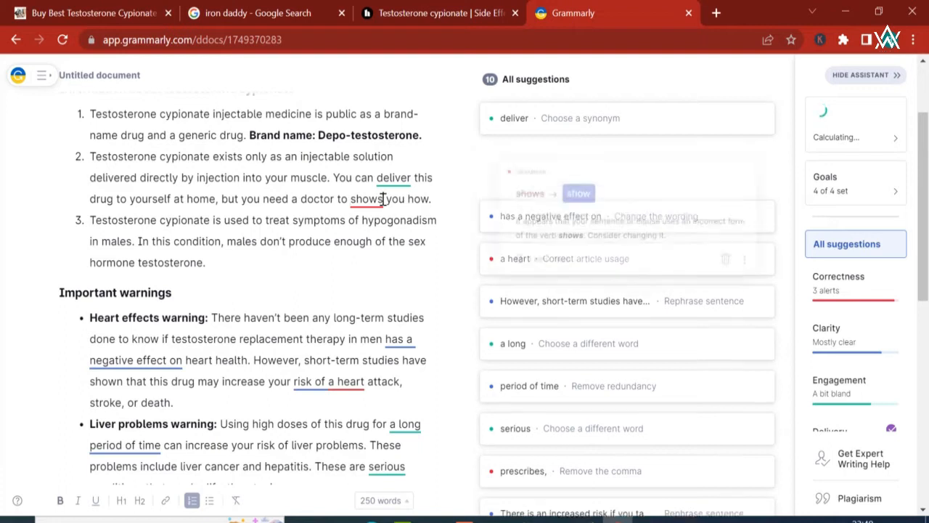
key("BackSpace")
double_click(365, 199)
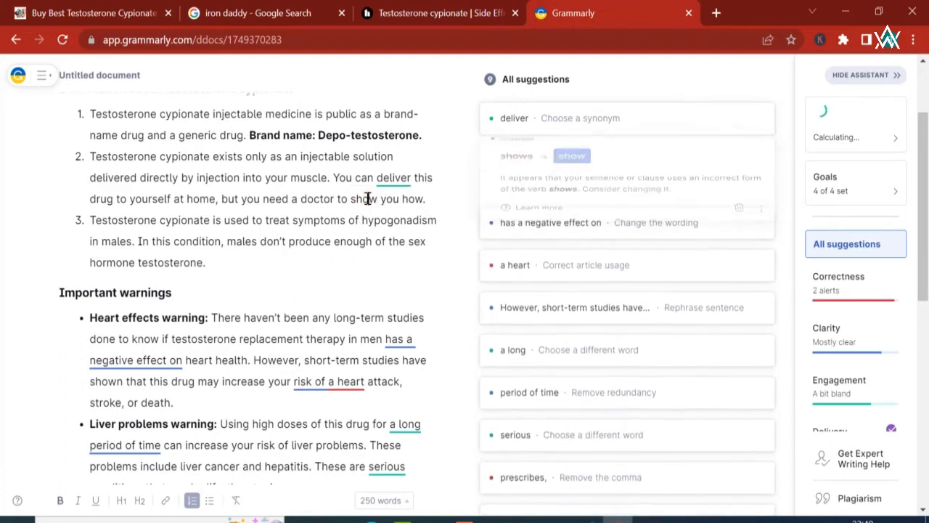
left_click(363, 219)
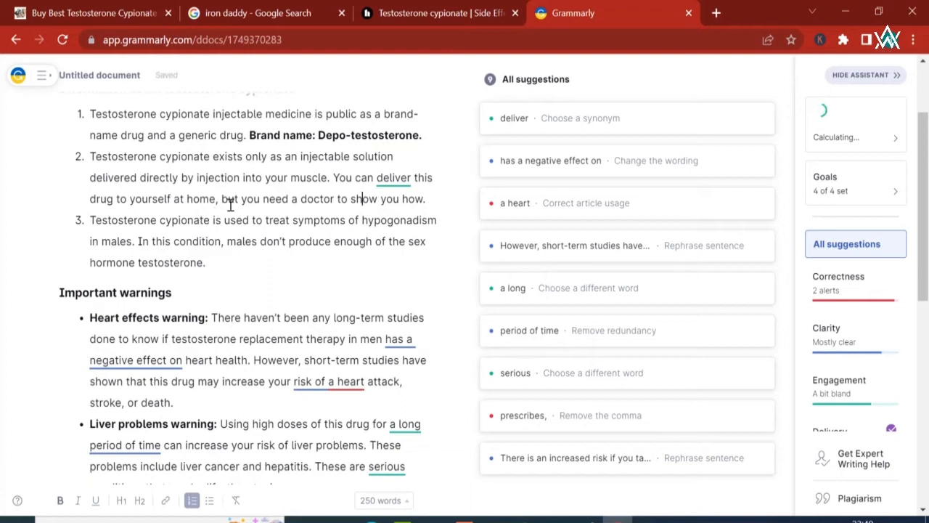
In the third item, replace "used" with the synonym "employed" and "treat" with "cure"
double_click(236, 220)
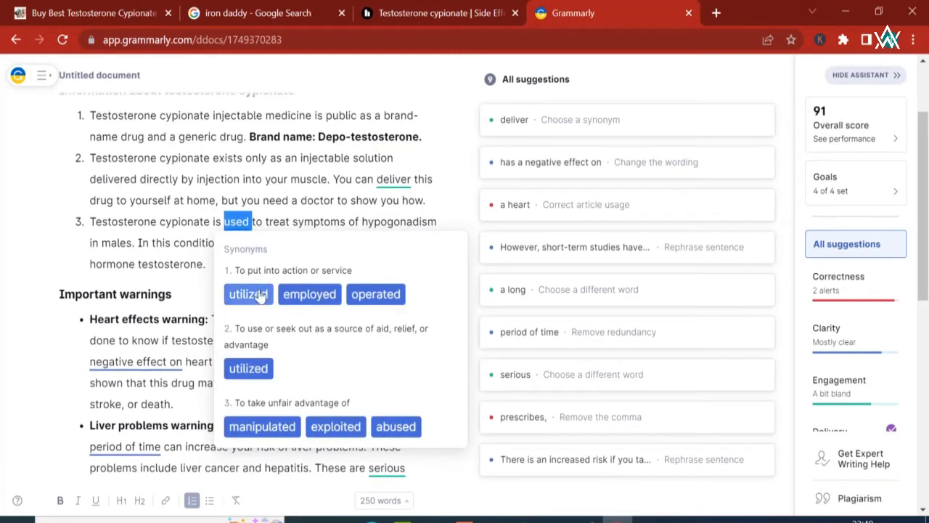
left_click(309, 294)
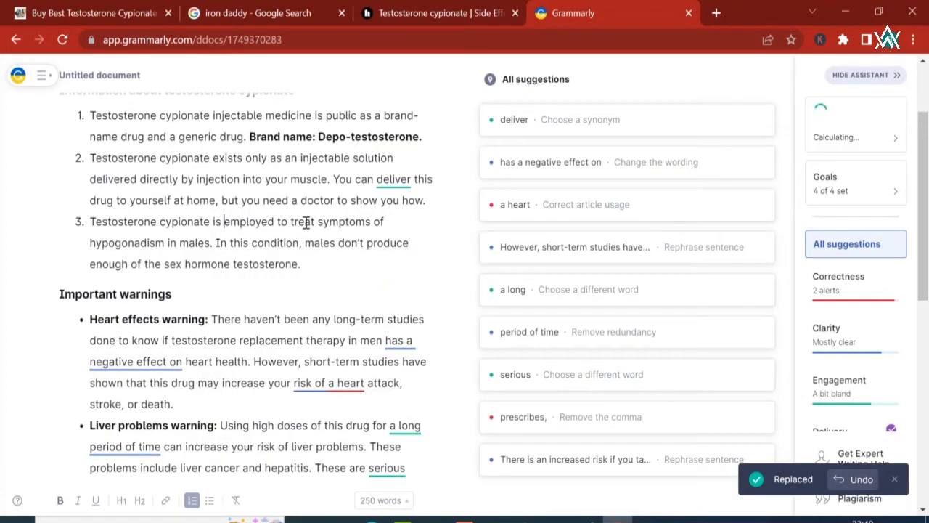
double_click(305, 222)
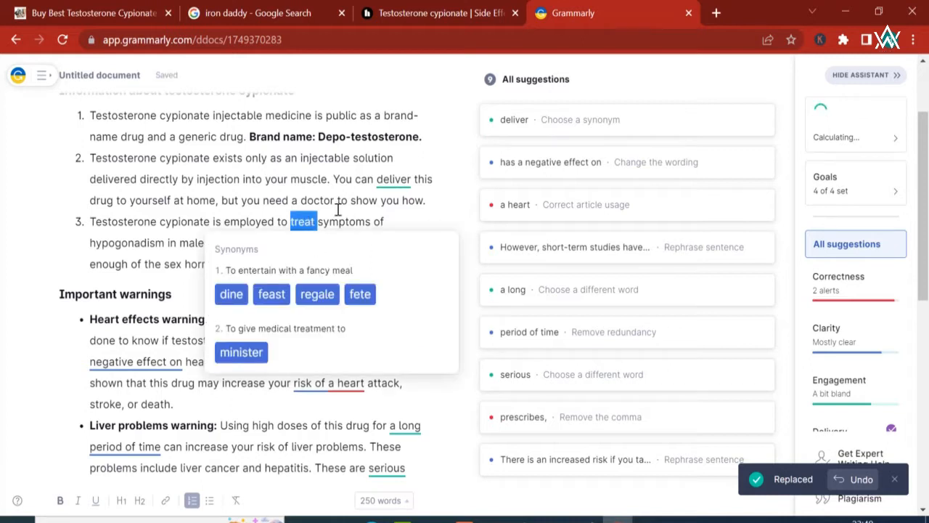
left_click(344, 222)
double_click(345, 222)
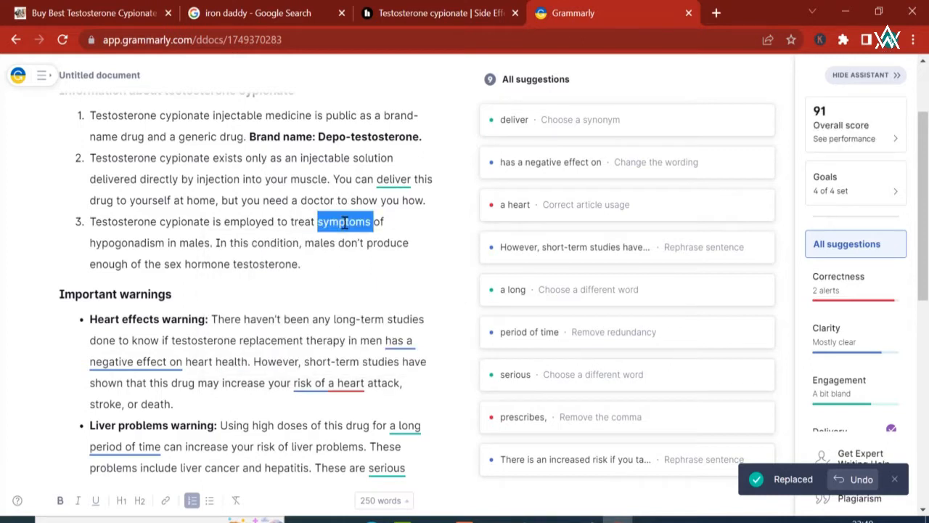
left_click(305, 222)
double_click(305, 222)
type("cure")
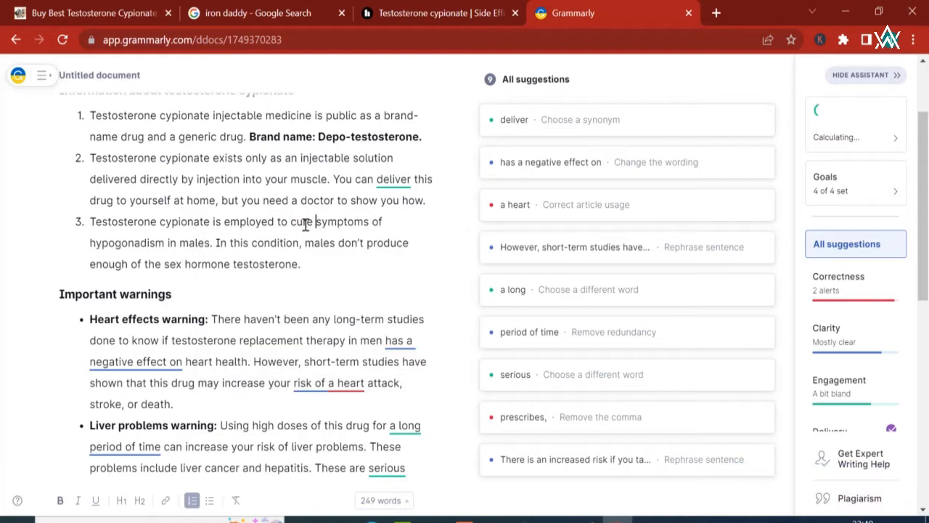
In the third item's first sentence, replace "symptoms" with the synonym "signs" and "males" with "men"
double_click(350, 222)
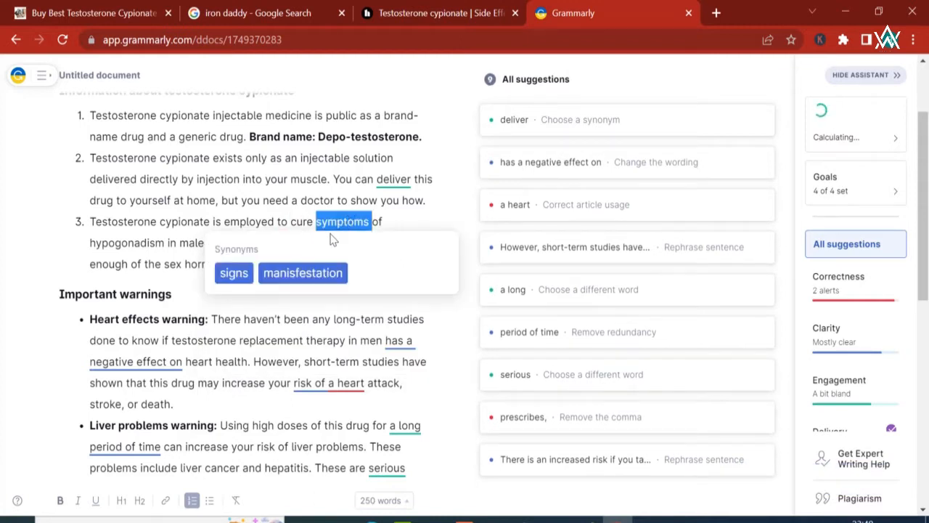
left_click(225, 272)
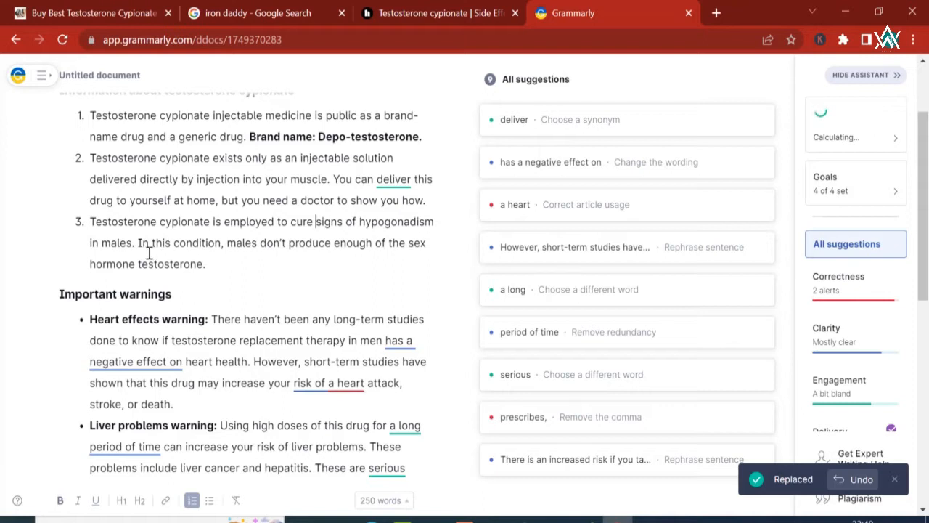
double_click(119, 244)
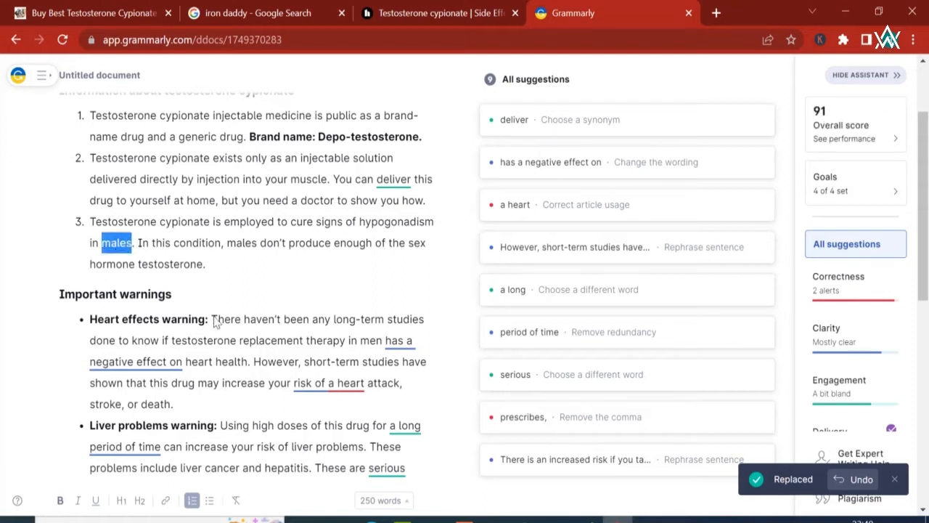
left_click(118, 294)
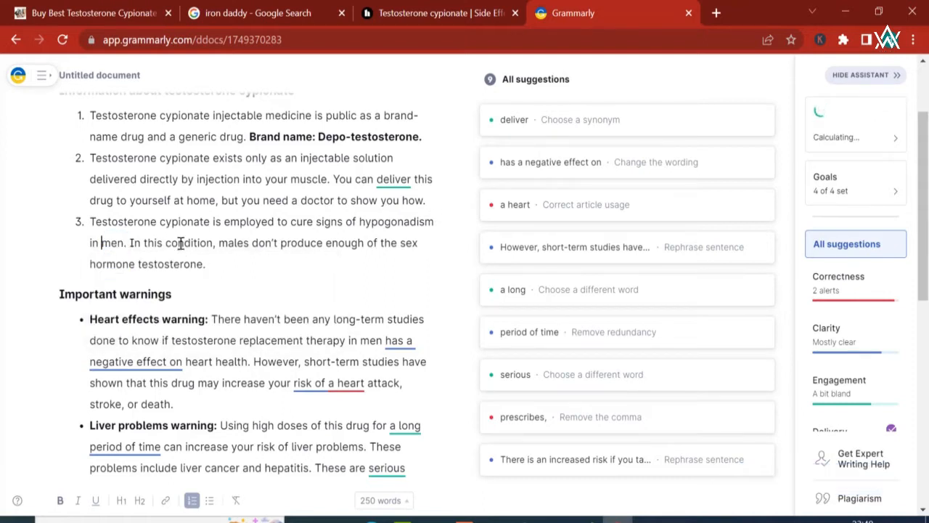
In the third item's second sentence, replace "condition" with the synonym "situation" and "males" with "men"
double_click(182, 243)
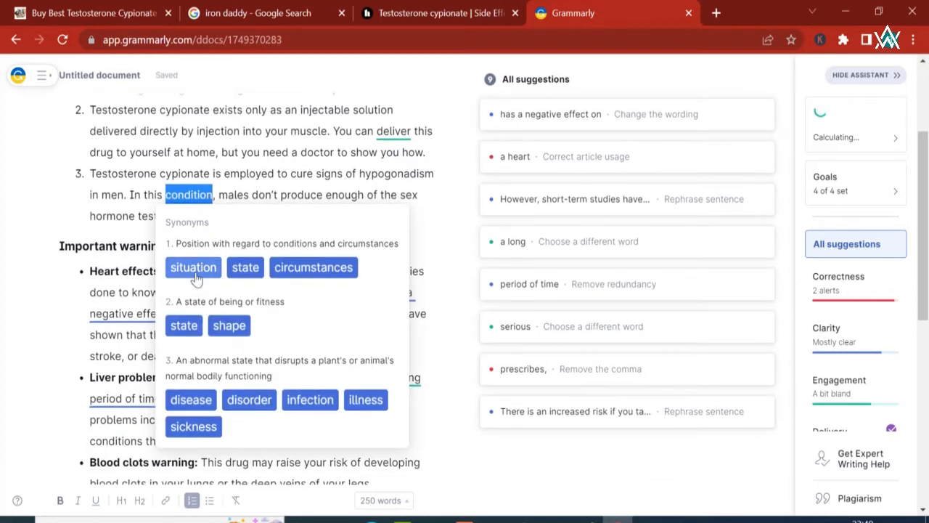
left_click(194, 267)
double_click(238, 196)
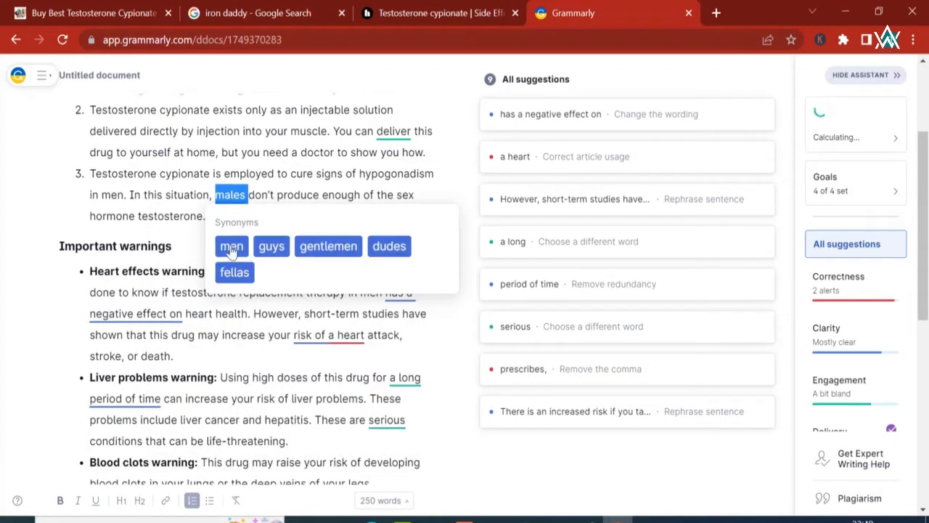
left_click(232, 247)
Replace "produce" in the third item with the synonym "make" and reword "enough" as "sufficient quantities"
double_click(305, 196)
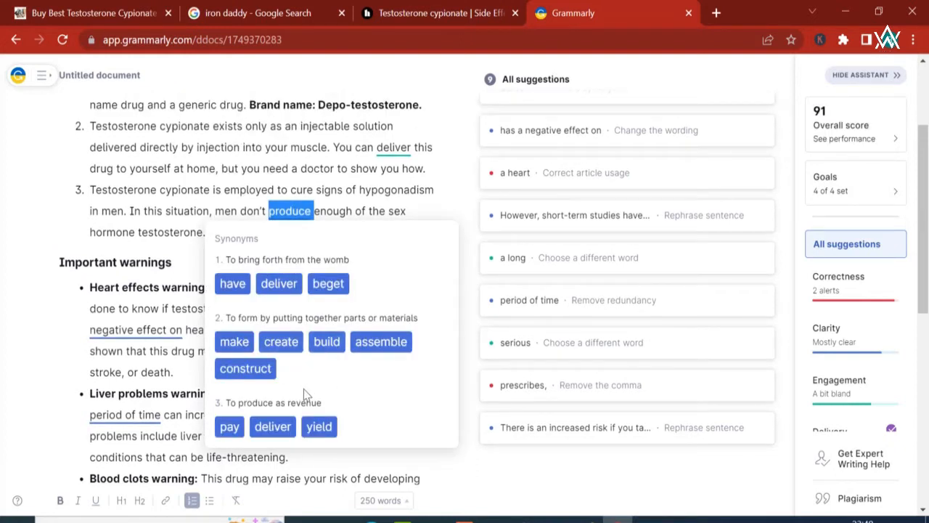
left_click(234, 342)
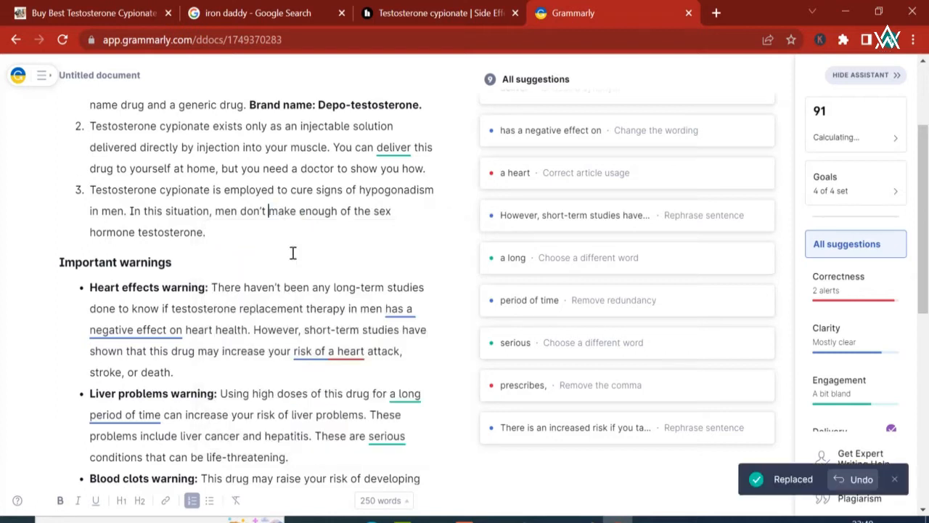
double_click(322, 211)
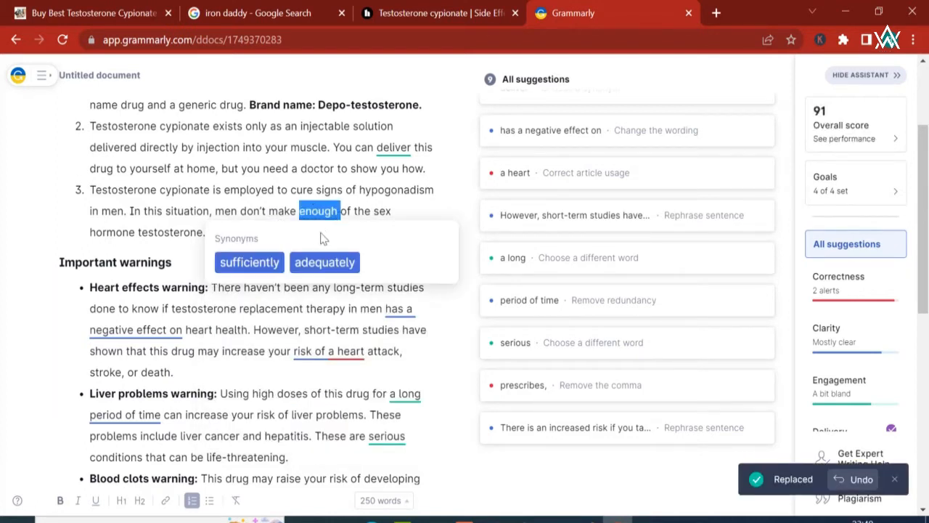
left_click(282, 263)
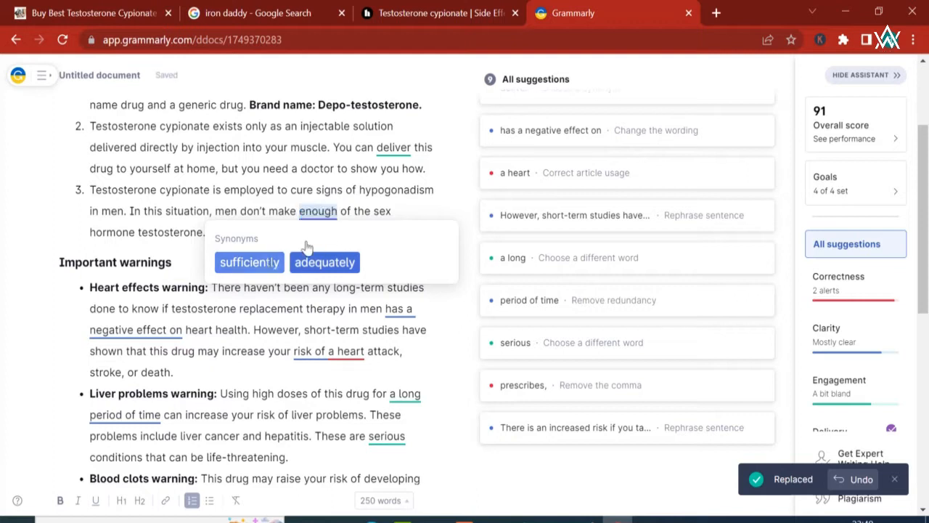
left_click(357, 211)
key("BackSpace")
key("BackSpace")
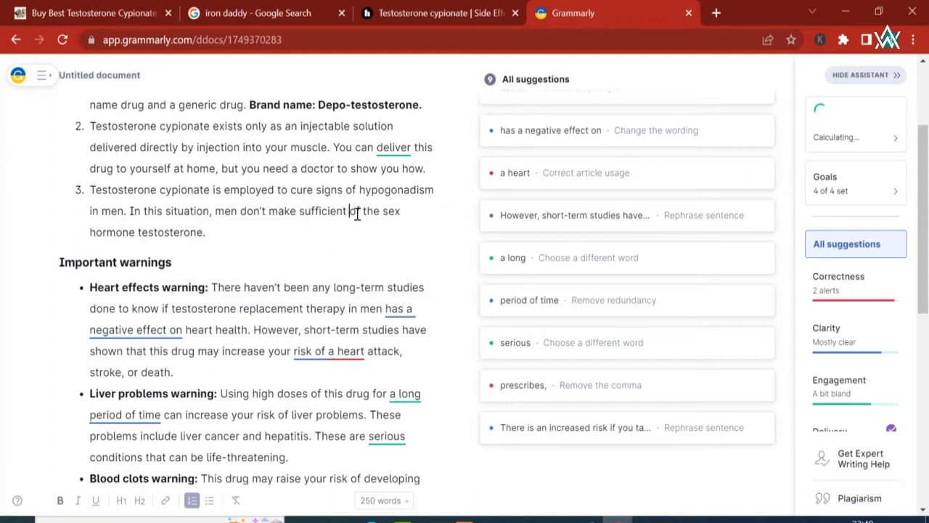
type("quantities")
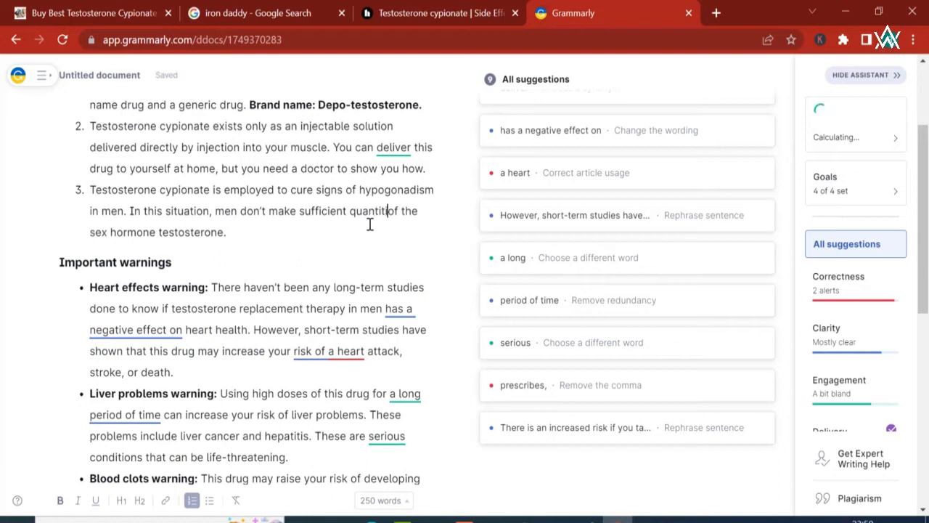
Insert "known as" between "sex hormone" and "testosterone" at the end of the third item
left_click(156, 233)
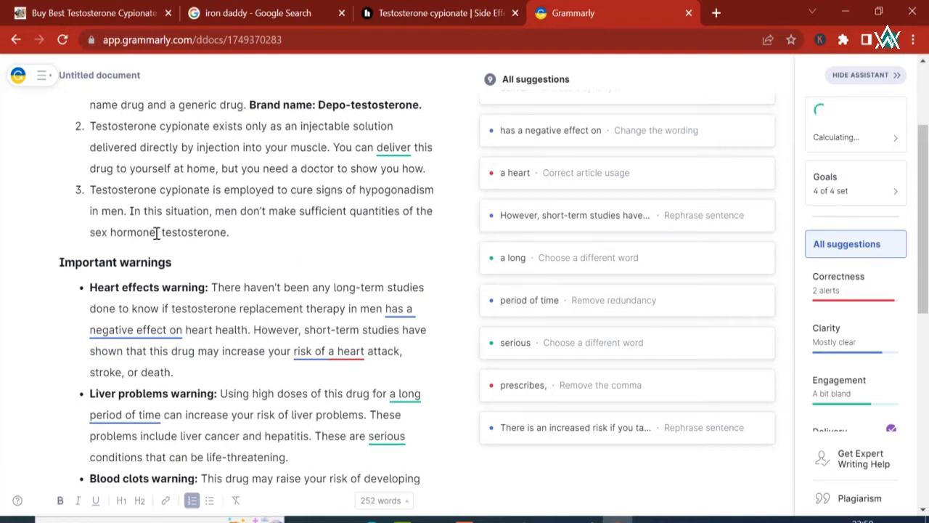
type("knownb")
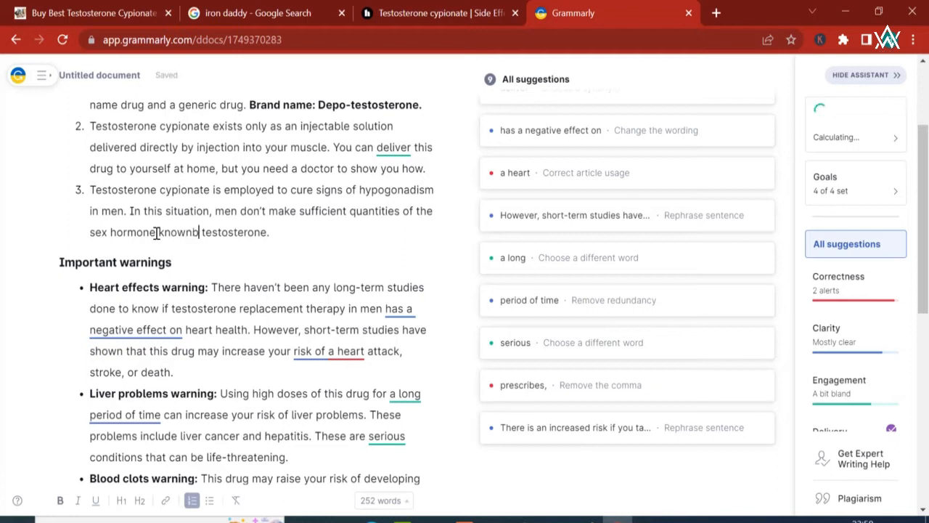
key("BackSpace")
type("as")
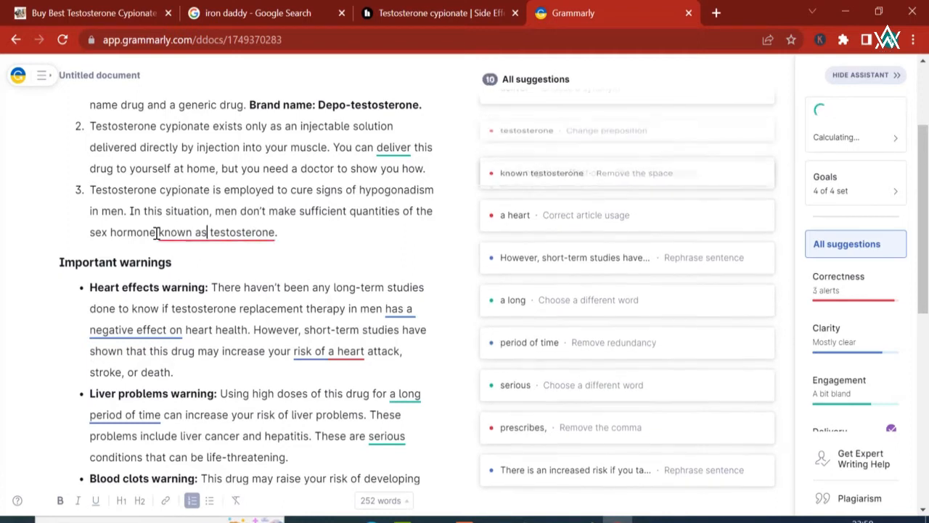
Insert "famously" before "known as" in the third item
left_click_drag(157, 230, 166, 231)
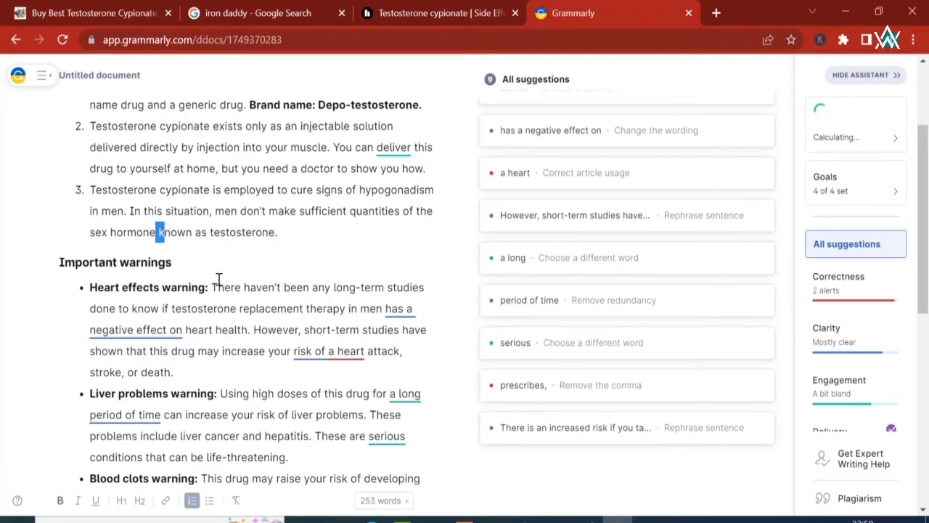
key("Left")
type("famous")
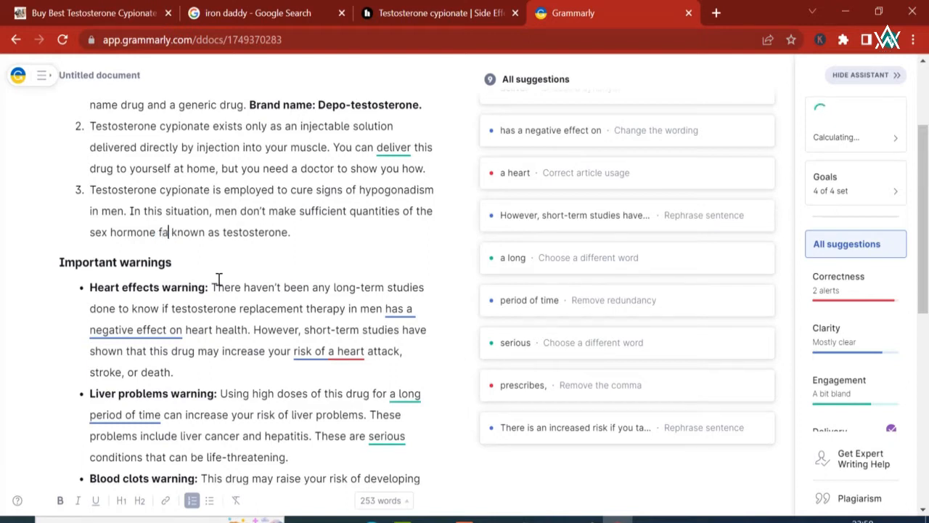
type("ly")
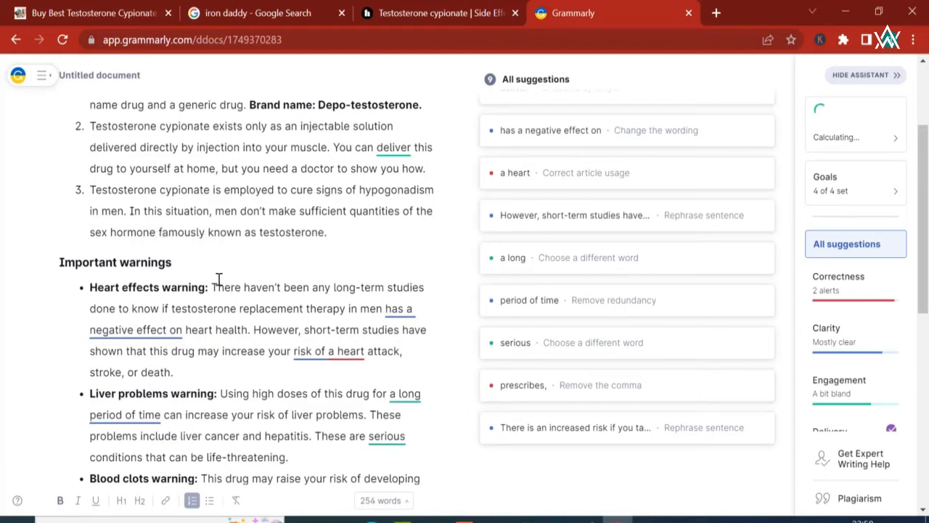
Accept the suggestion "provide" for "deliver" in the second item and the suggested removal of "famously" in the third item
left_click(386, 148)
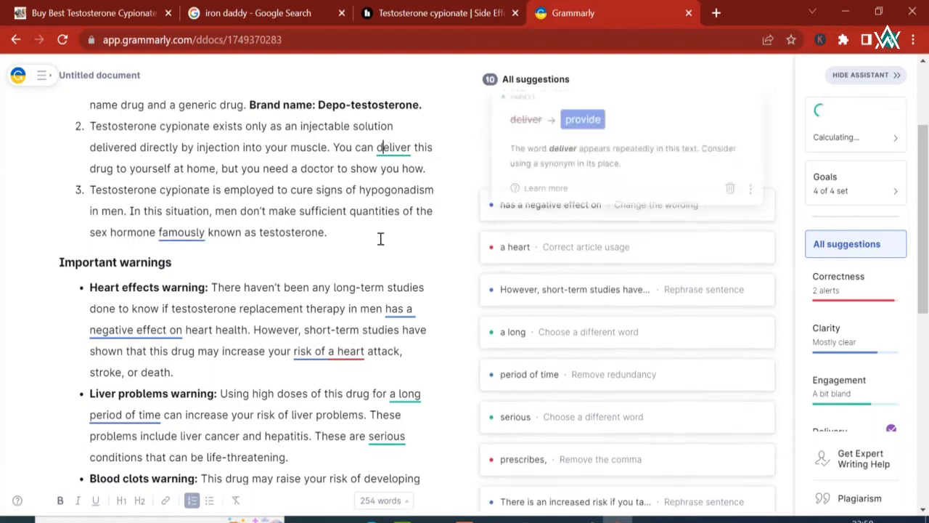
left_click(579, 149)
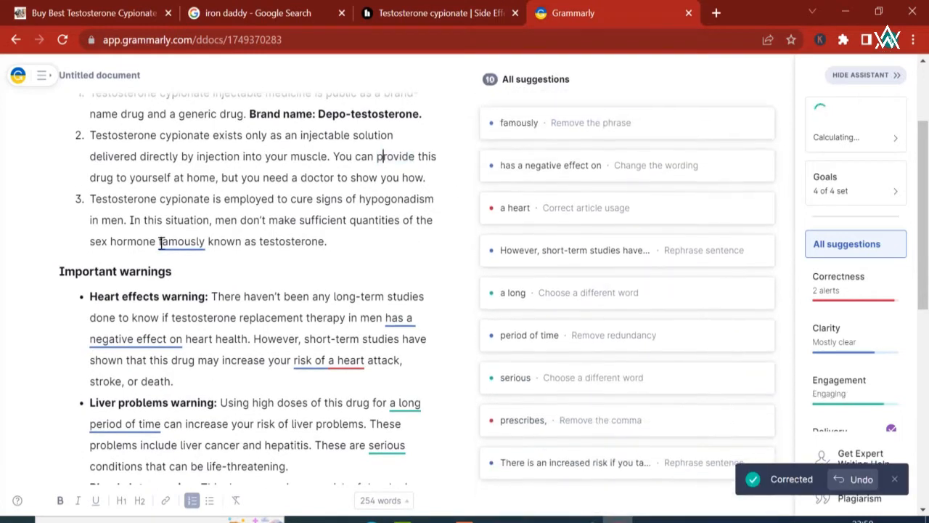
left_click(191, 241)
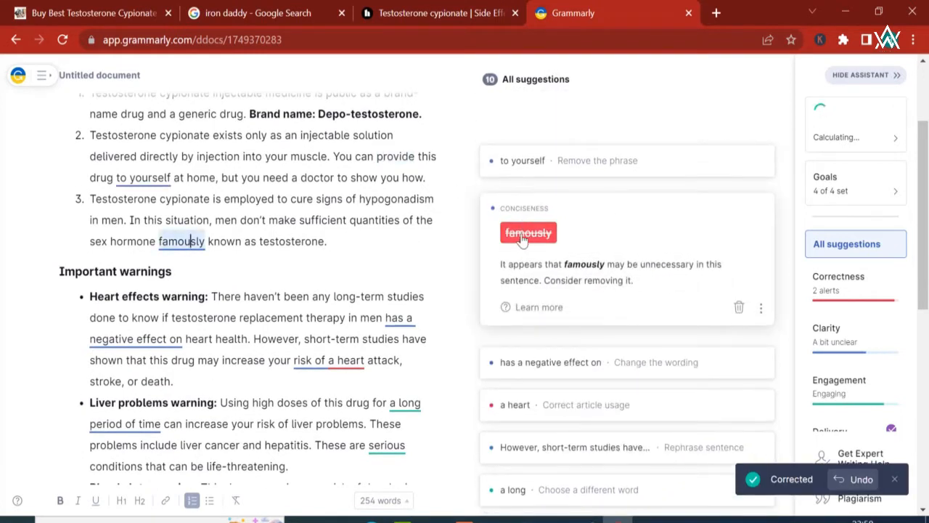
left_click(527, 231)
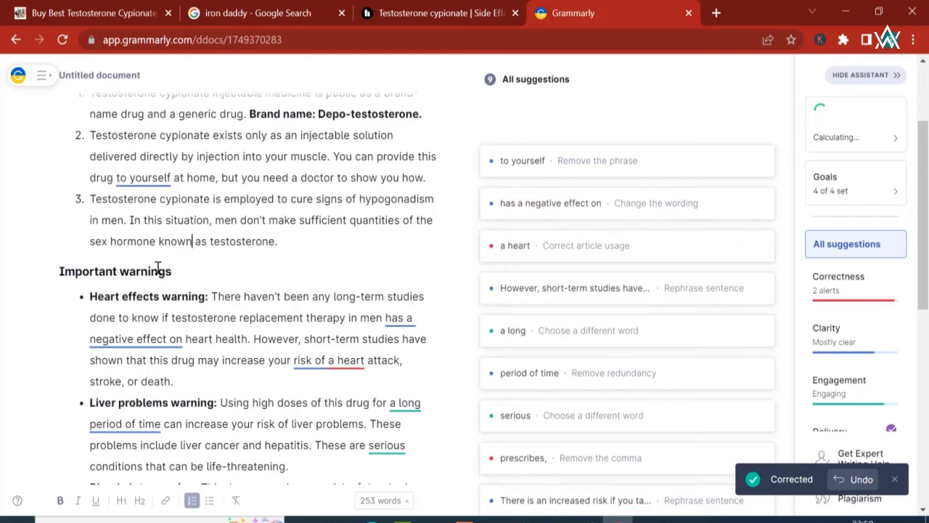
left_click(330, 255)
scroll(329, 254, "up", 1)
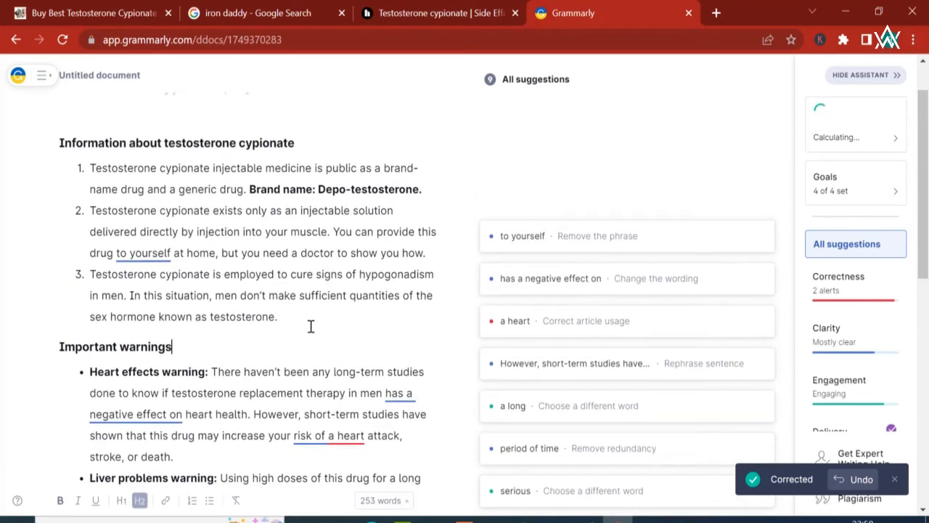
left_click_drag(311, 327, 11, 144)
left_click(252, 242)
scroll(275, 309, "down", 2)
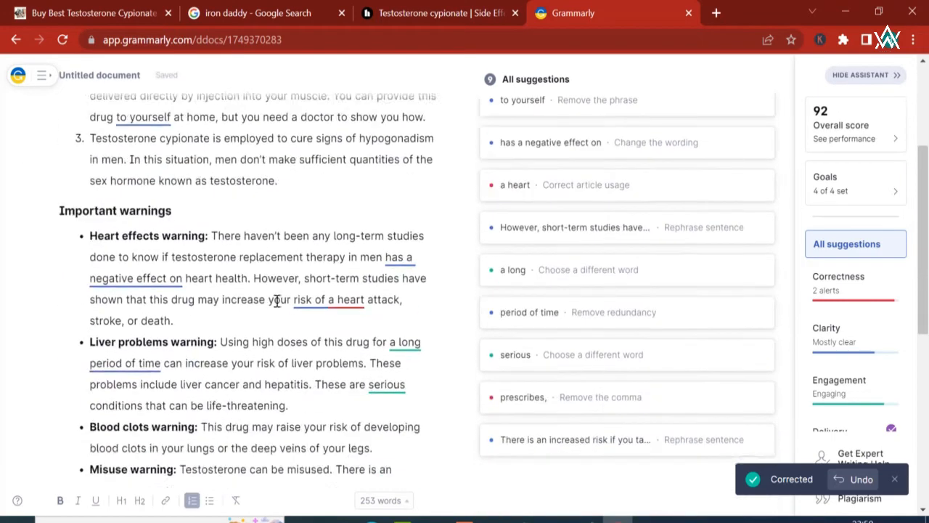
End the numbered list after the third item and leave a blank line above the "Important warnings" heading
left_click(292, 173)
key("Return")
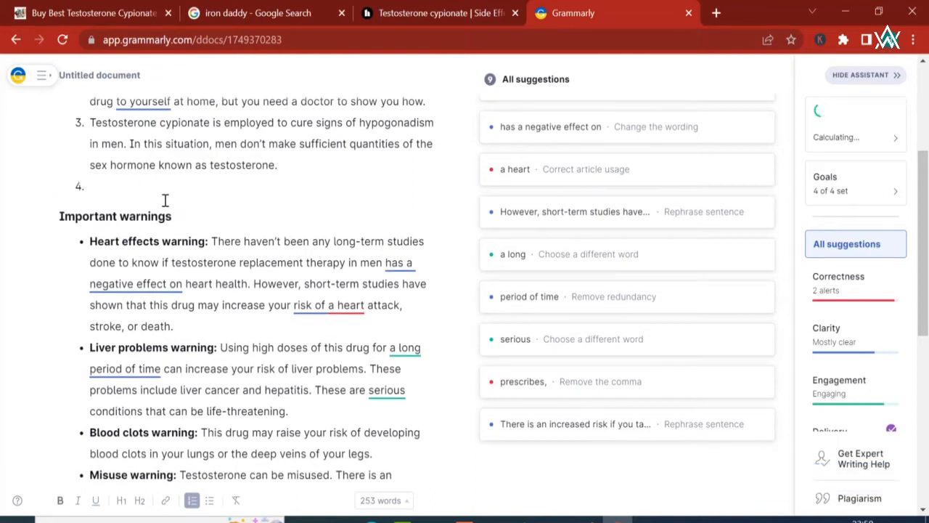
key("Return")
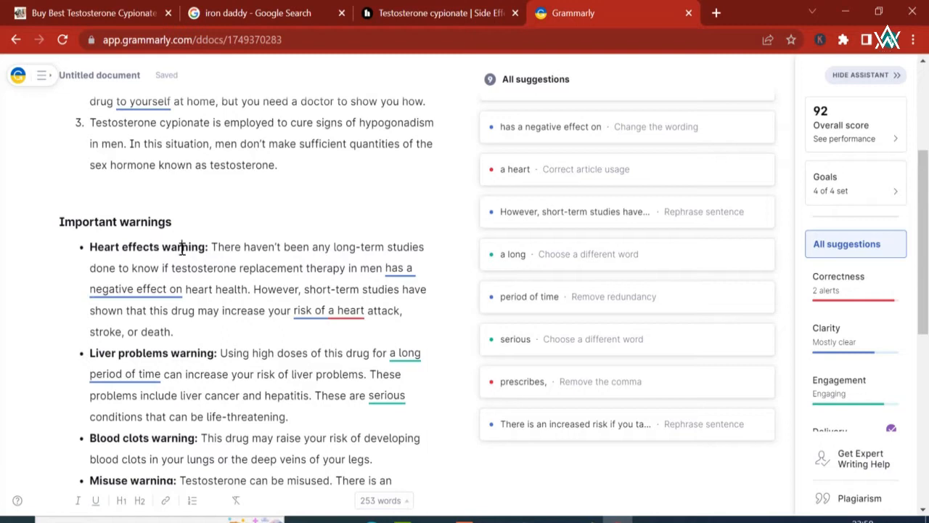
In the "Heart effects warning" label, replace "warning" with the synonym "caution" and insert "side" before "effects"
double_click(183, 249)
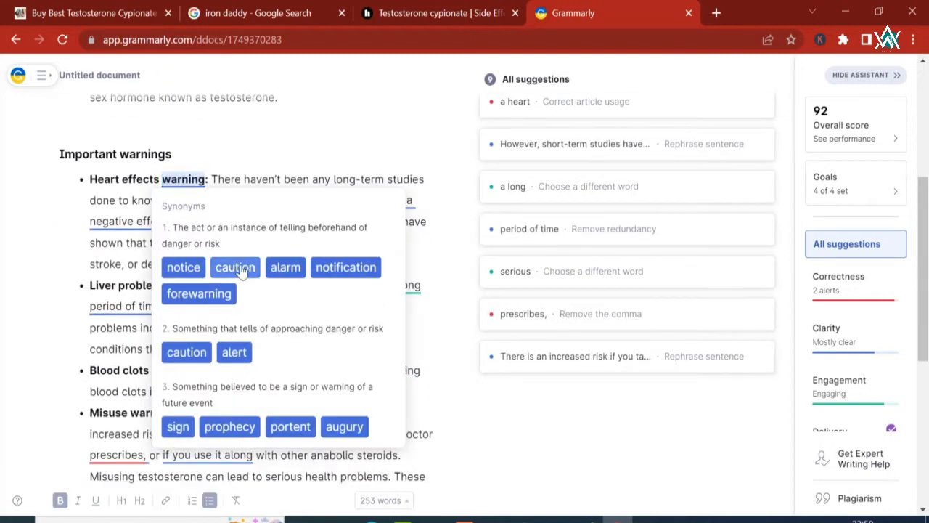
left_click(234, 268)
double_click(129, 179)
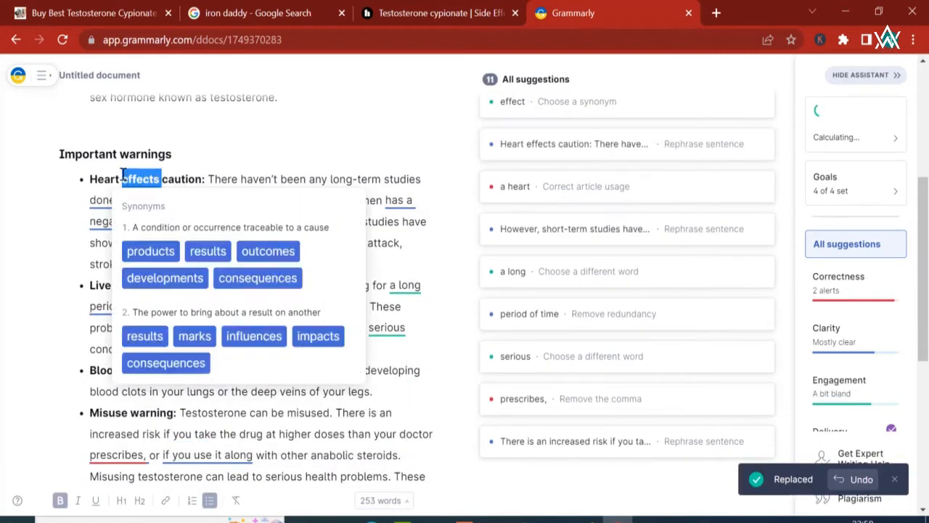
left_click(122, 177)
type("side")
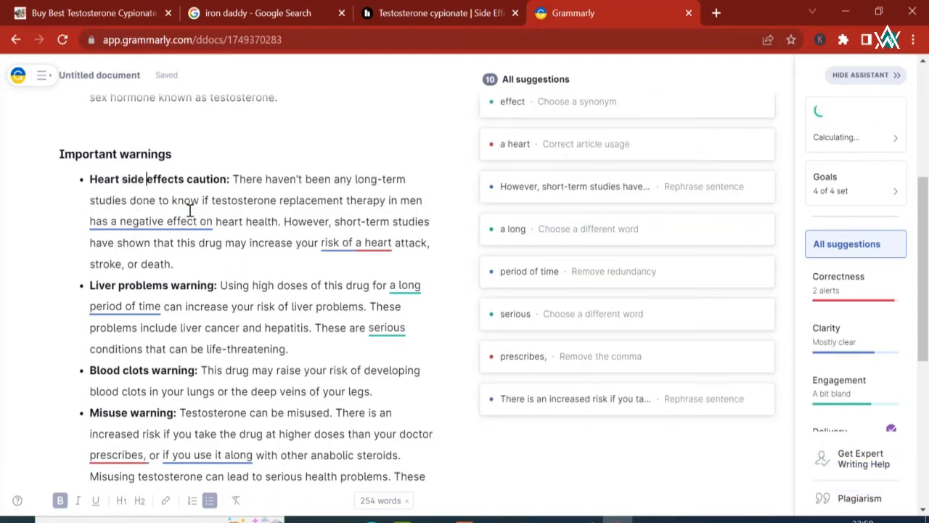
Reword "haven't been any" in the heart bullet as "is not many" and accept the grammar correction of "is" to "are"
double_click(315, 180)
left_click(333, 182)
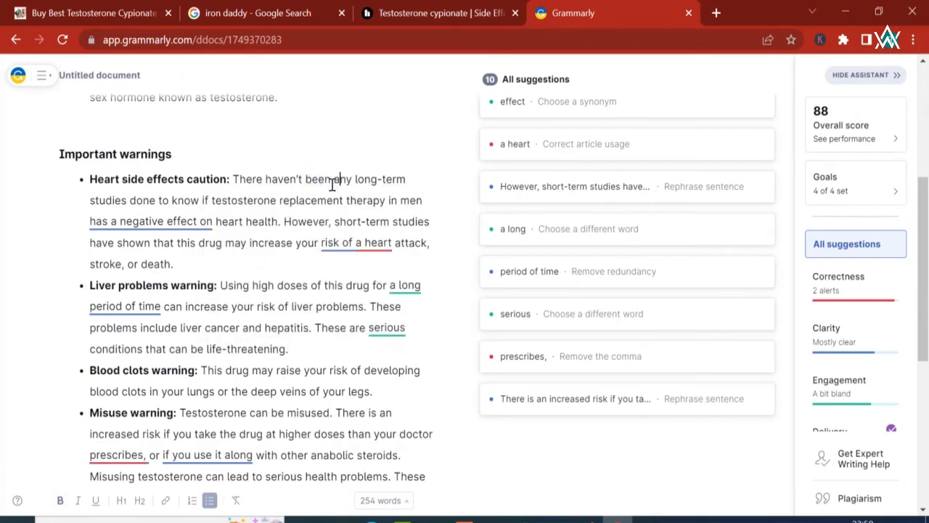
left_click_drag(336, 181, 266, 182)
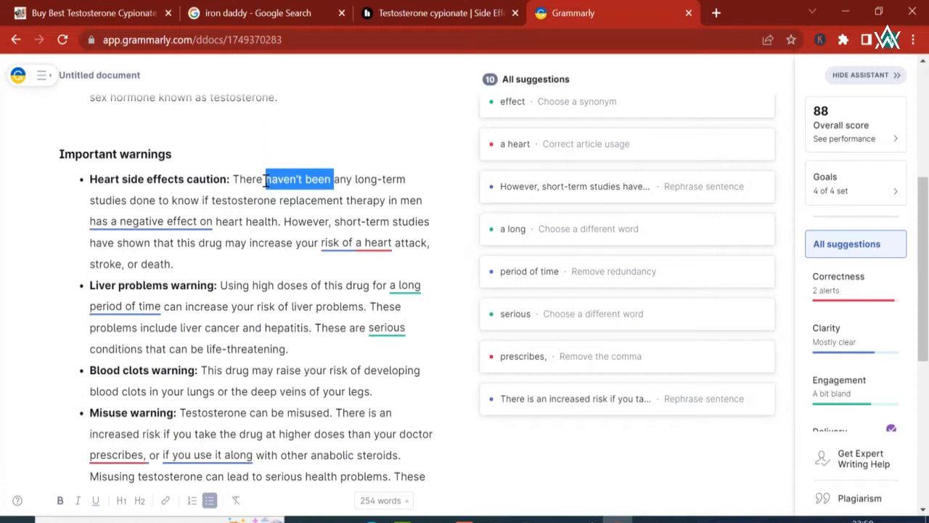
type("is not ")
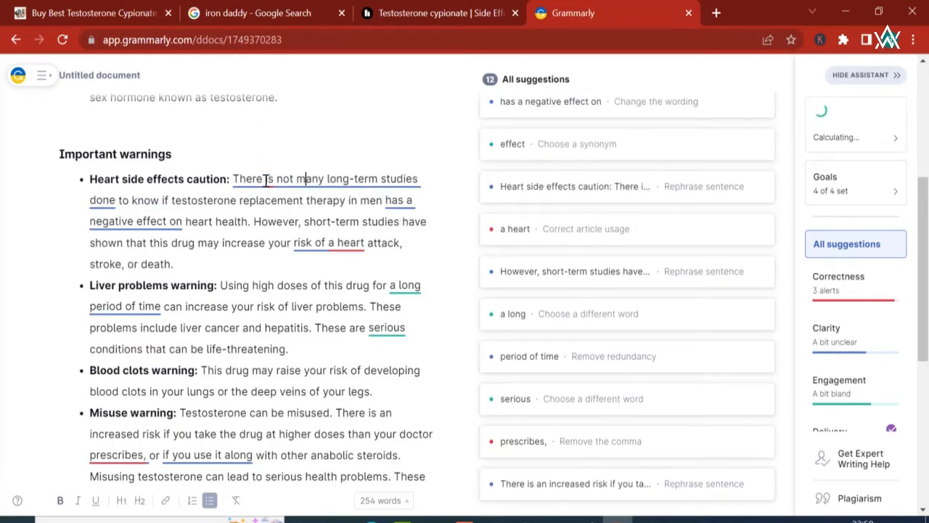
type("many")
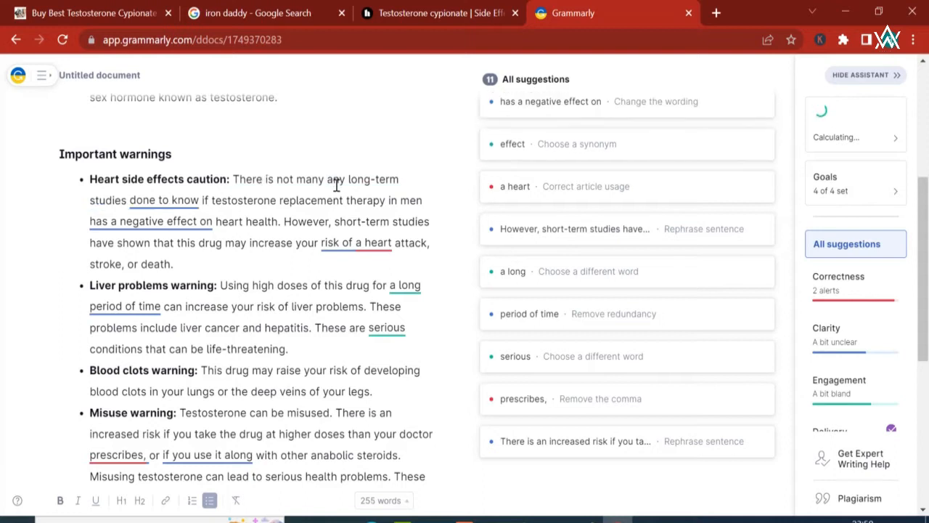
double_click(336, 179)
key("BackSpace")
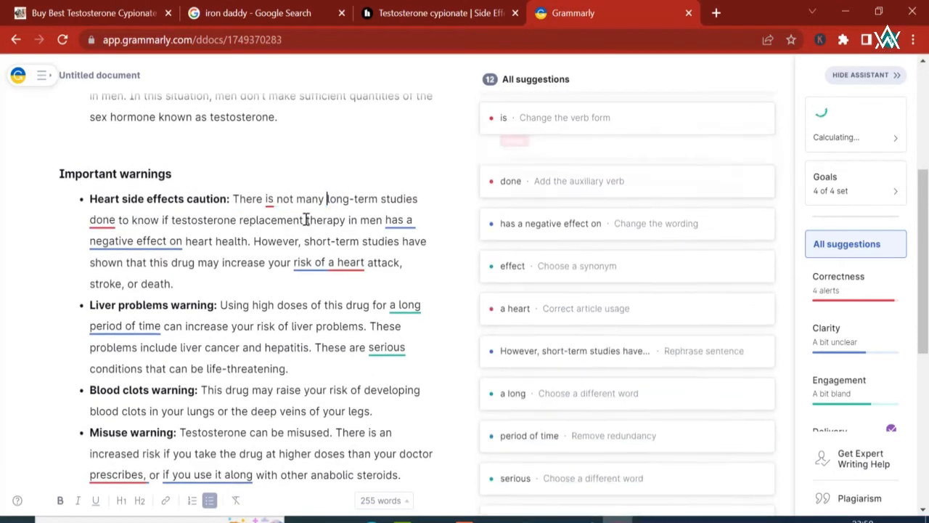
left_click(270, 199)
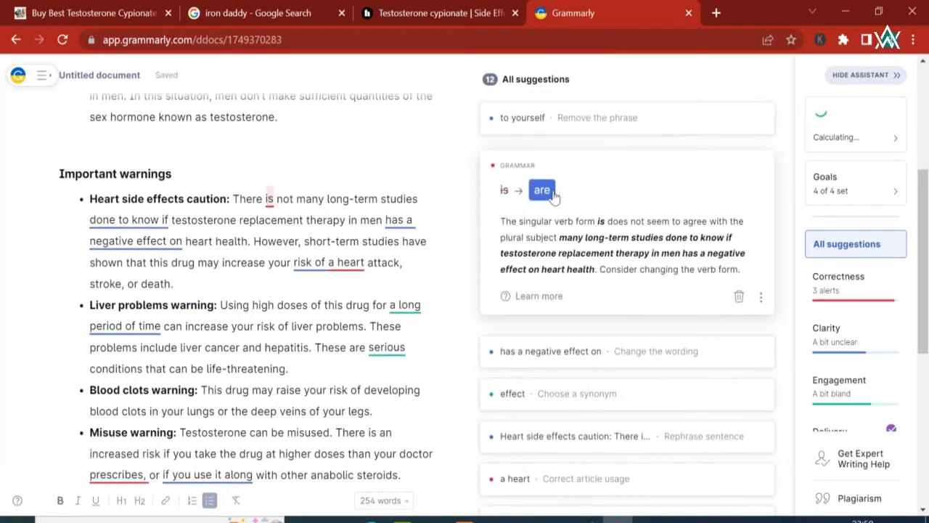
left_click(545, 191)
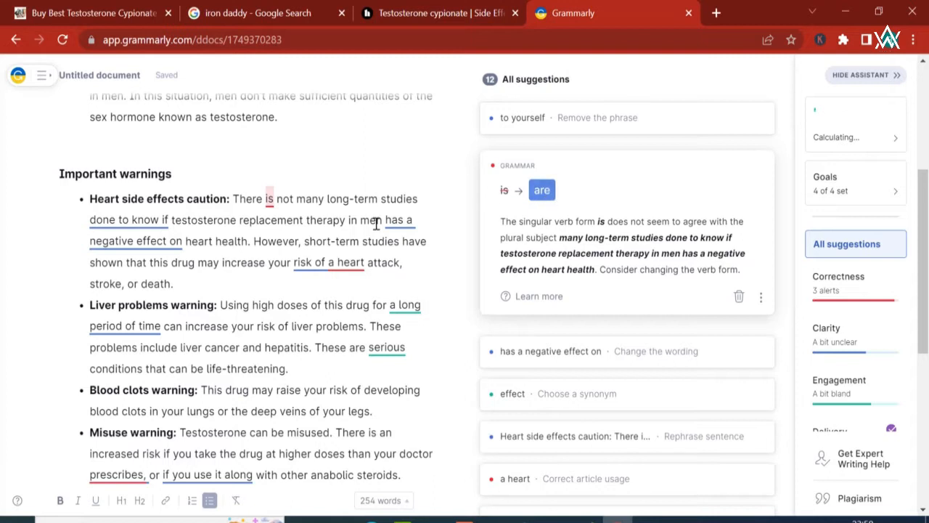
Replace "studies" in the first heart sentence with "analyses" and accept the clarity rewrite using "to determine" and "negatively affects"
double_click(408, 200)
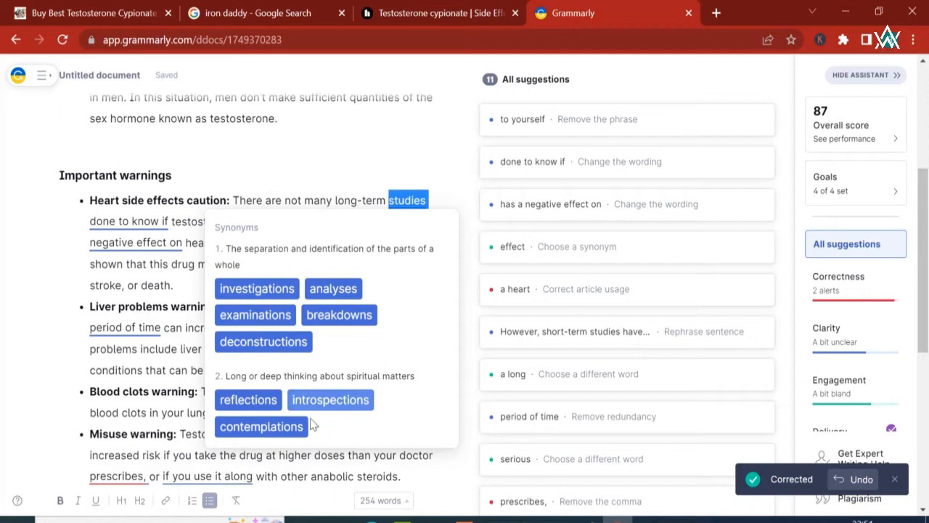
left_click(333, 288)
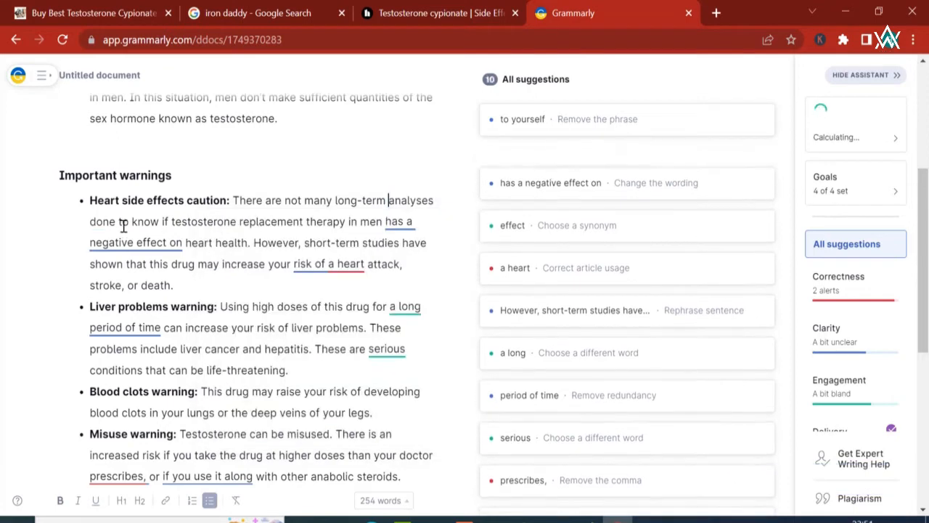
left_click(599, 244)
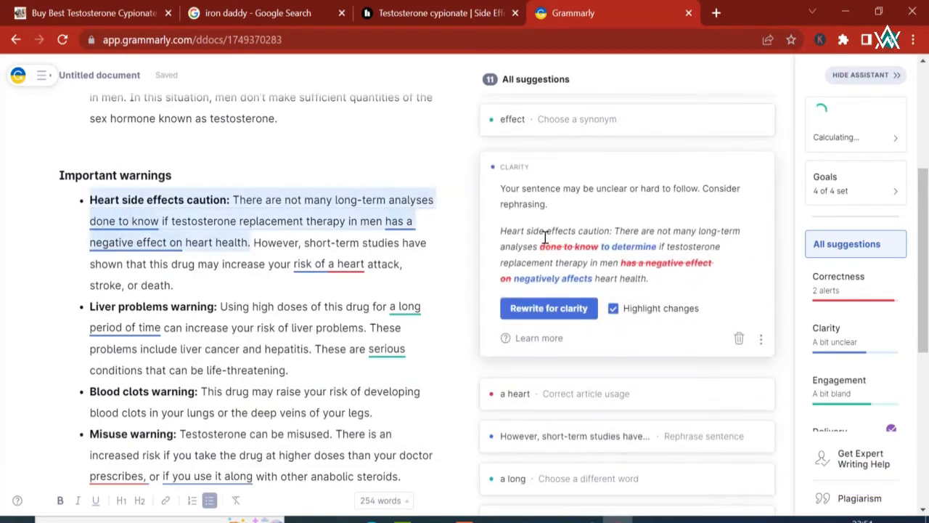
left_click(579, 315)
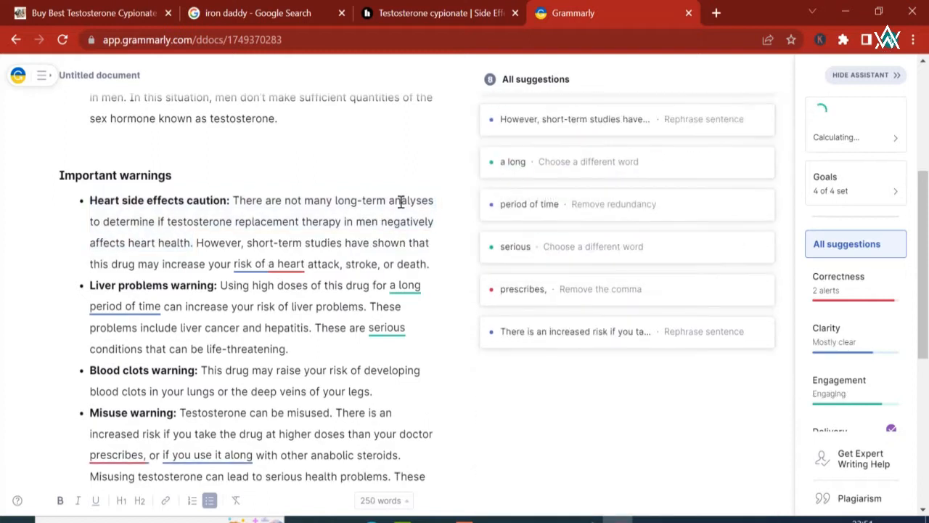
In the first heart sentence, replace "determine" with the synonym "resolve" and change "replacement" to "substitution"
double_click(129, 222)
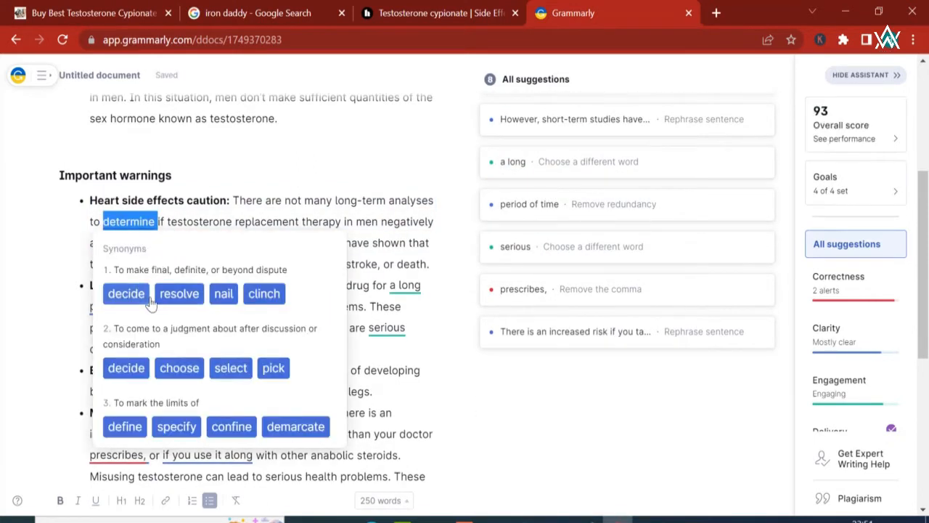
left_click(178, 294)
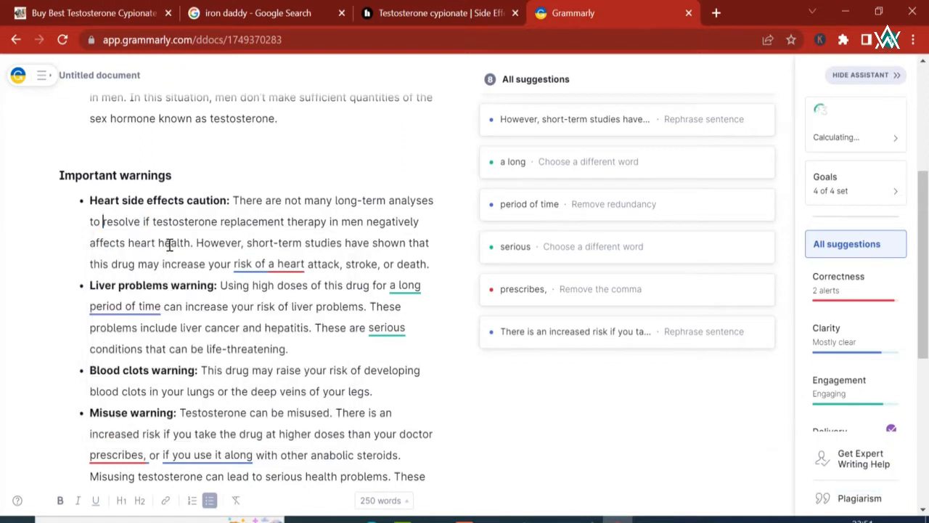
double_click(251, 221)
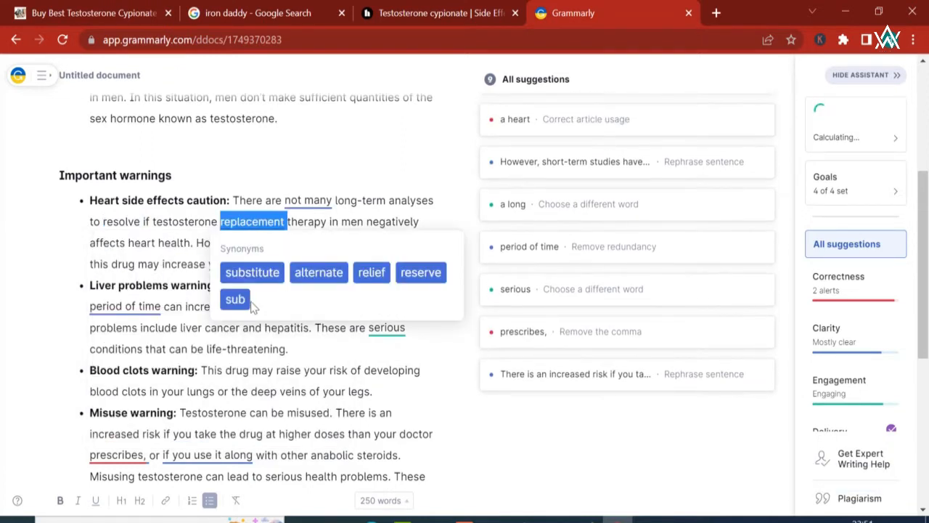
left_click(249, 274)
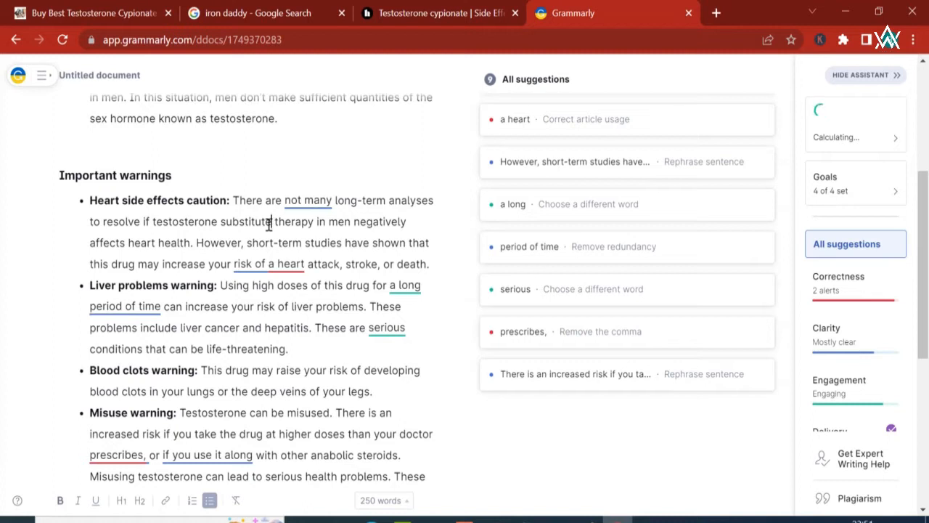
left_click(268, 224)
key("BackSpace")
type("ion")
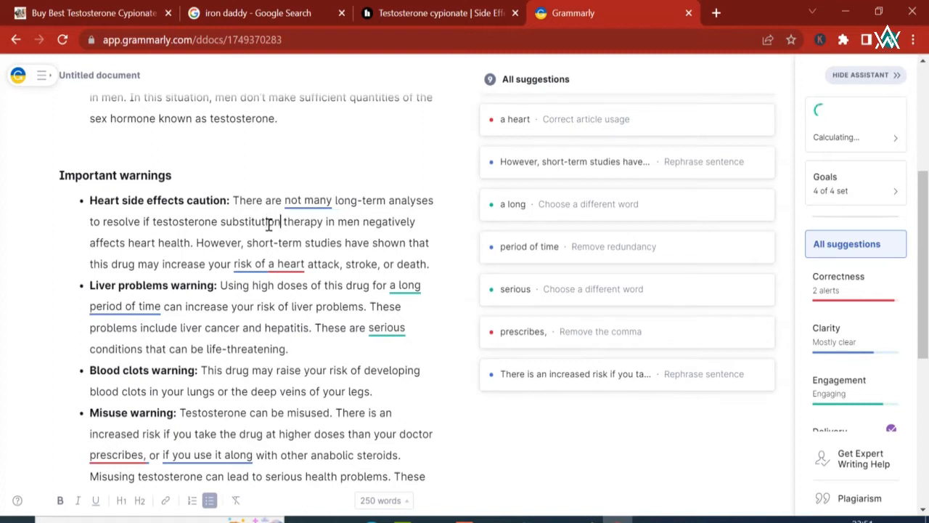
In the first heart sentence, replace "men" with the synonym "males" and "affects" with "impacts"
double_click(346, 223)
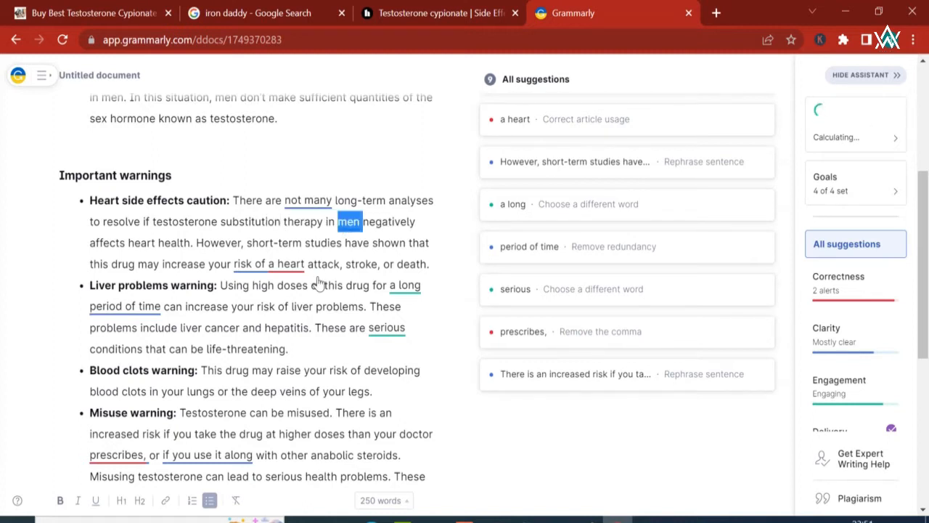
left_click(233, 272)
double_click(404, 224)
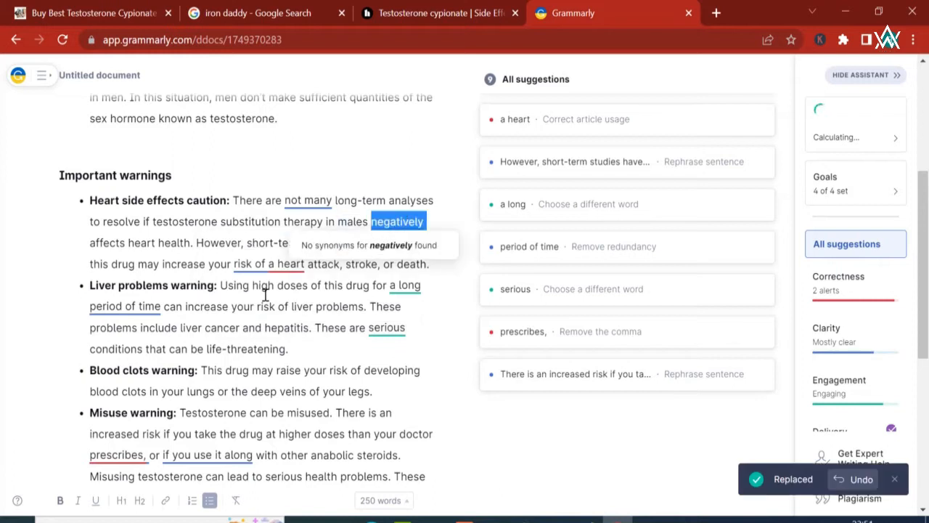
left_click(222, 258)
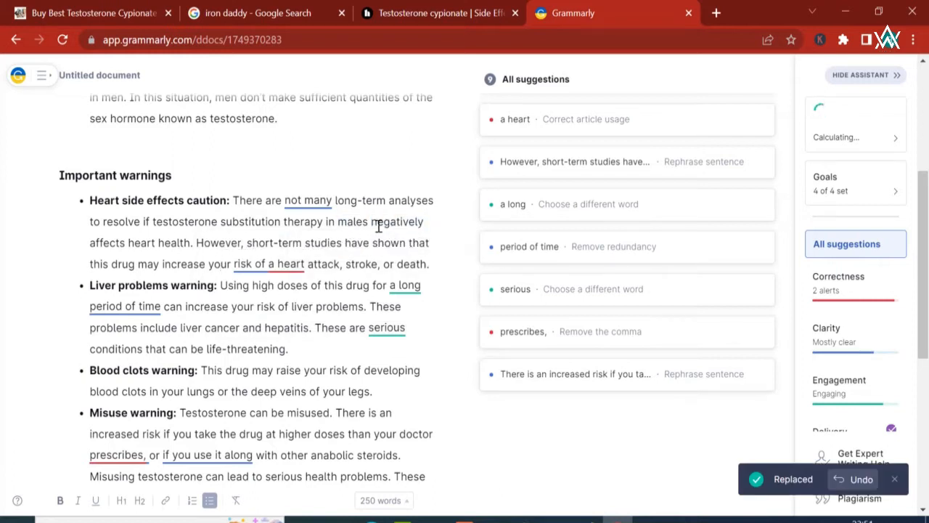
double_click(105, 242)
left_click(115, 310)
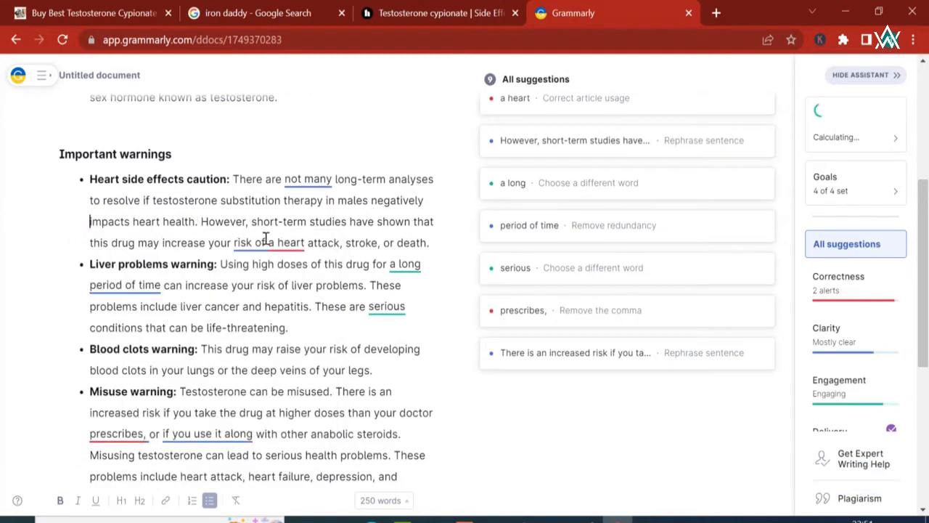
In the "However, short-term" sentence, replace "studies" with the synonym "investigations" and "shown" with "revealed"
double_click(332, 223)
left_click(265, 296)
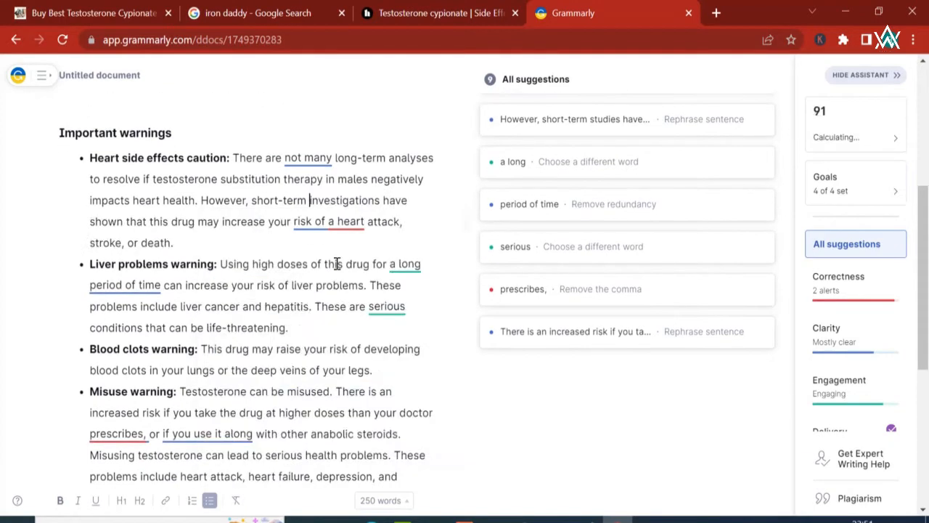
double_click(105, 220)
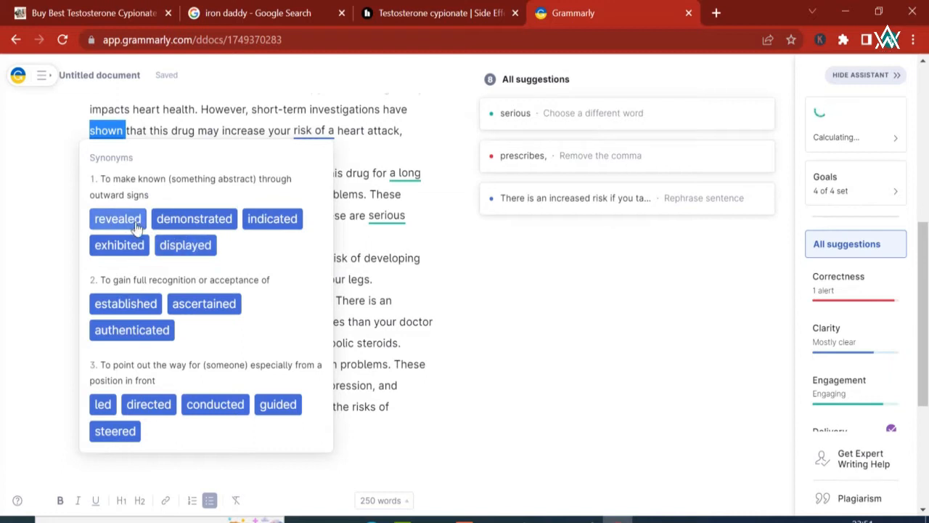
left_click(118, 218)
In the "However, short-term" sentence, replace "drug" with the synonym "medicine" and "increase" with "raise"
double_click(185, 138)
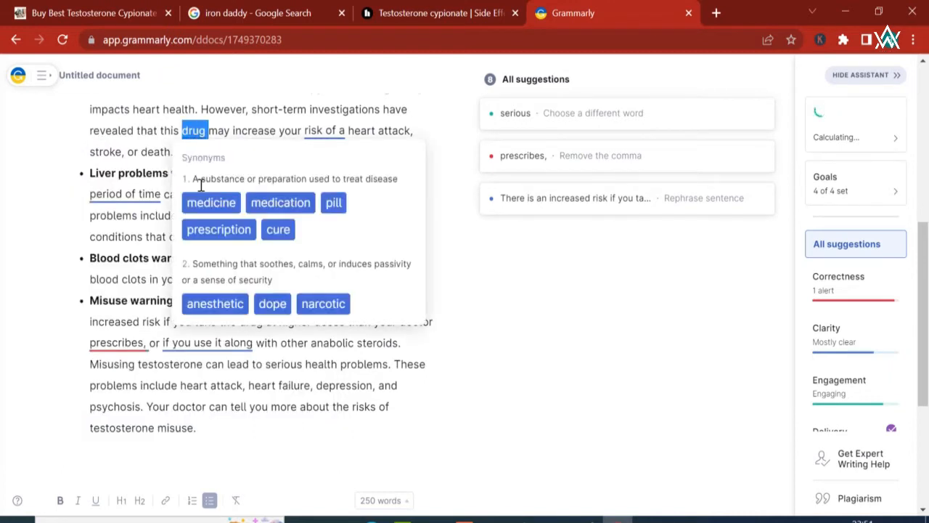
left_click(207, 203)
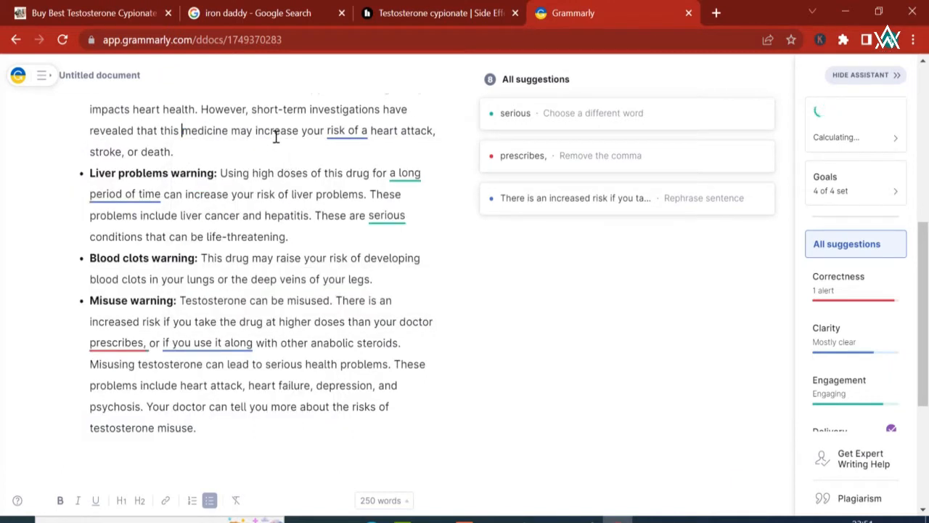
double_click(276, 136)
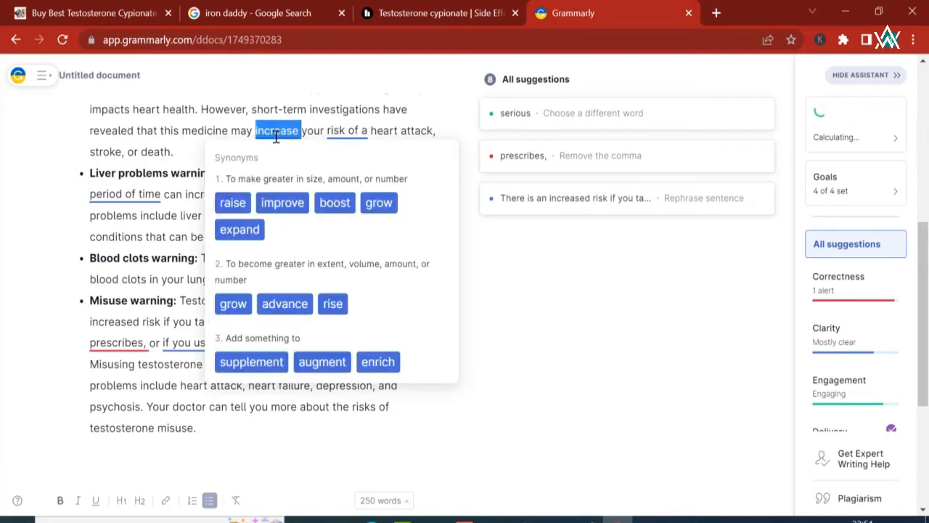
left_click(236, 203)
Accept the clarity rewrite of the "However, short-term" sentence and replace "raise" with "cause"
left_click(330, 130)
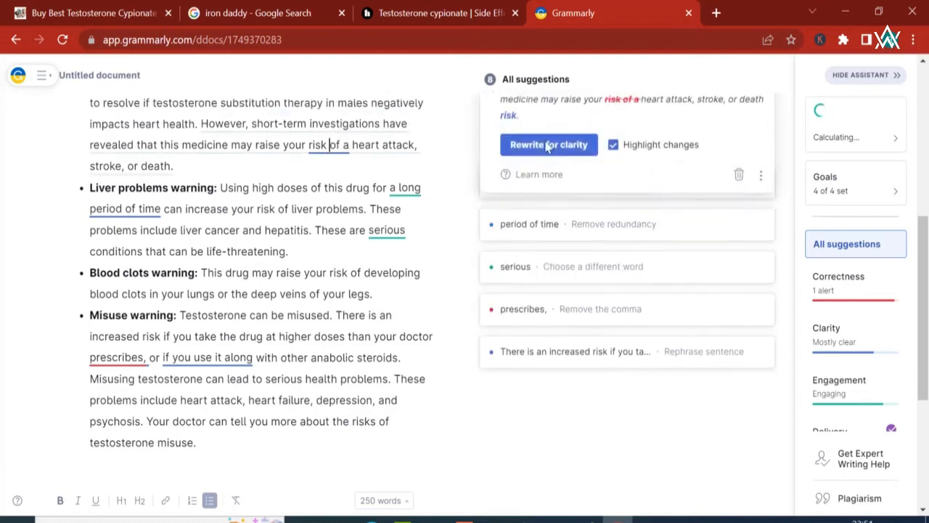
left_click(549, 297)
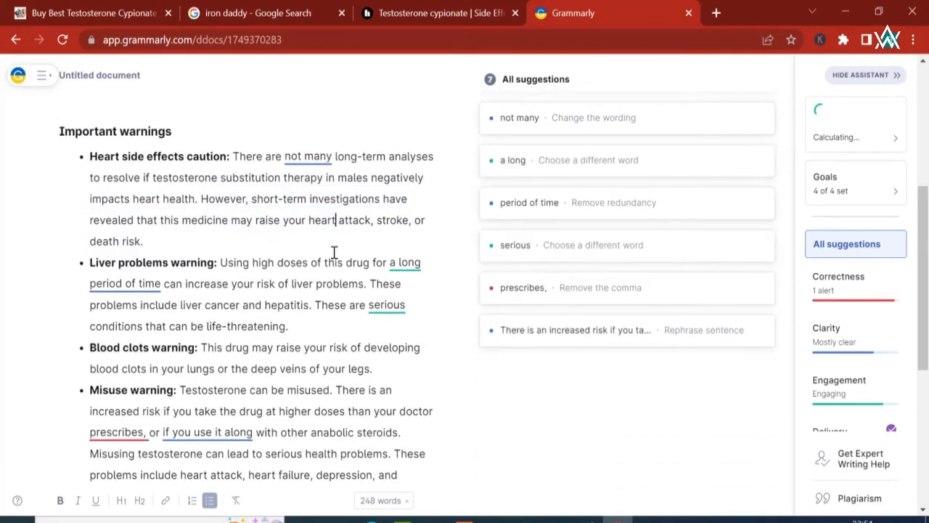
double_click(269, 220)
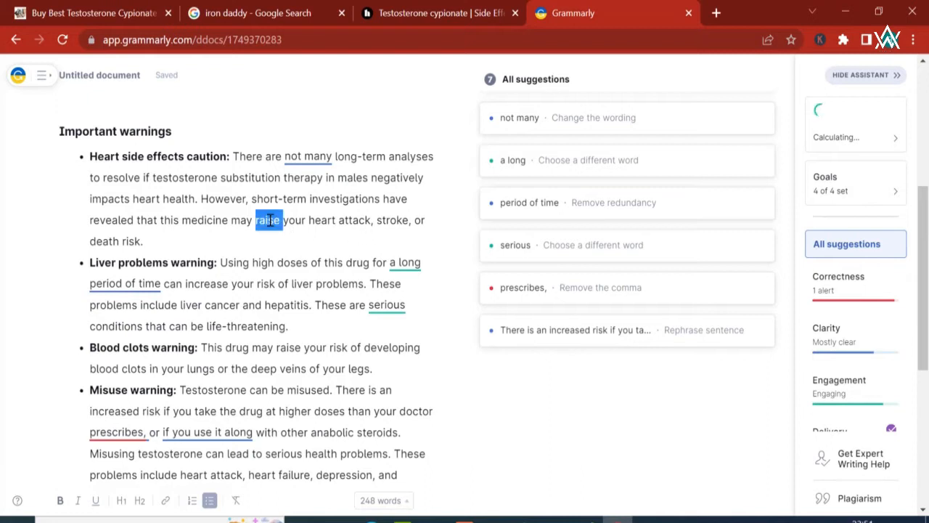
type("cause")
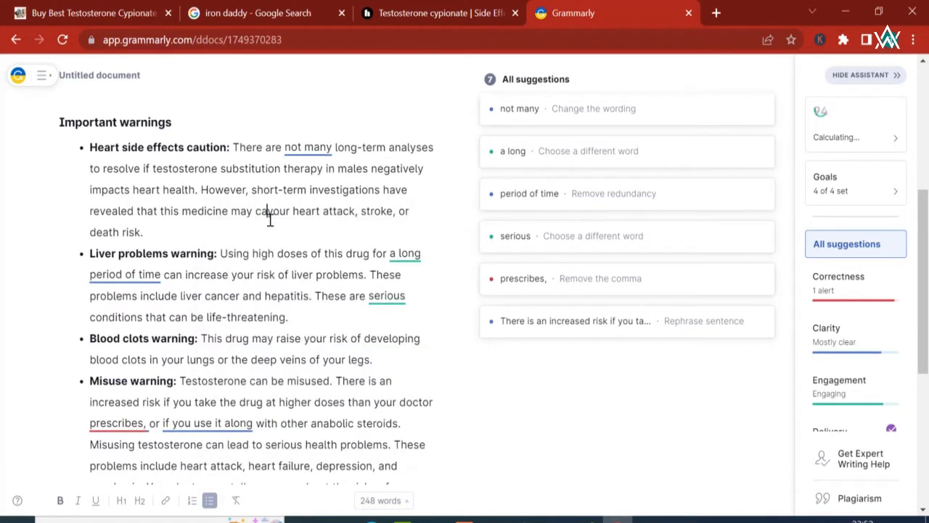
In the "However, short-term" sentence, change "your" before "heart attack" to "a" and replace "risk" with the synonym "danger"
double_click(295, 217)
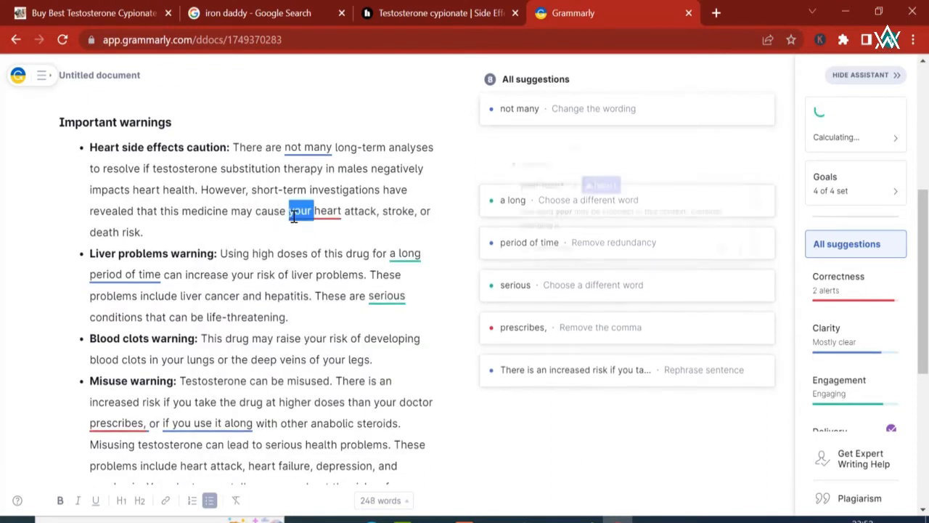
type("a")
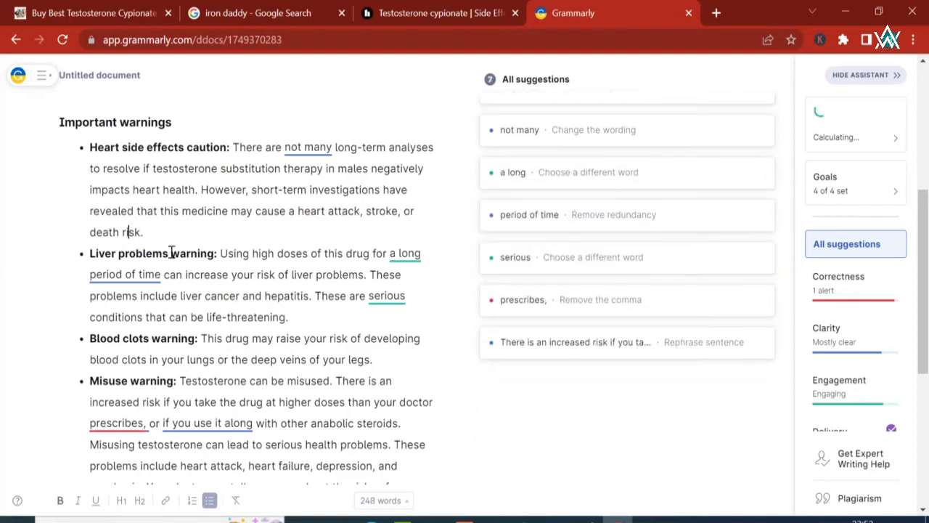
double_click(132, 232)
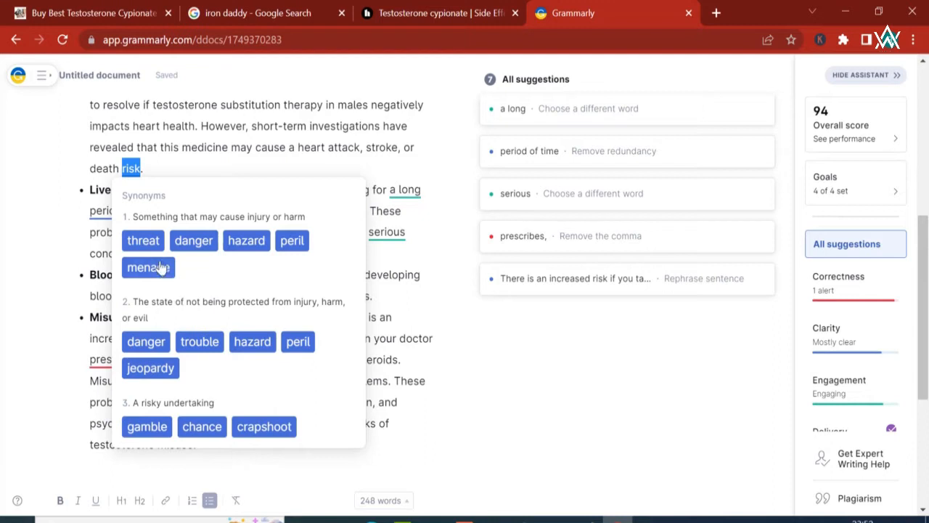
left_click(193, 240)
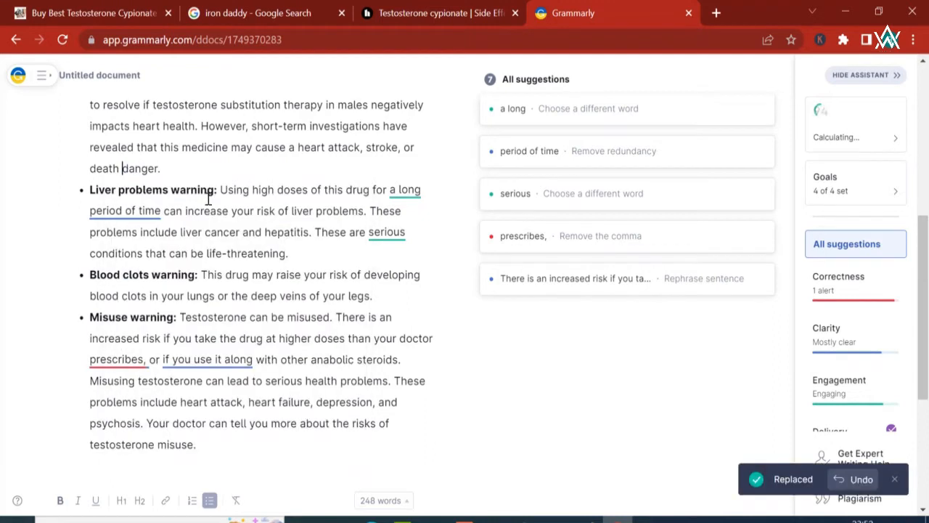
Reword the "Liver problems warning" heading to "Liver issues caution" with synonyms
double_click(145, 190)
left_click(139, 220)
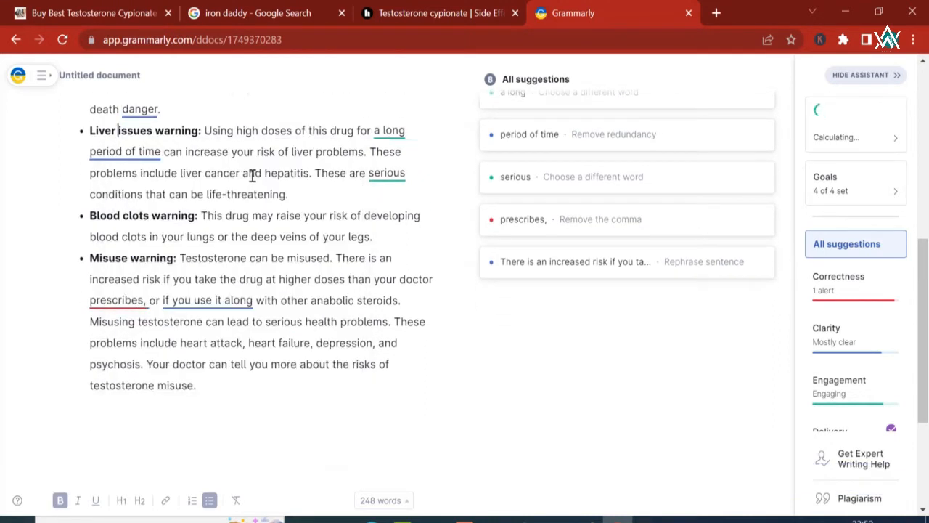
double_click(176, 130)
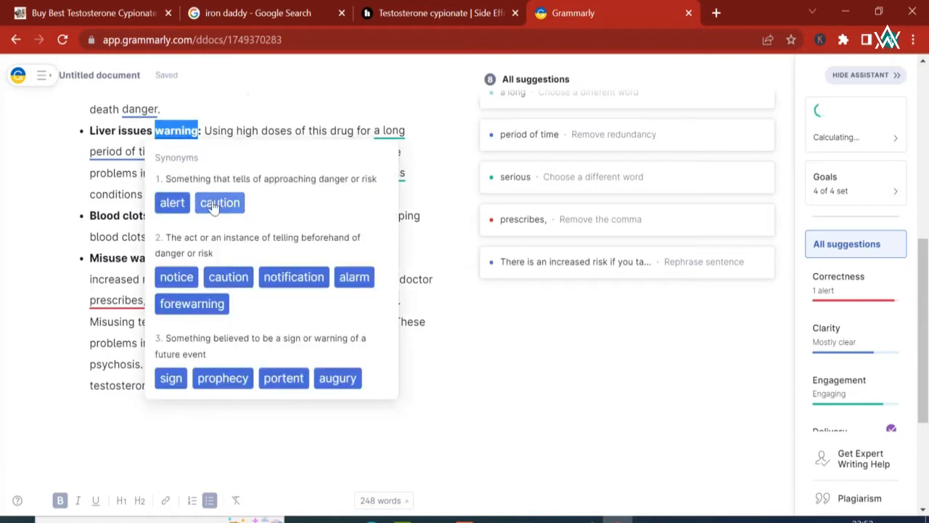
left_click(215, 204)
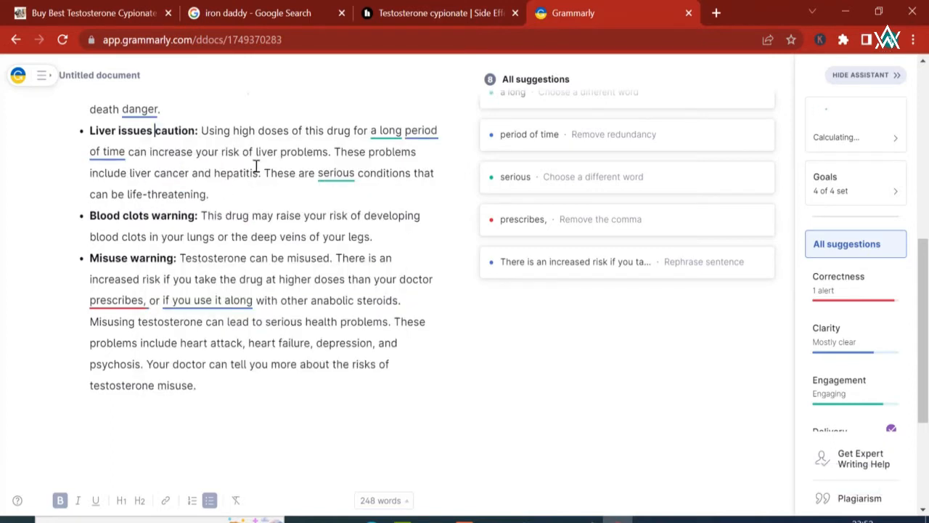
In the first liver sentence, replace "doses" with the synonym "amounts" and "Using" with "Utilizing"
double_click(280, 131)
left_click(244, 182)
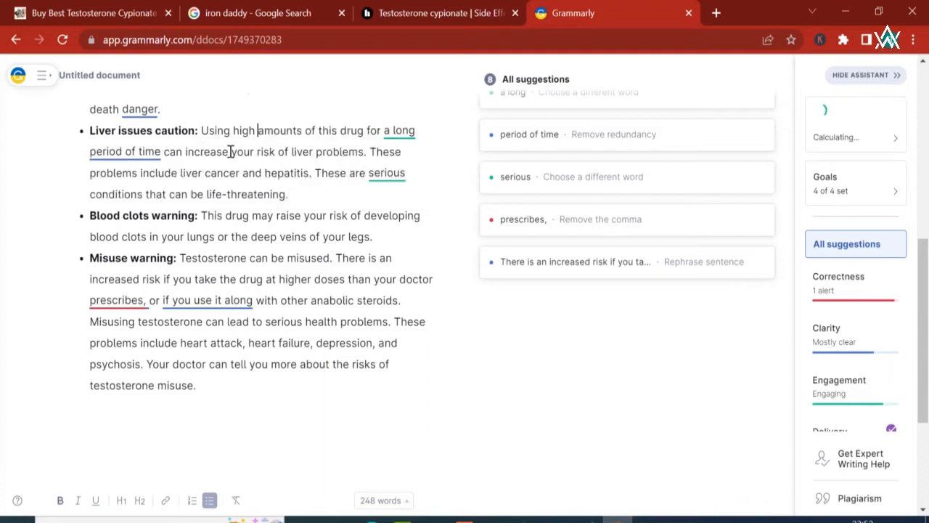
double_click(216, 131)
left_click(224, 201)
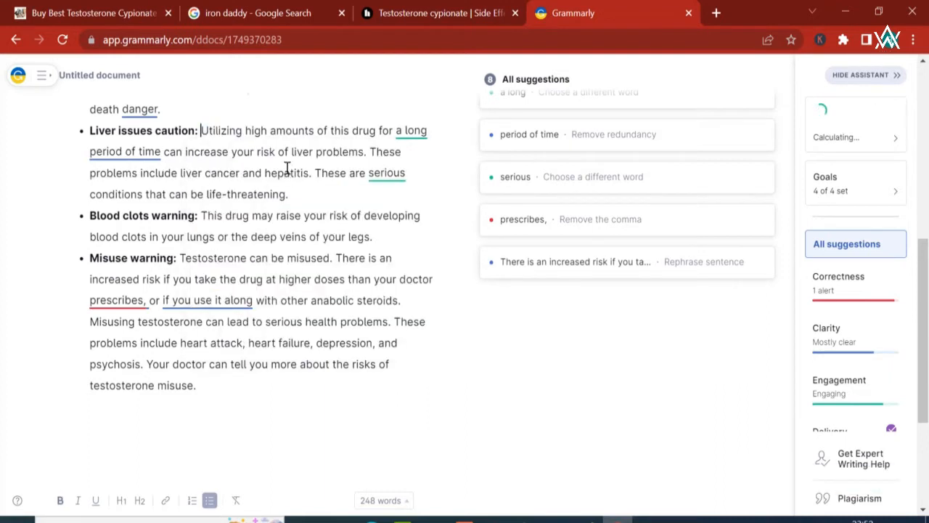
In the first liver sentence, replace "drug" with "prescription drug"
double_click(363, 137)
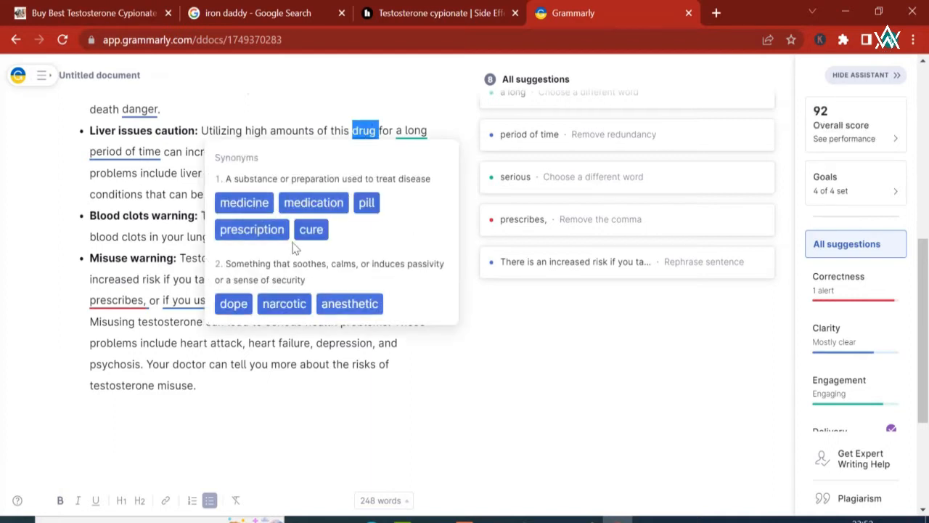
left_click(252, 229)
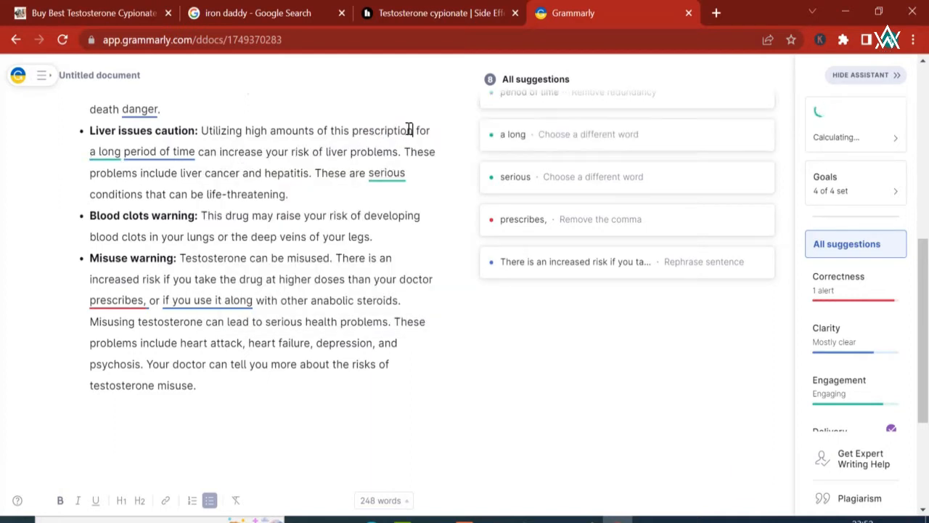
type("drug")
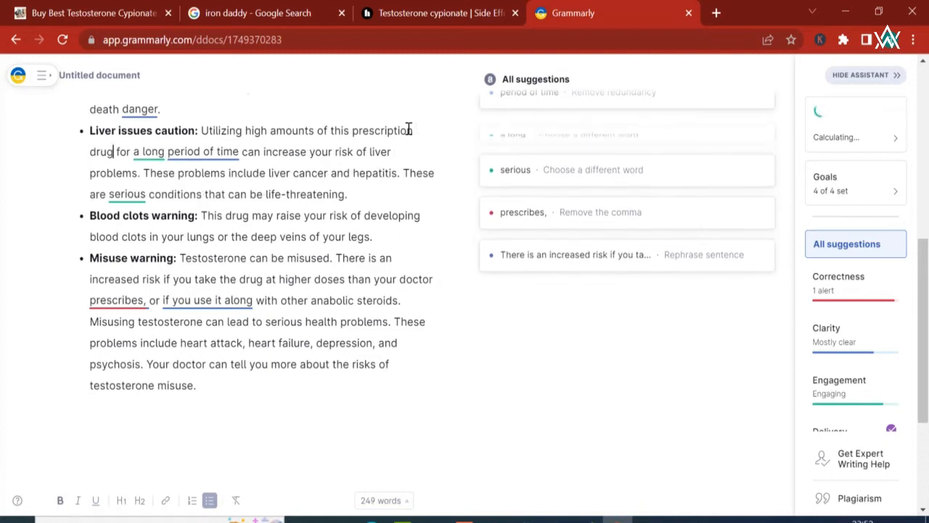
Accept the suggestions changing "a long" to "an extended" and "period of time" to "period" in the first liver sentence
left_click(148, 155)
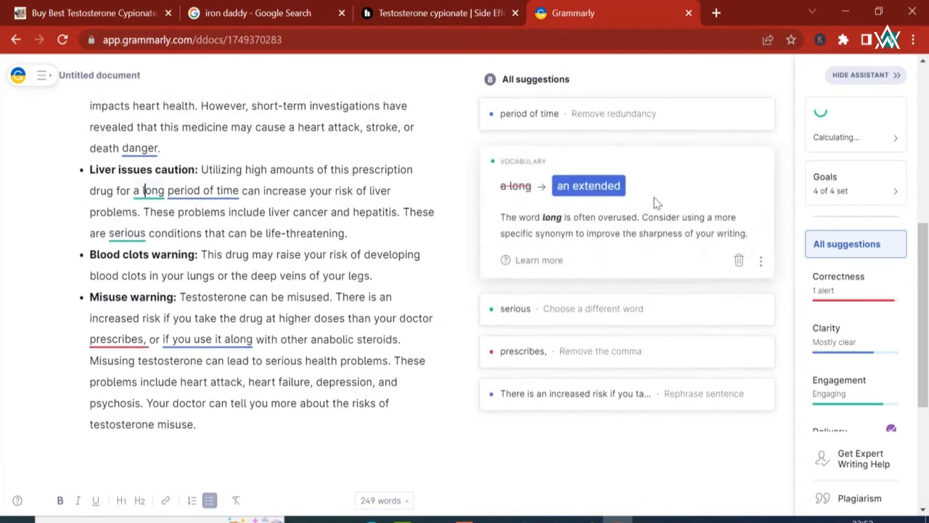
left_click(148, 201)
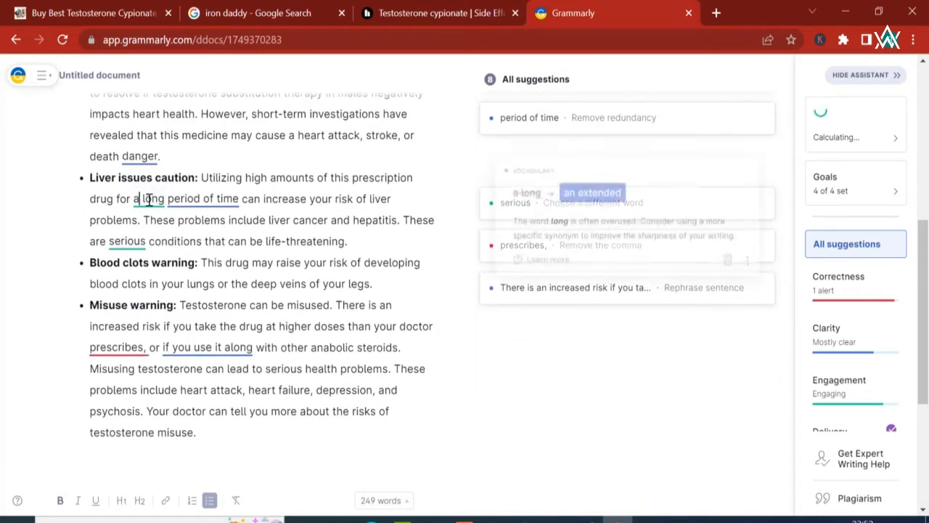
left_click(571, 190)
left_click(224, 201)
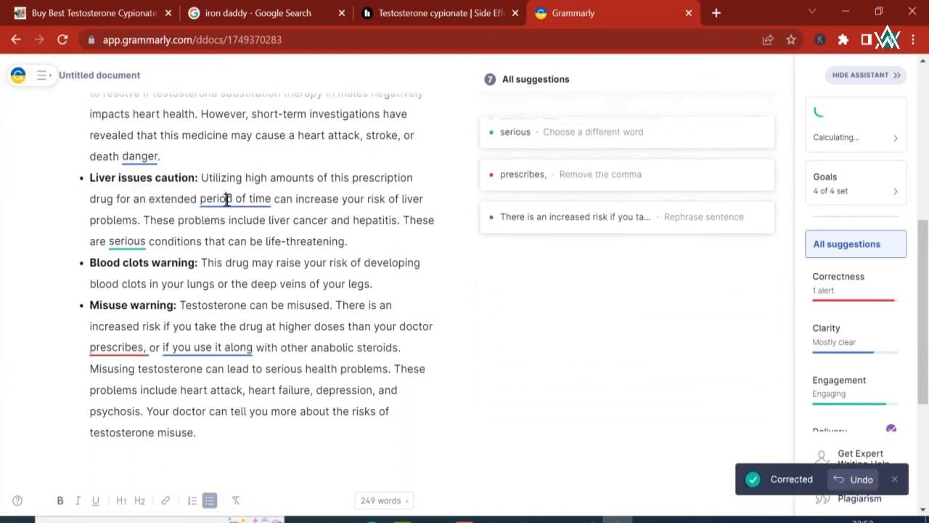
left_click(642, 204)
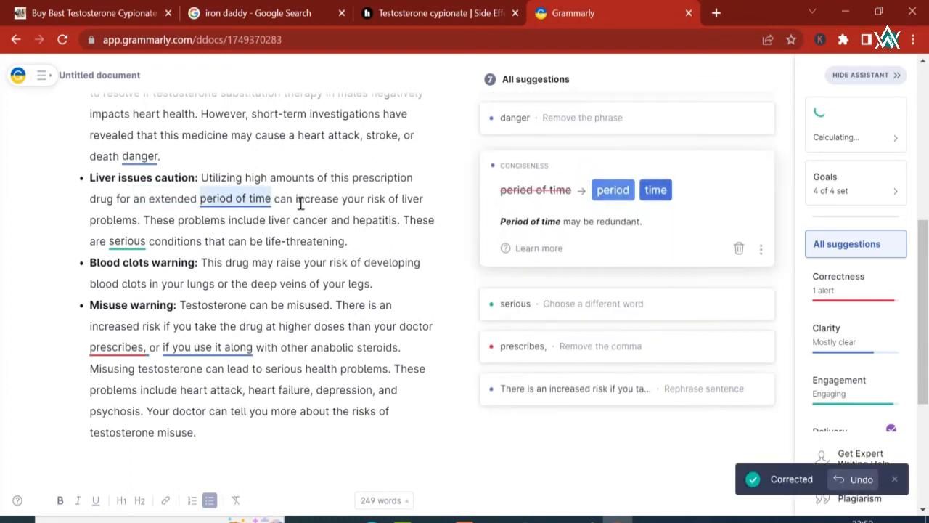
In the first liver sentence, replace "increase" with the synonym "grow" and "problems" with "troubles"
double_click(278, 200)
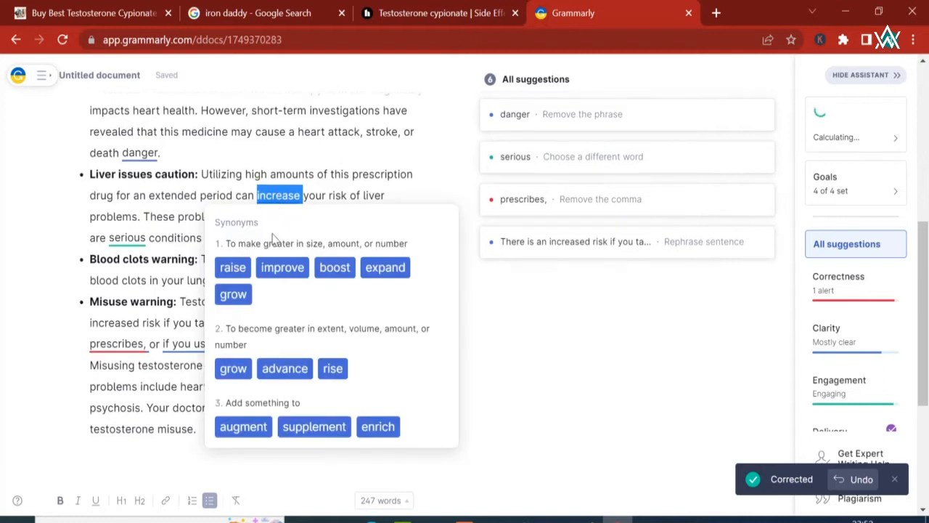
left_click(242, 299)
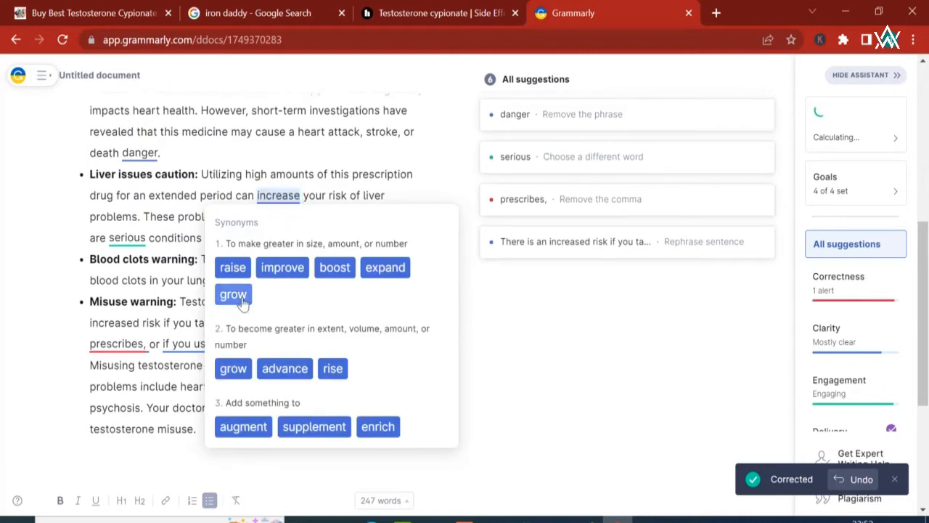
double_click(320, 196)
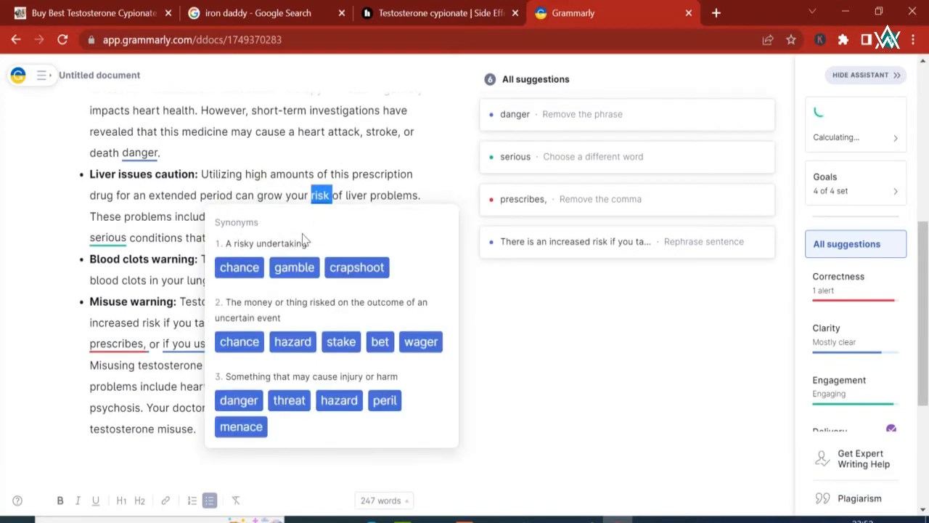
left_click(366, 199)
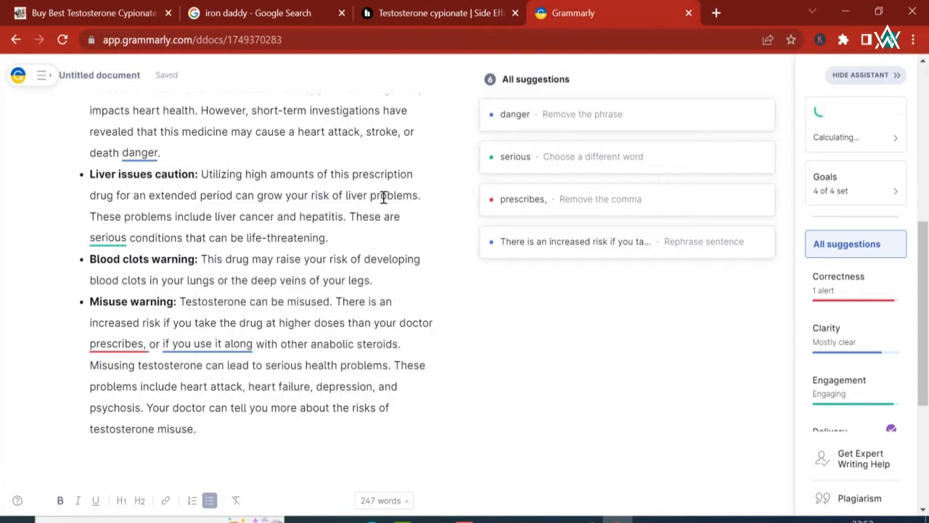
double_click(384, 196)
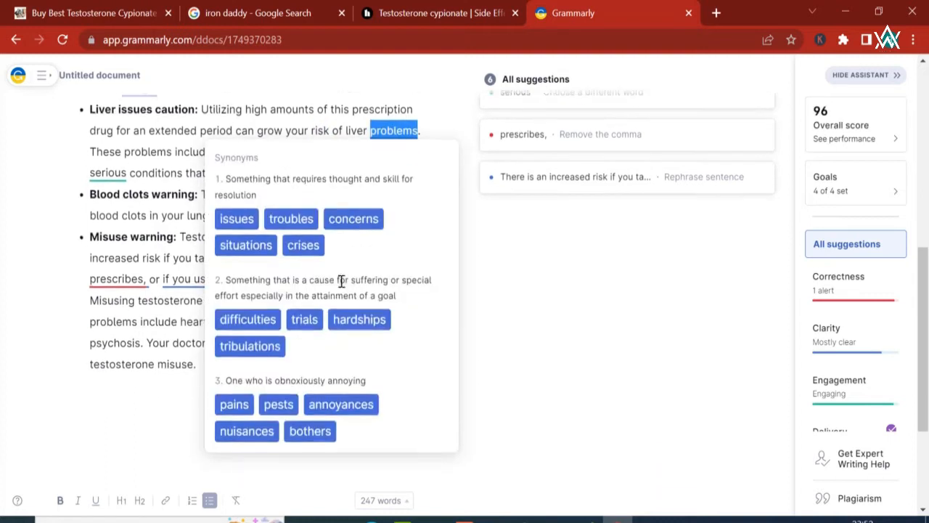
left_click(291, 220)
In the sentence about liver cancer and hepatitis, replace "problems" with the synonym "crises" and "include" with "comprise"
double_click(153, 152)
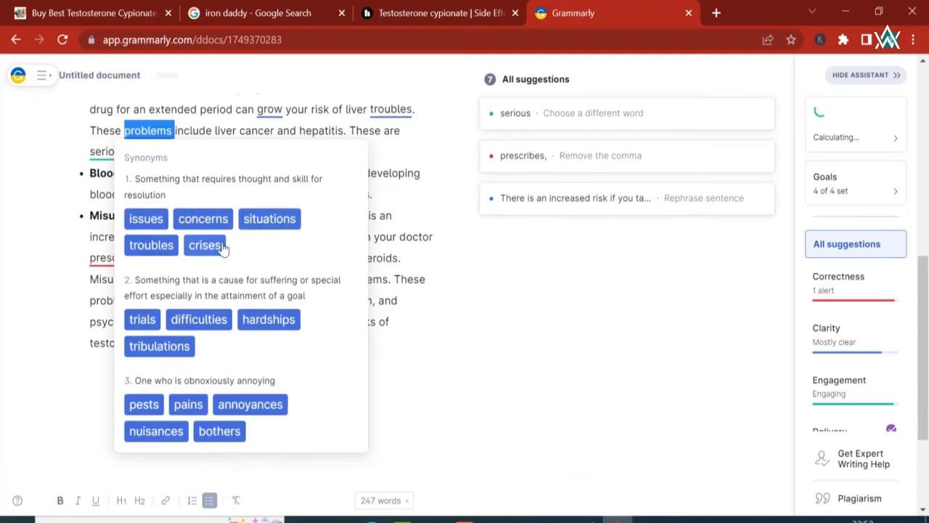
left_click(203, 245)
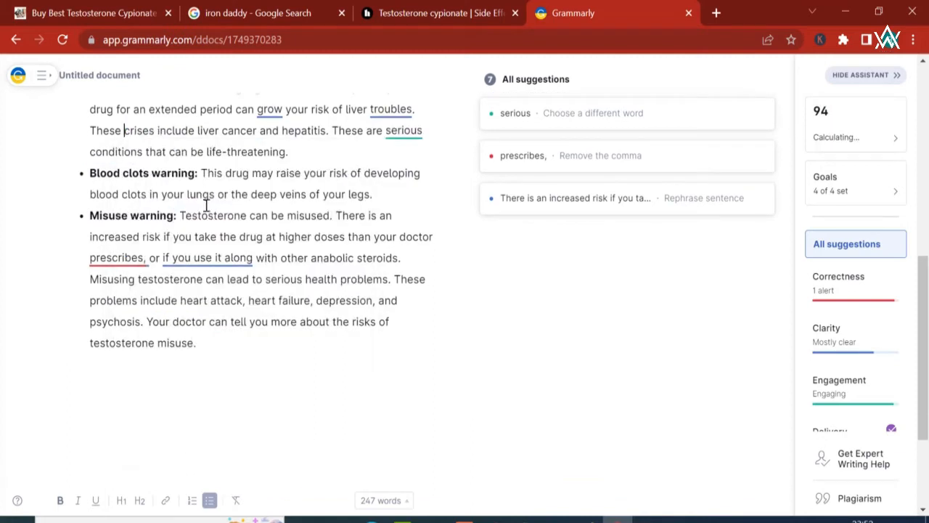
double_click(172, 131)
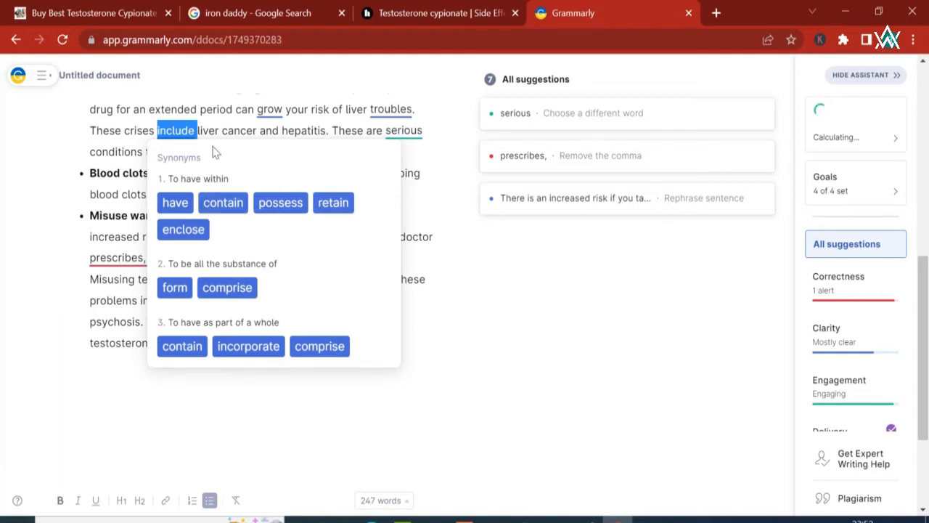
left_click(227, 288)
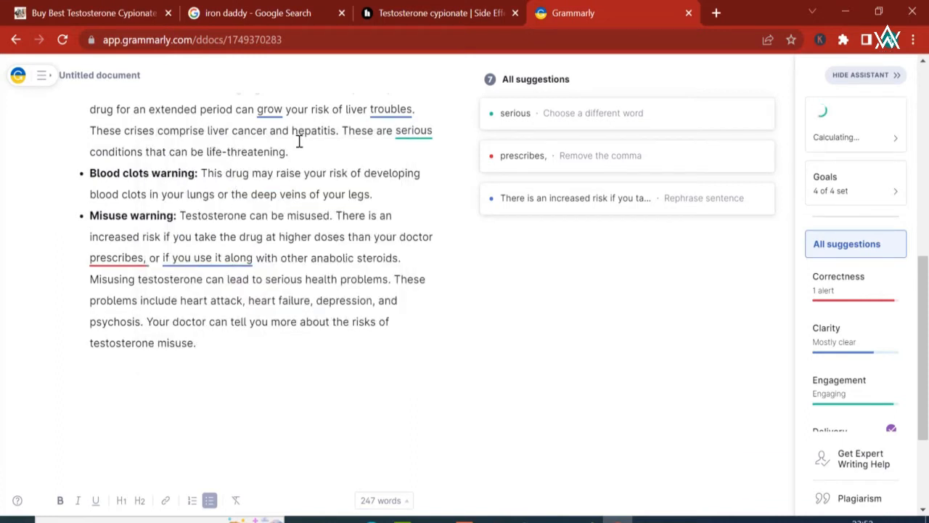
In the last liver sentence, accept "severe" for "serious" and replace "conditions" with the synonym "diseases"
left_click(423, 133)
left_click(579, 190)
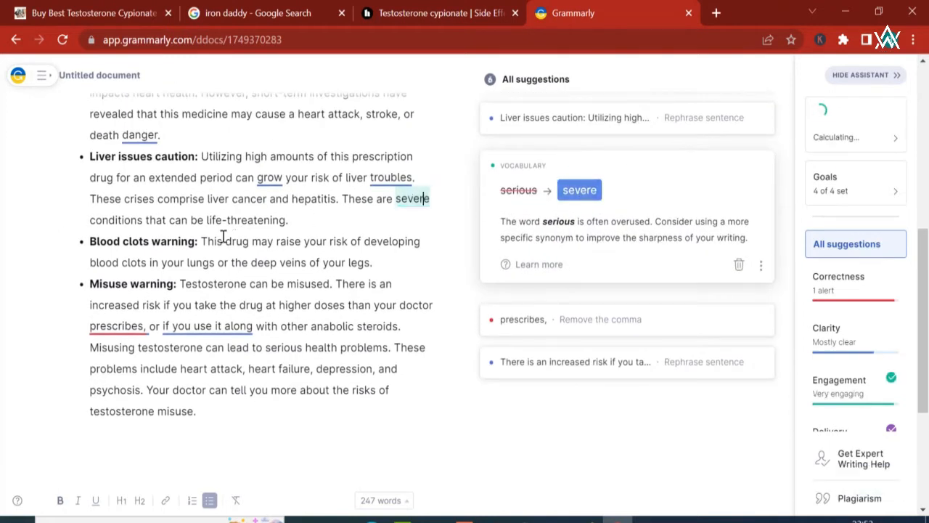
double_click(124, 220)
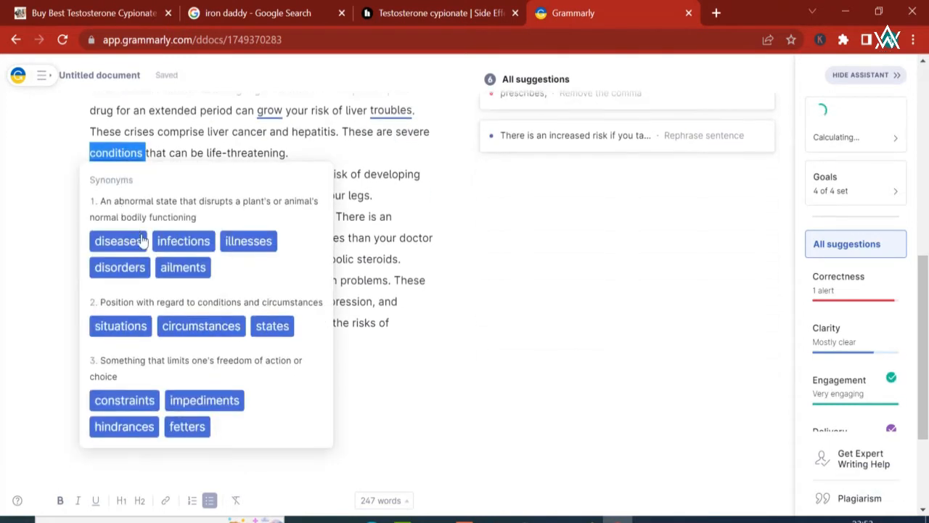
left_click(131, 242)
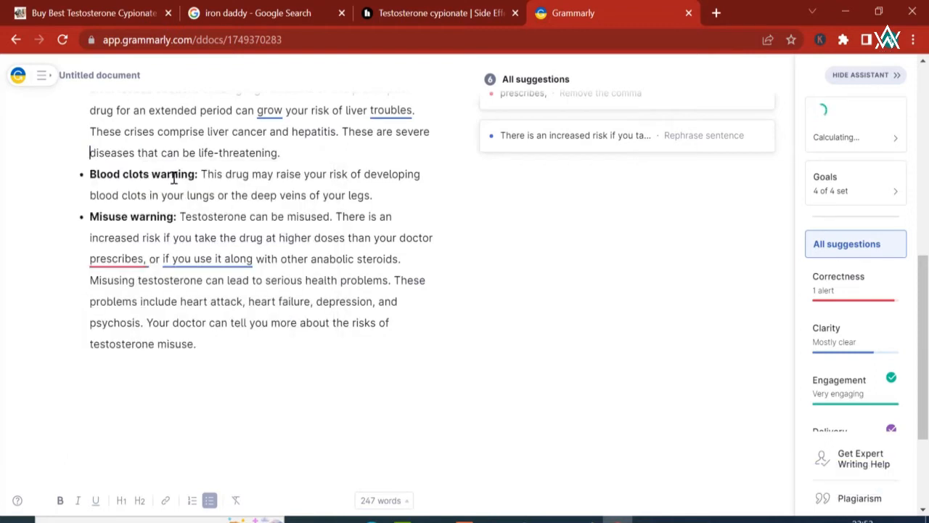
In the last liver sentence, change "life-threatening" to "life-endangering"
double_click(241, 154)
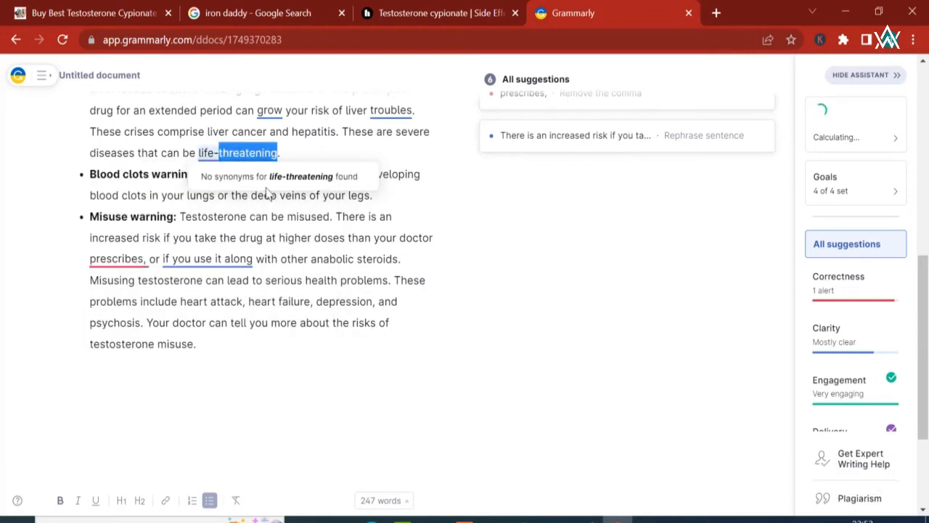
type("r a")
type("nger")
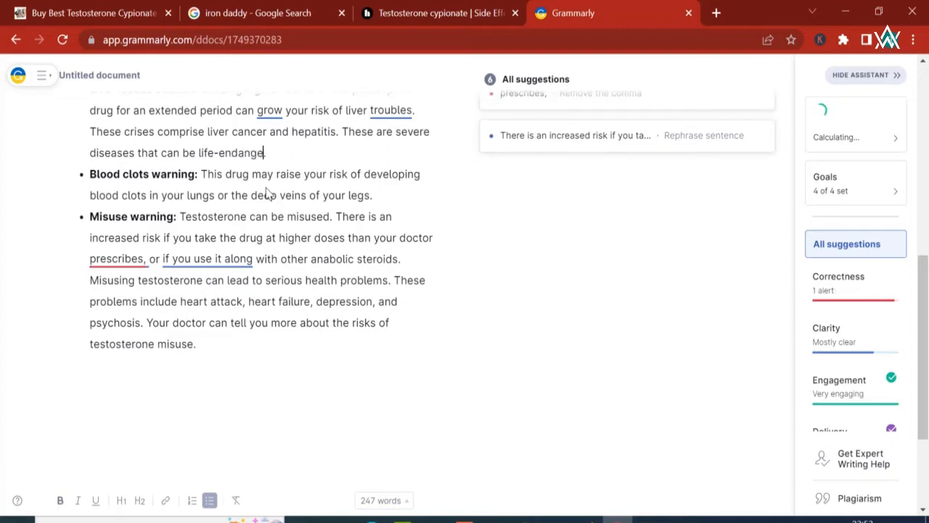
In the blood clots item, replace "warning" with the synonym "caution" and "drug" with "medicine"
double_click(166, 174)
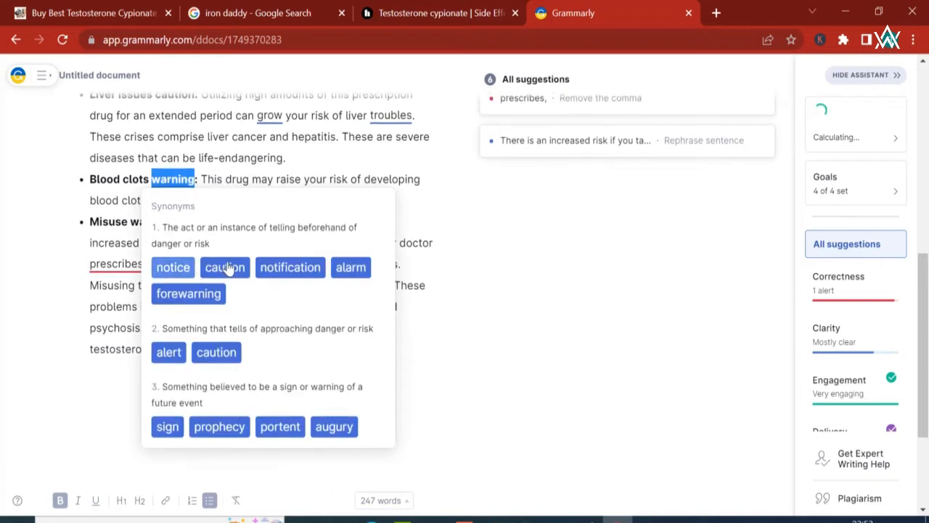
left_click(236, 269)
double_click(230, 182)
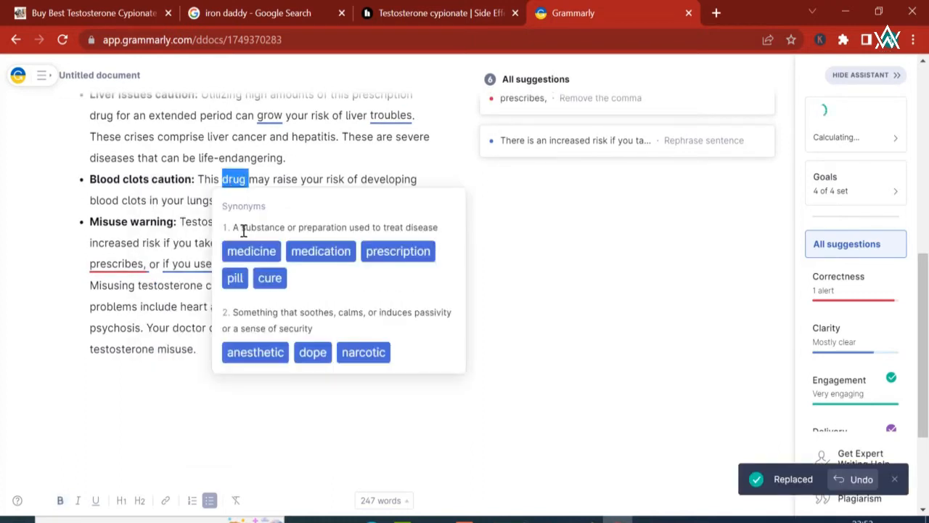
left_click(249, 247)
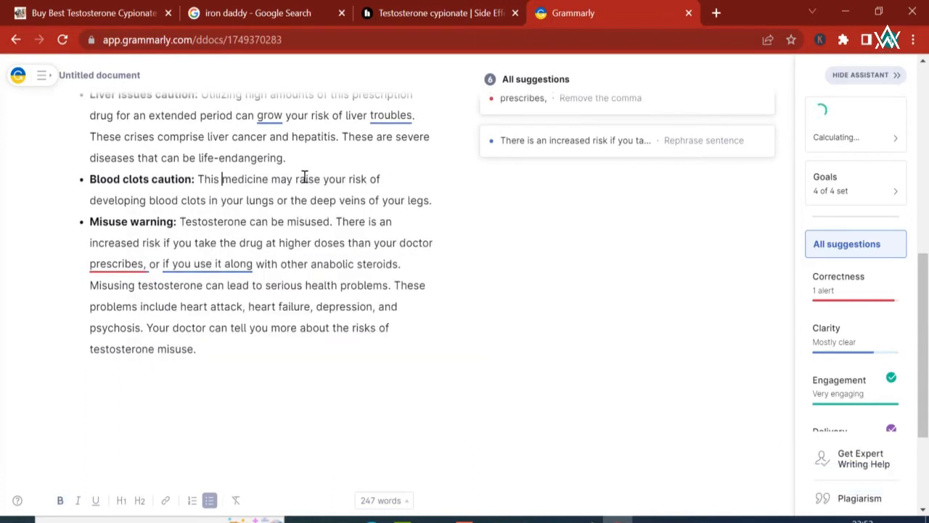
In the blood clots sentence, replace "raise" with the synonym "increase" and "developing" with "forming"
double_click(305, 178)
left_click(241, 251)
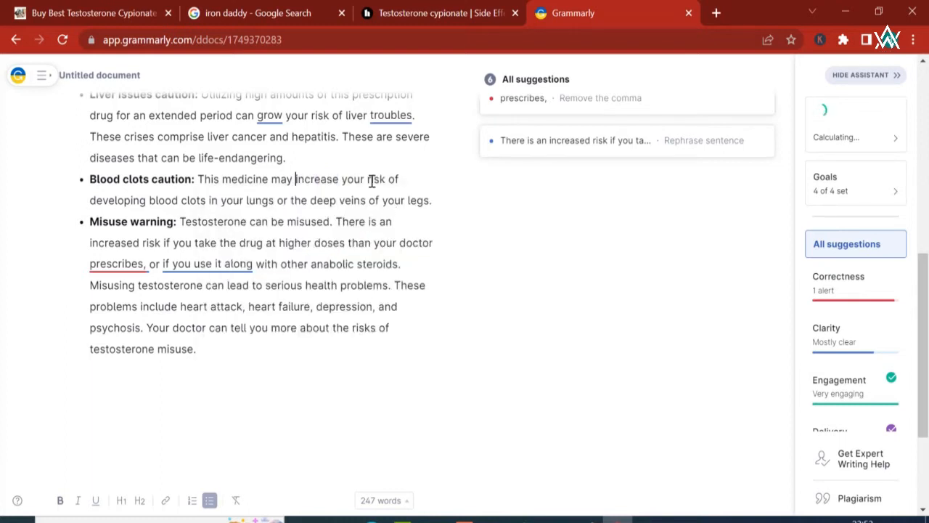
double_click(132, 200)
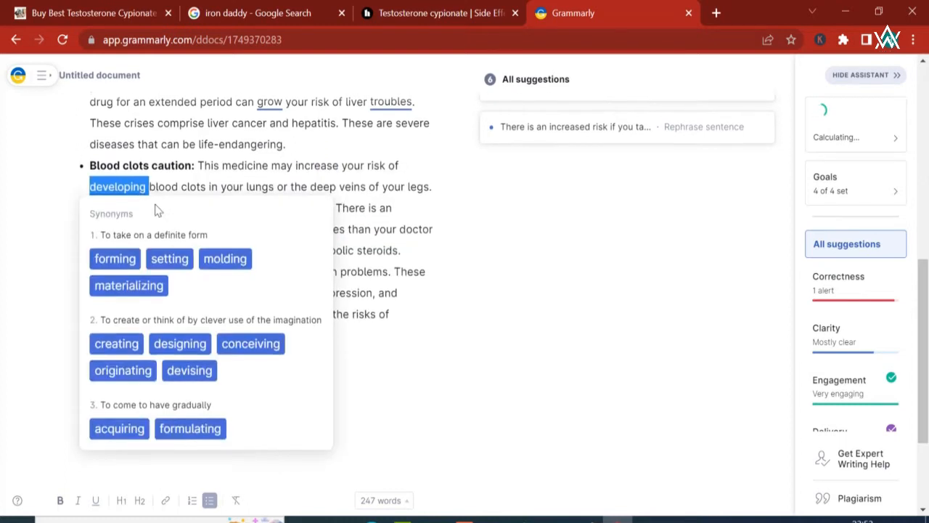
left_click(109, 258)
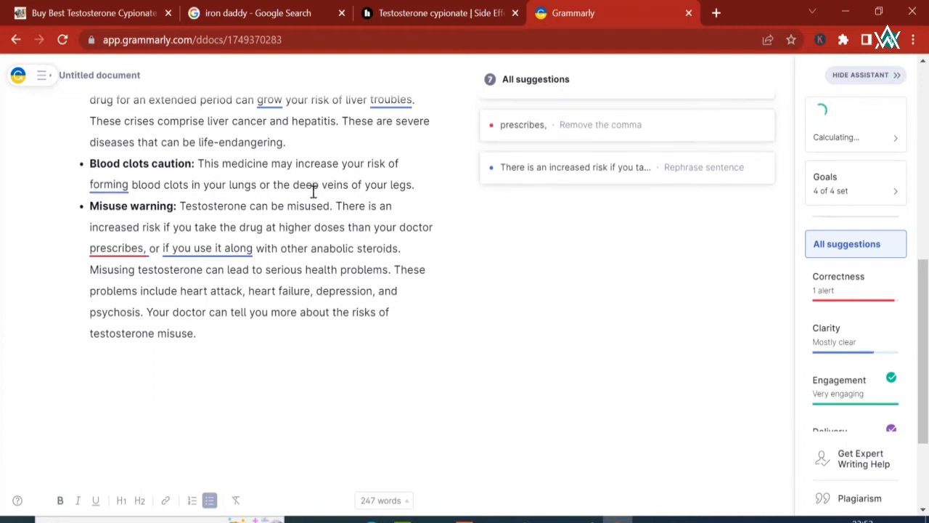
In the blood clots sentence, change "of your legs" to "in your legs" and delete "deep" before "veins"
double_click(356, 185)
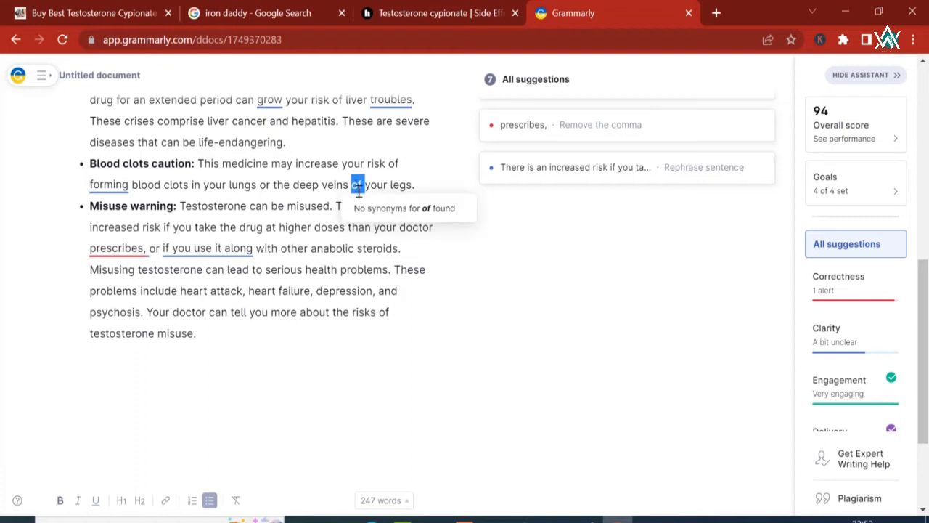
type("in")
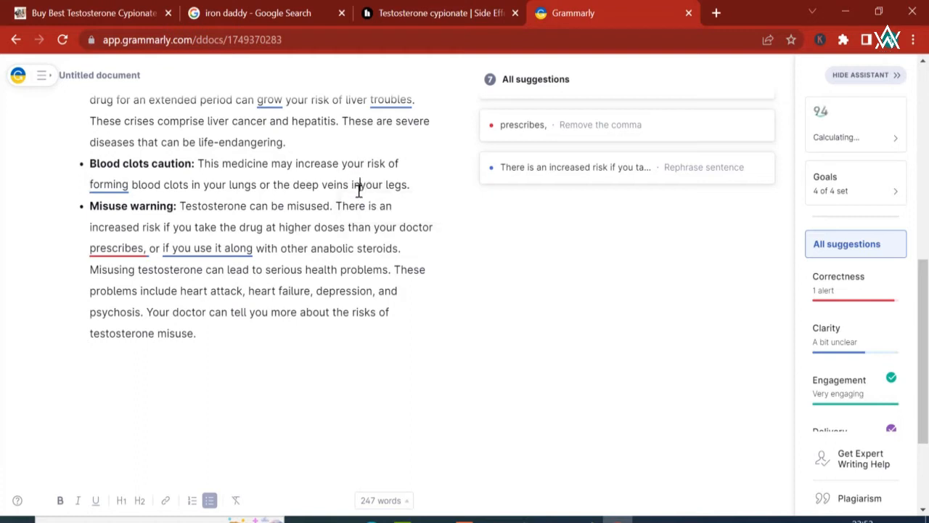
double_click(305, 186)
key("BackSpace")
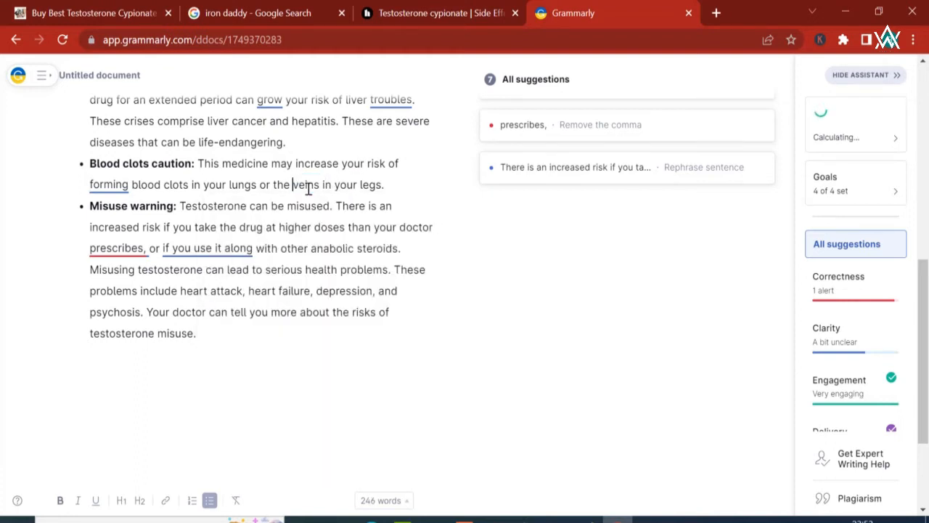
Look up synonyms for "veins" and accept the suggestion to remove "forming" from the blood clots sentence
double_click(309, 186)
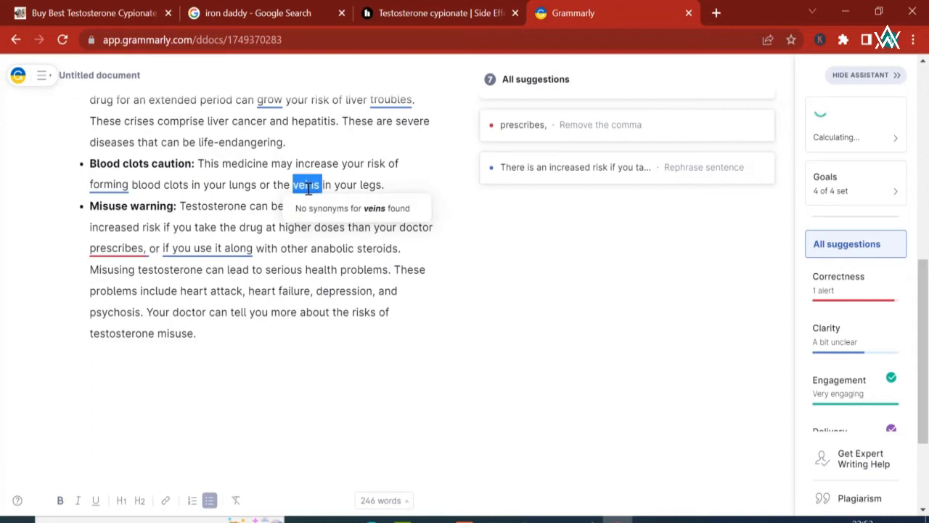
left_click(117, 187)
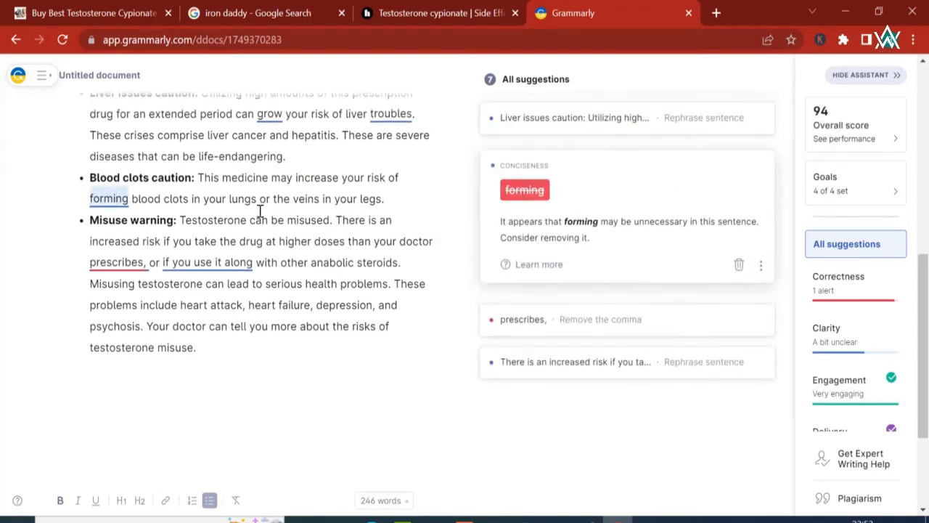
left_click(521, 191)
Reword the bold misuse heading as "Misusage notice" by replacing both of its words with synonyms
left_click(146, 220)
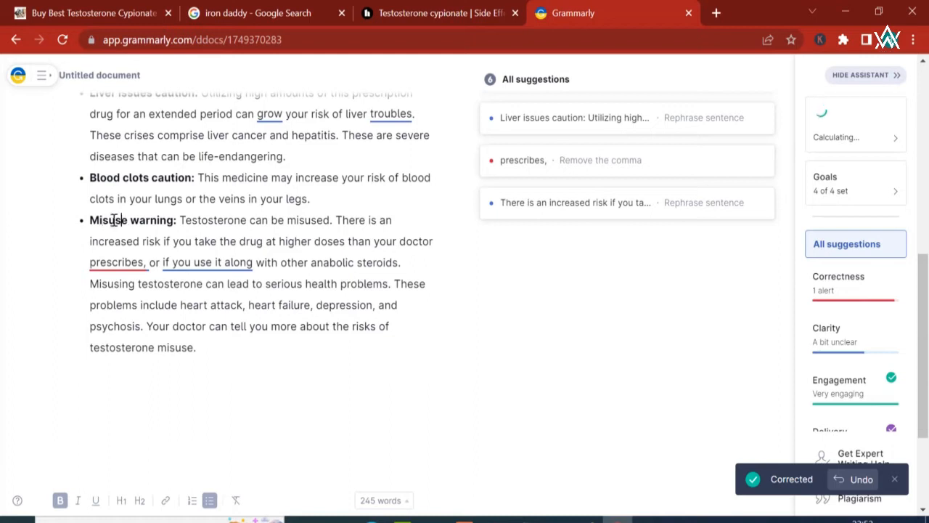
double_click(111, 220)
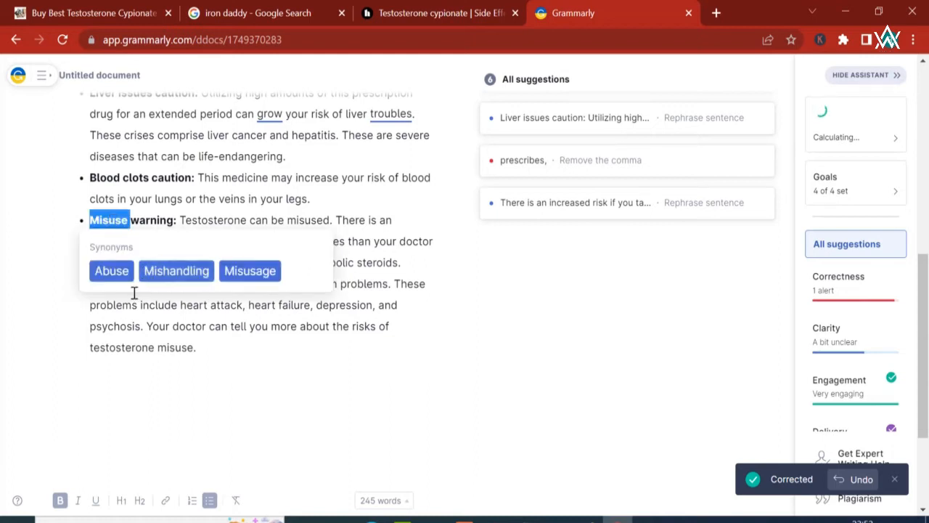
left_click(261, 284)
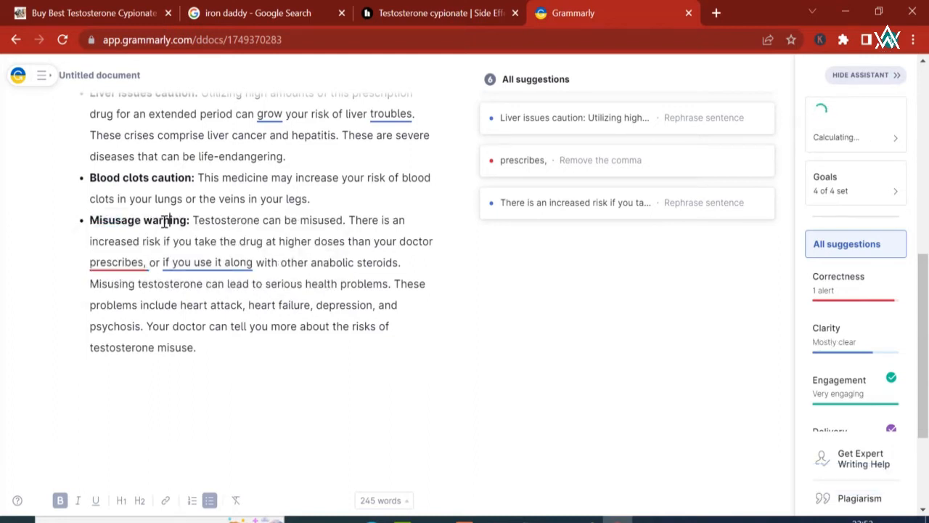
double_click(166, 220)
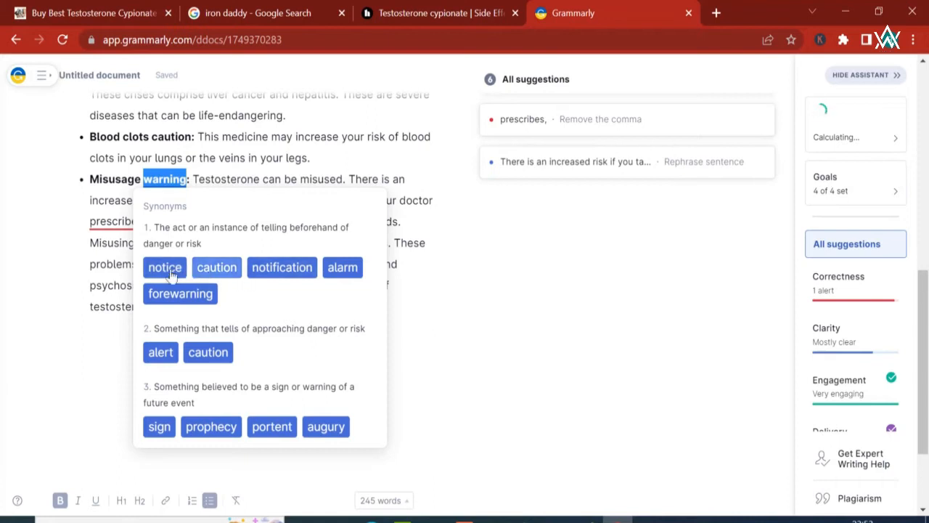
left_click(166, 268)
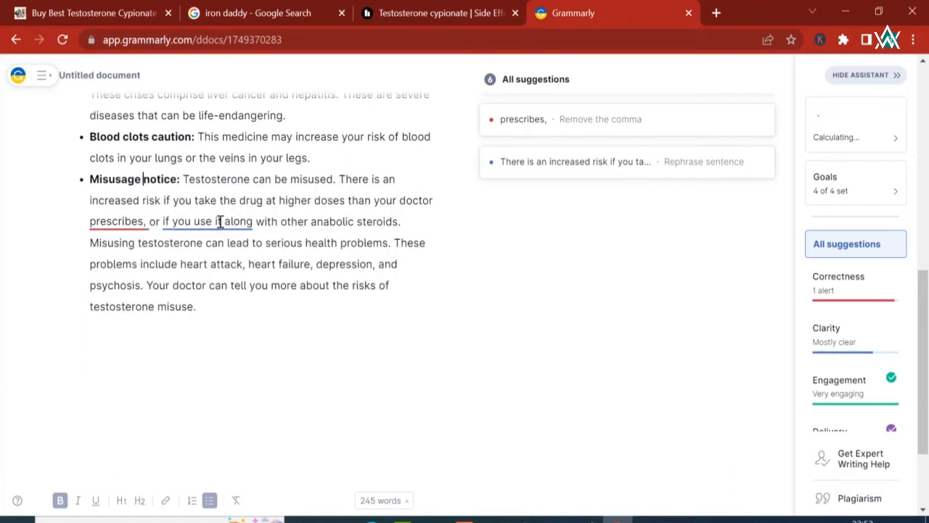
In the misusage item, replace "misused" with the synonym "misapplied" and "increased" before "risk" with "inflated"
double_click(320, 179)
left_click(246, 232)
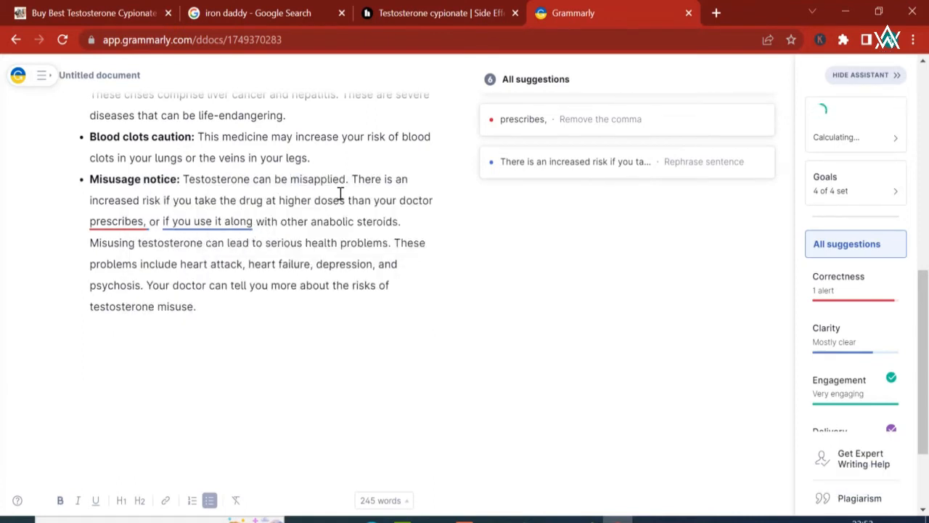
double_click(129, 200)
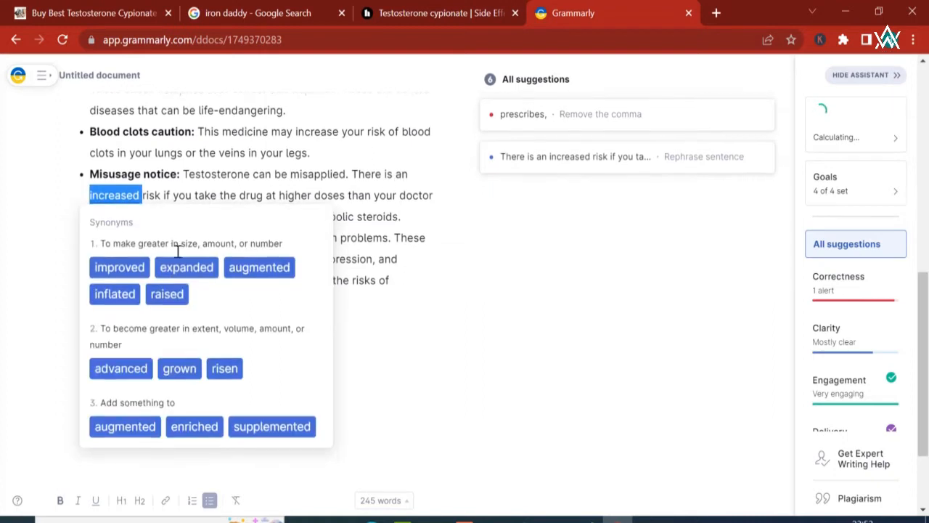
left_click(115, 294)
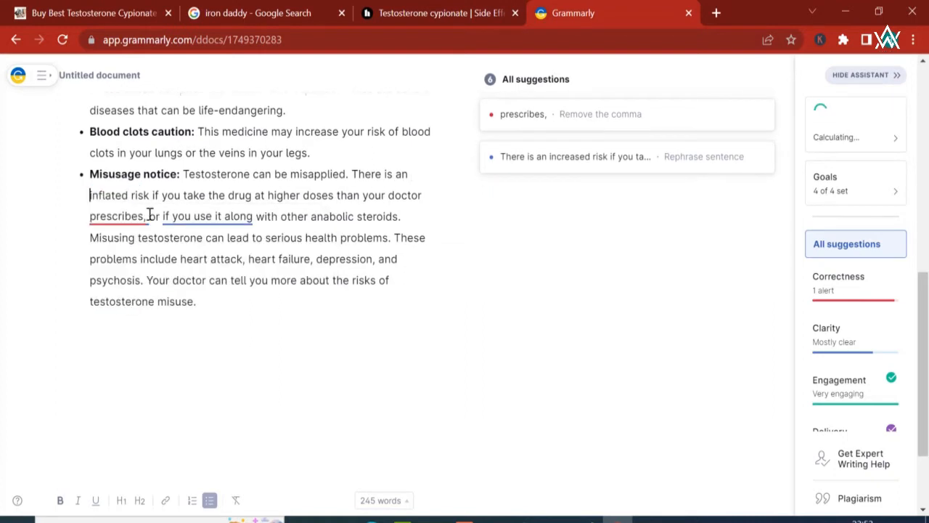
In the inflated risk sentence, replace "drug" with the synonym "medicine" and "higher" with "more increased"
double_click(240, 196)
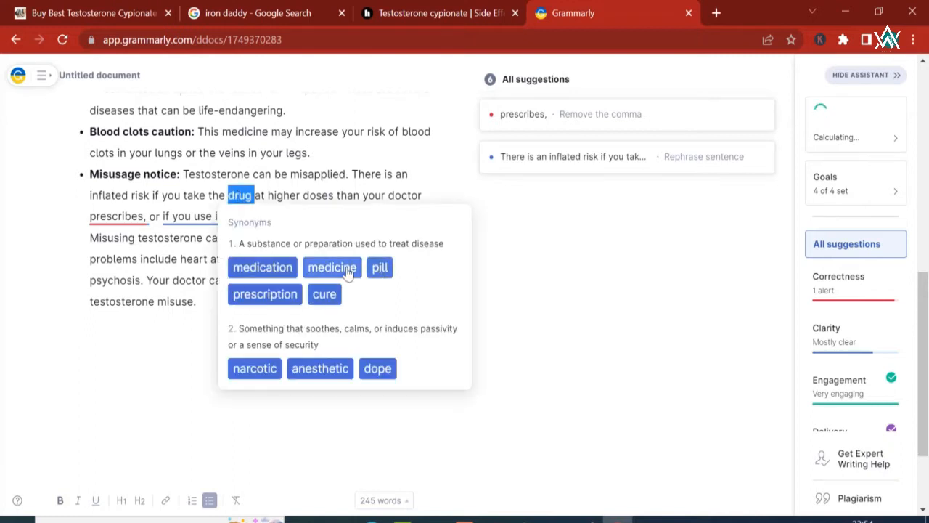
left_click(343, 271)
double_click(298, 195)
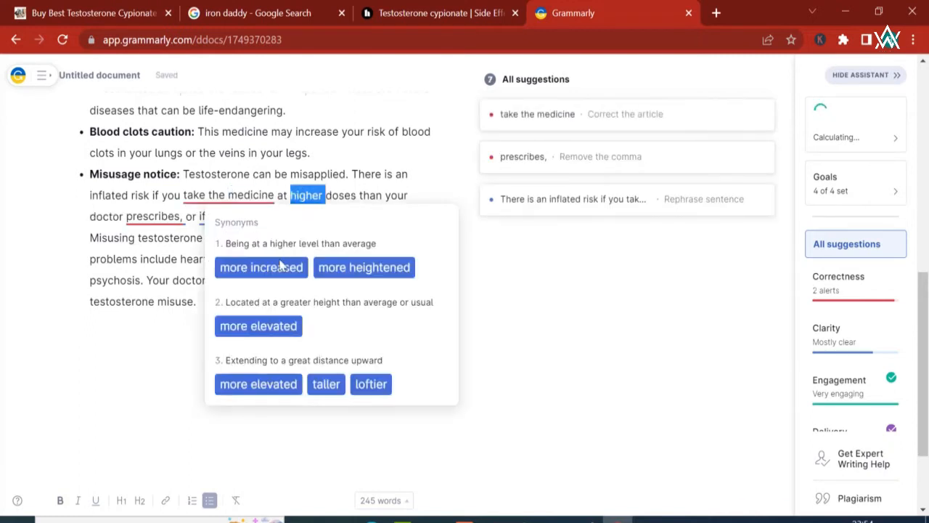
left_click(261, 267)
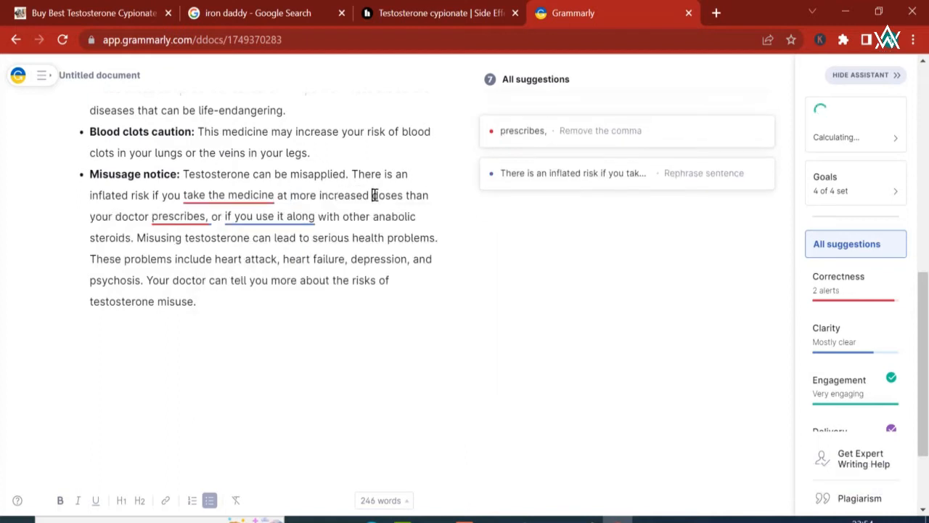
In the inflated risk sentence, replace "doses" with the synonym "quantities" and "doctor" with "physician"
double_click(387, 196)
left_click(303, 248)
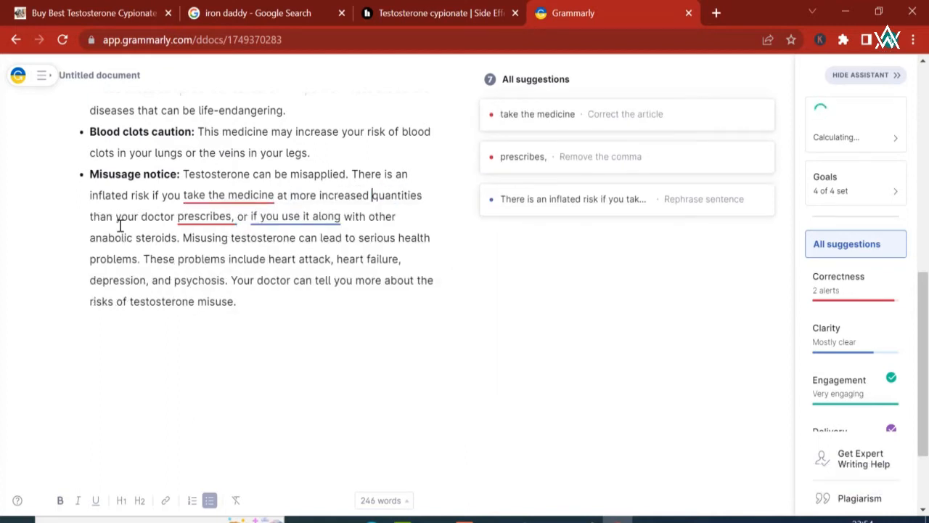
double_click(155, 215)
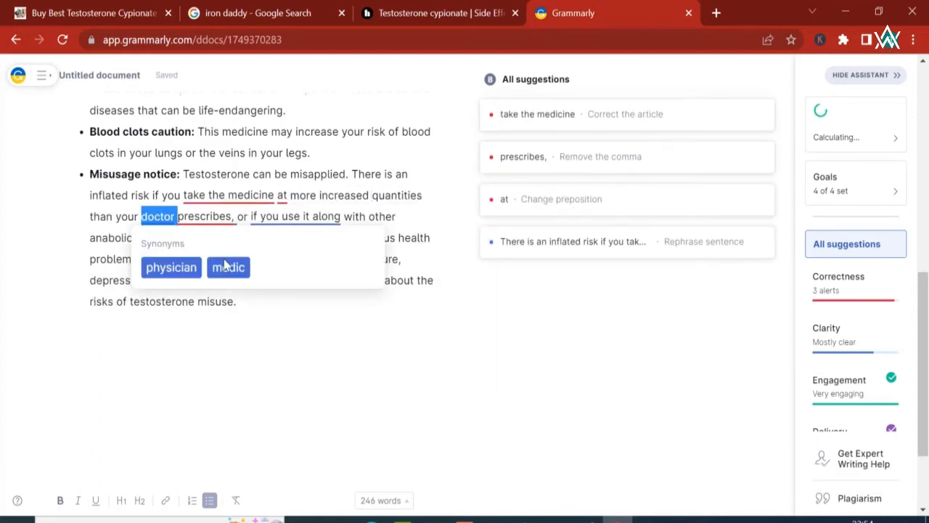
left_click(186, 276)
Accept the removal of the comma after "prescribes" and replace that word with the synonym "defines"
left_click(193, 216)
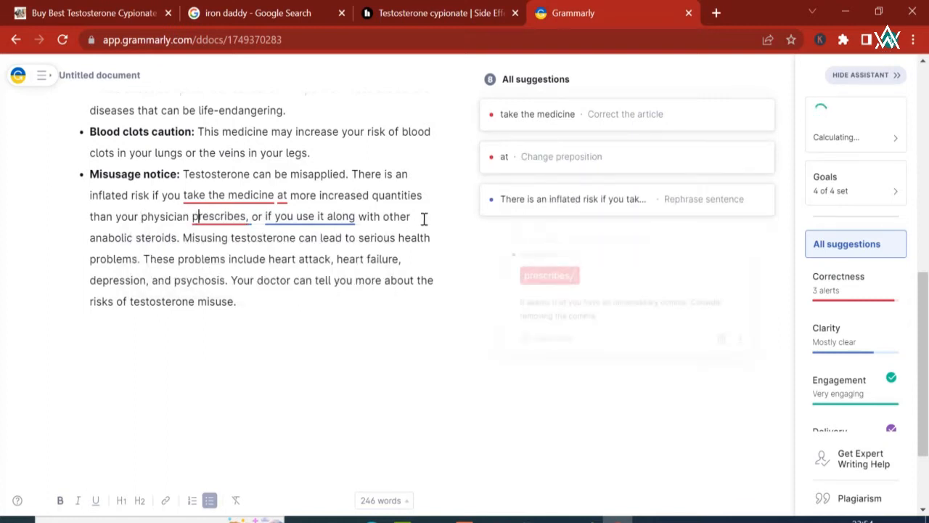
left_click(546, 212)
double_click(216, 217)
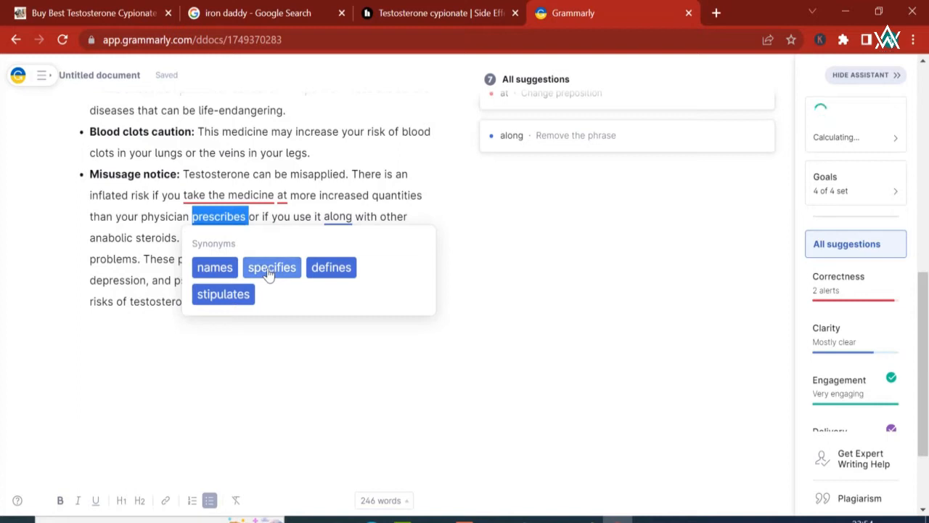
left_click(344, 268)
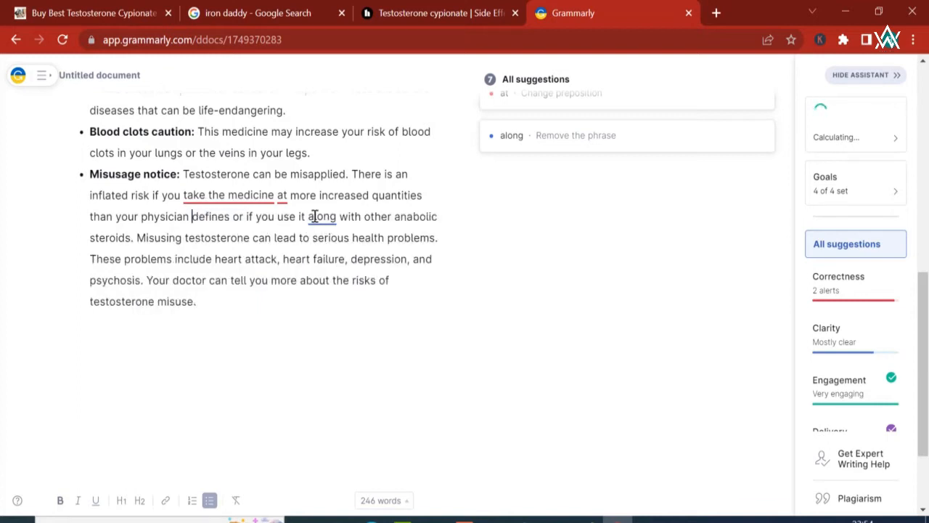
Accept the suggestion to remove "along" before "with other anabolic steroids" and check the suggestion on "if you"
left_click(325, 218)
left_click(520, 209)
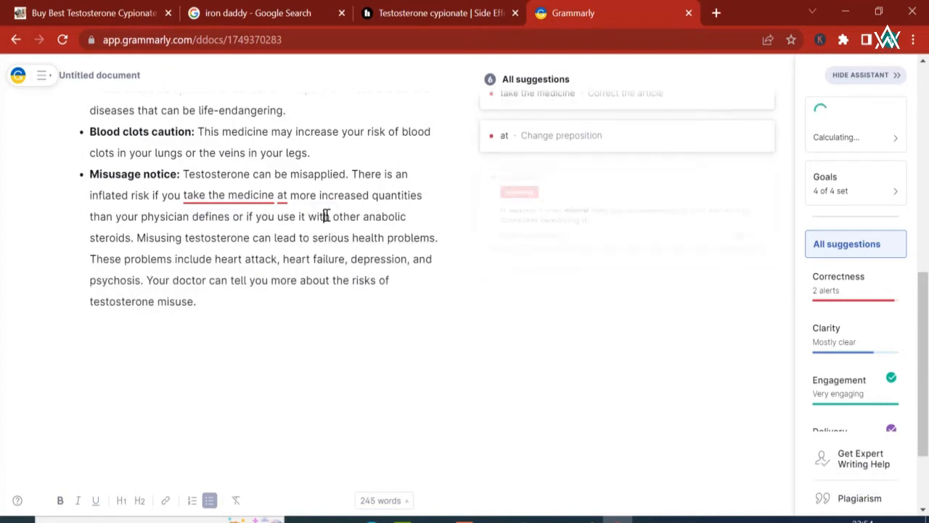
left_click(274, 218)
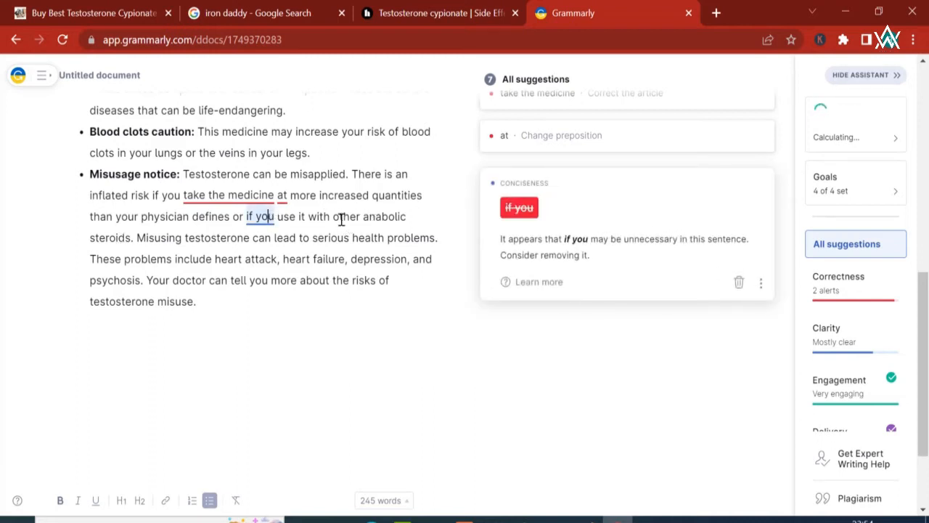
In the sentence on serious health problems, replace "Misusing" with the synonym "Misapplying" and change "lead to" to "cause"
double_click(166, 238)
left_click(178, 289)
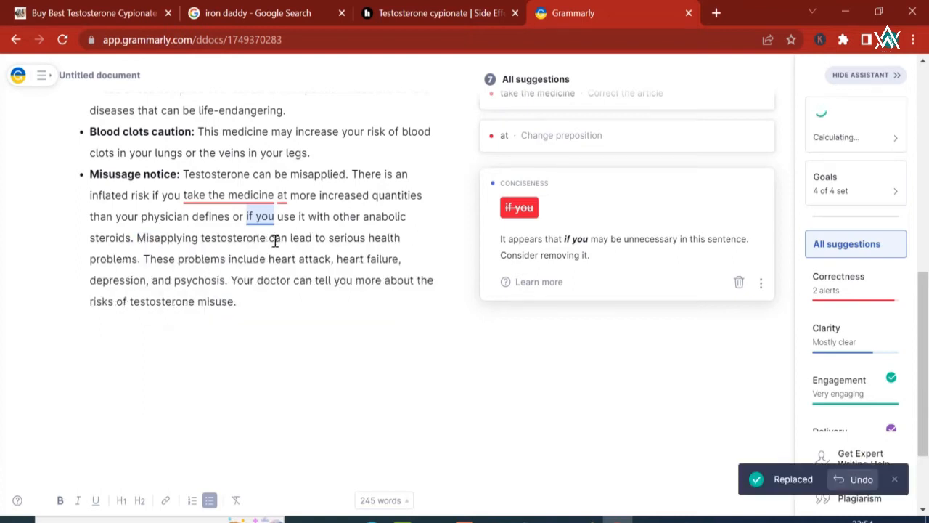
double_click(302, 238)
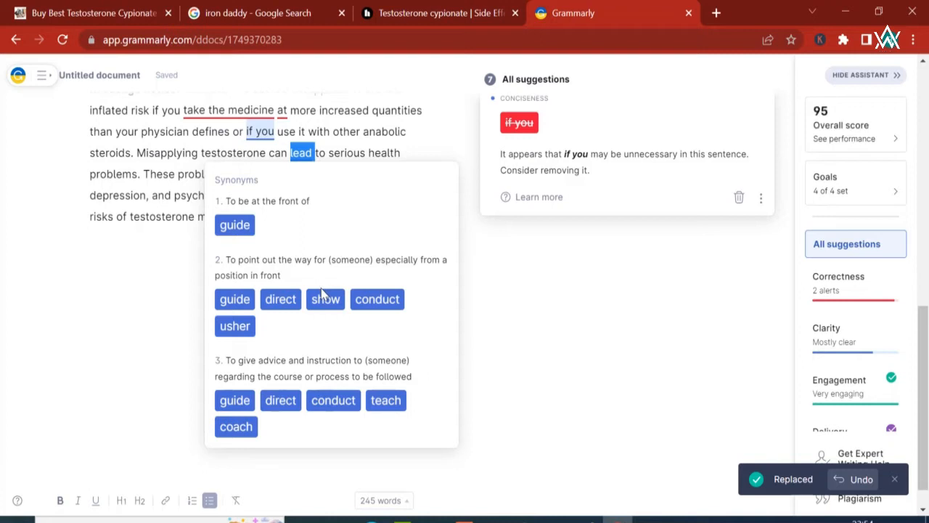
type("cause")
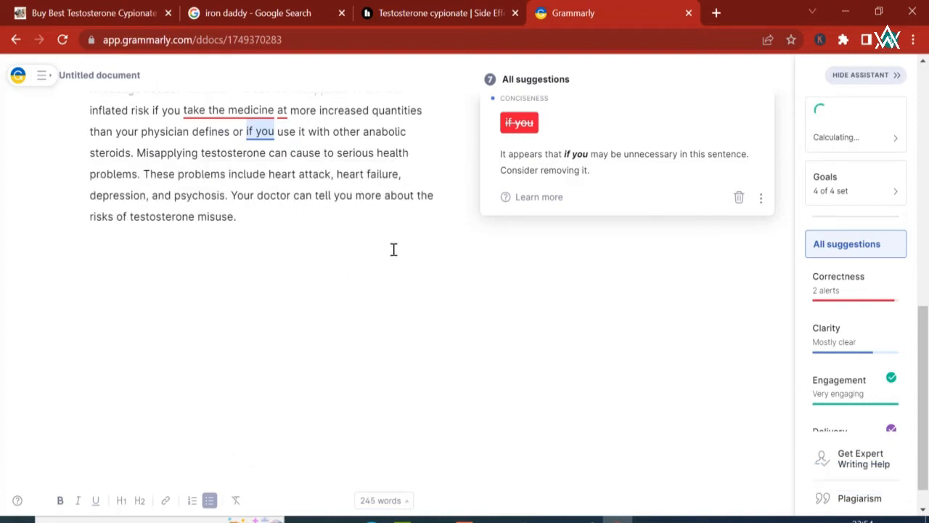
double_click(326, 153)
key("BackSpace")
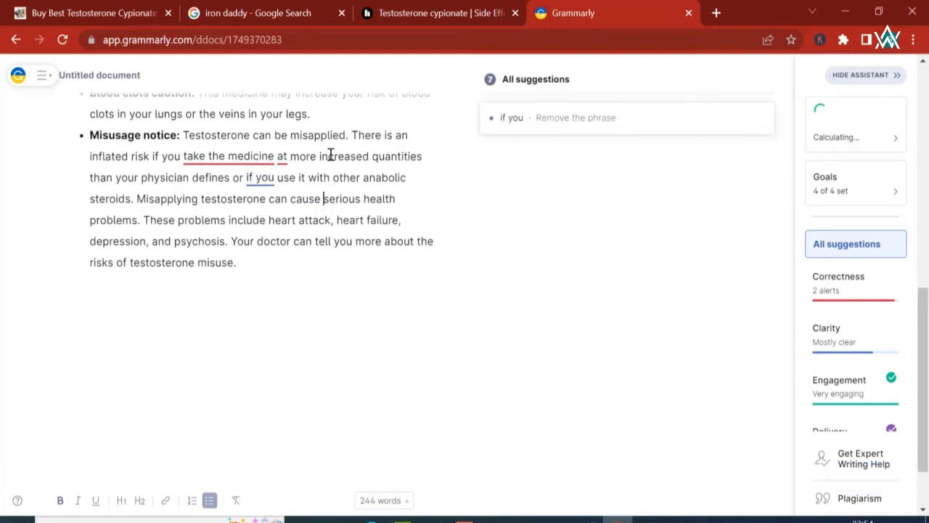
In the health problems sentences, replace both occurrences of "problems" with the synonym "issues" and "include" with "comprise"
double_click(116, 221)
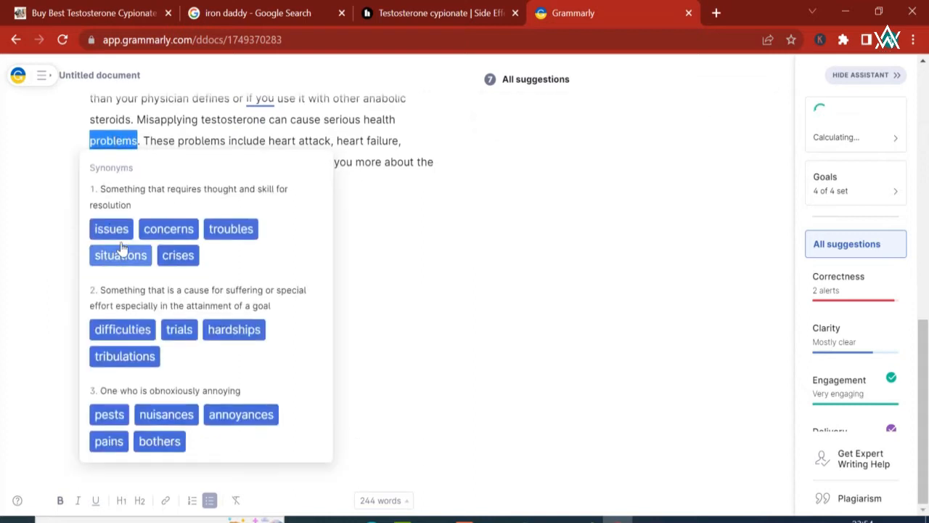
left_click(110, 228)
double_click(163, 145)
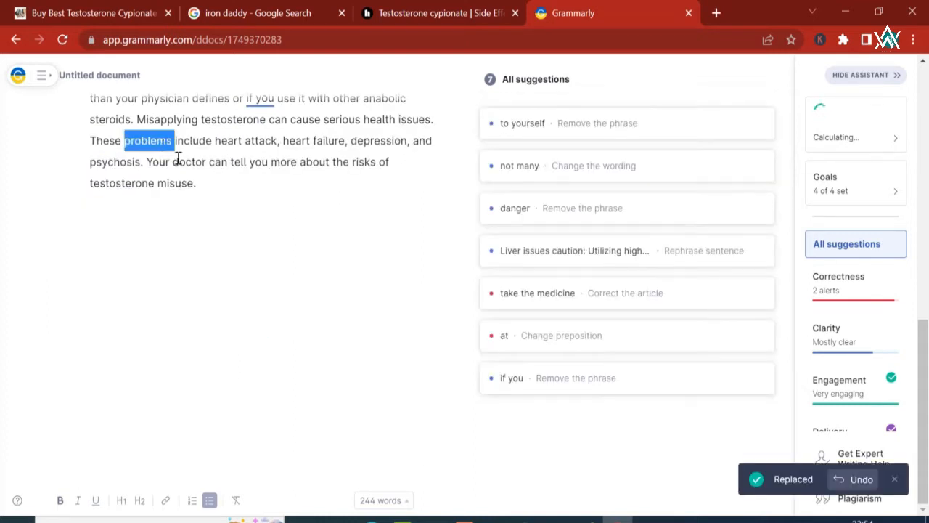
left_click(145, 228)
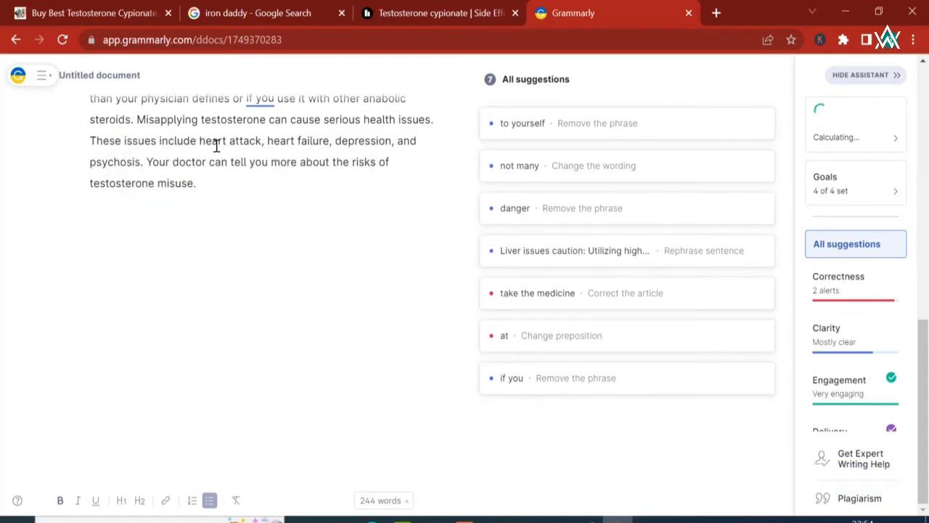
double_click(185, 145)
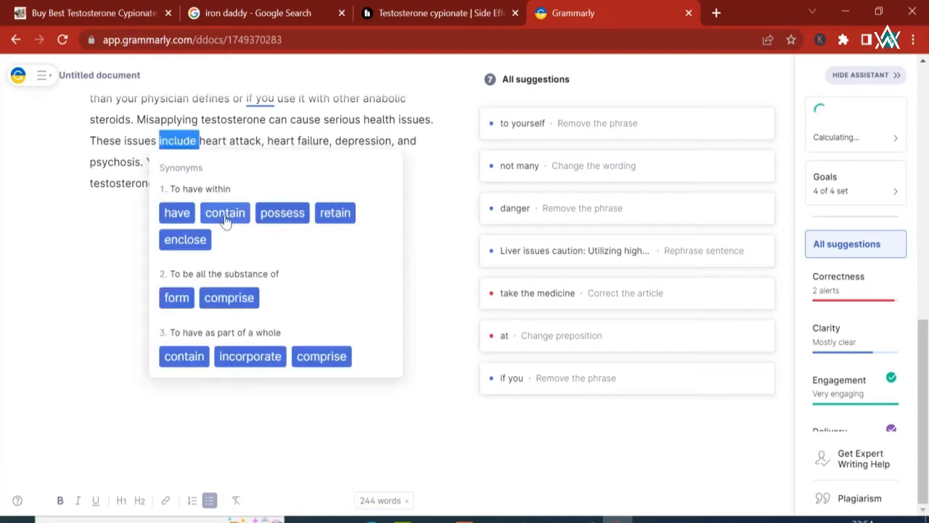
left_click(229, 298)
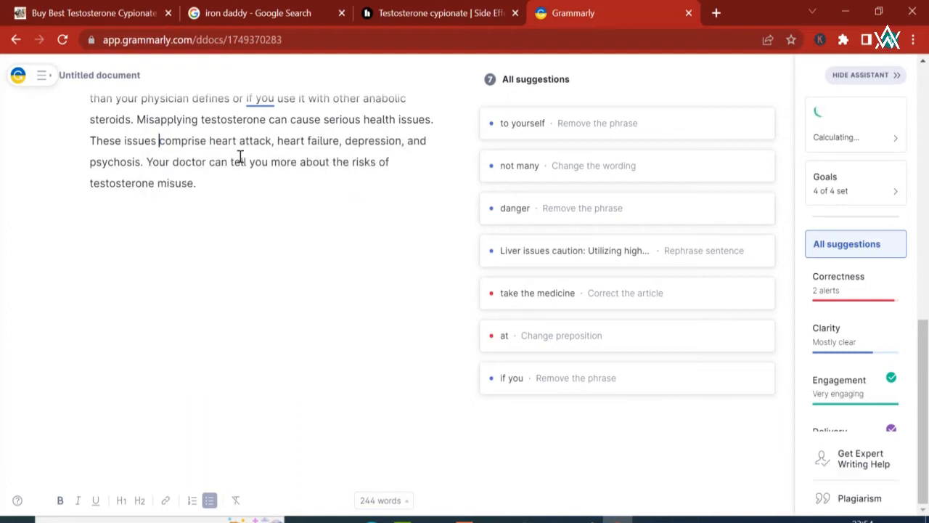
Delete "heart failure" from the list of health issues in the misusage notice
double_click(328, 140)
key("BackSpace")
key("BackSpace")
key("BackSpace")
key("BackSpace")
key("BackSpace")
key("BackSpace")
key("BackSpace")
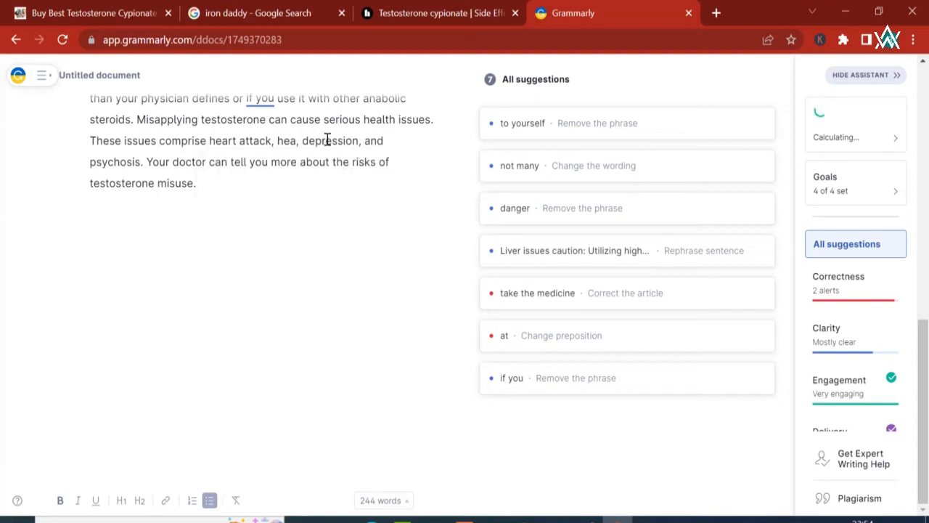
key("BackSpace")
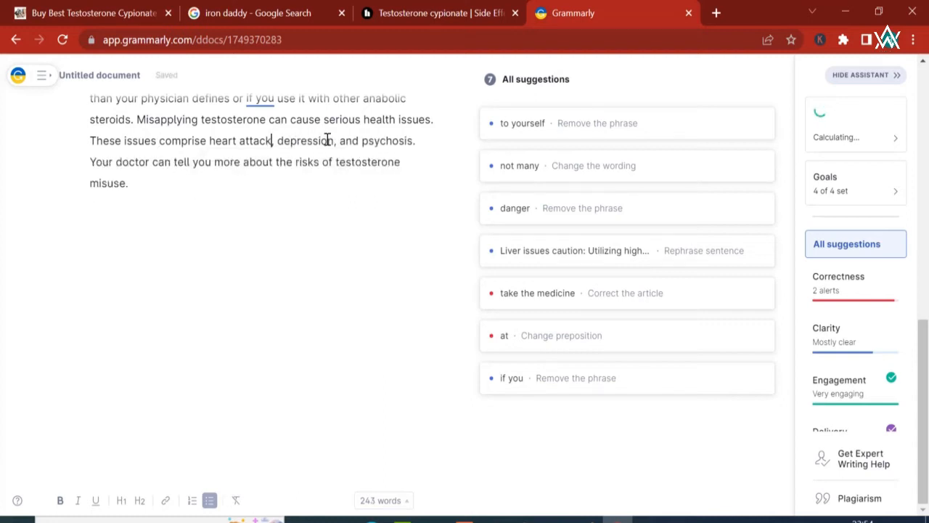
Delete "and psychosis" from the end of the health issues list and check the original Healthline passage
double_click(380, 141)
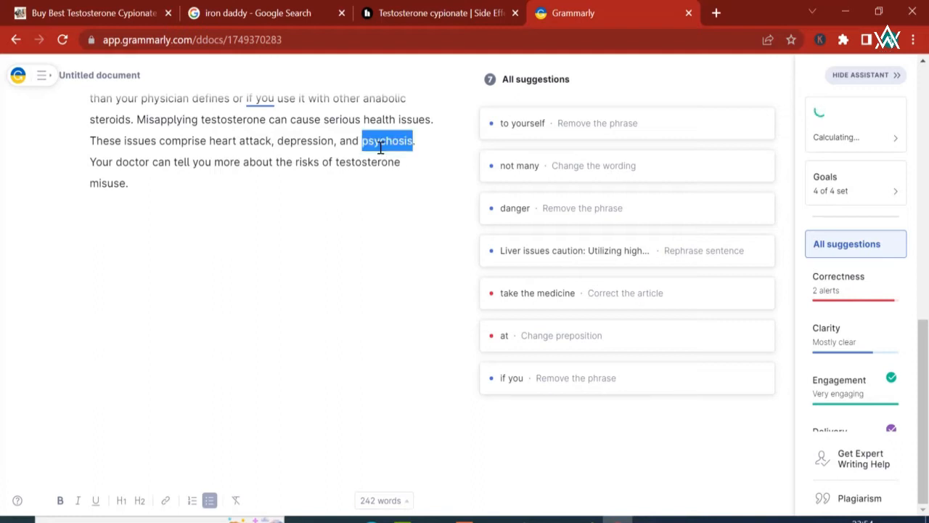
key("BackSpace")
key("BackSpace")
key("BackSpace")
key("BackSpace")
key("BackSpace")
key("BackSpace")
key("BackSpace")
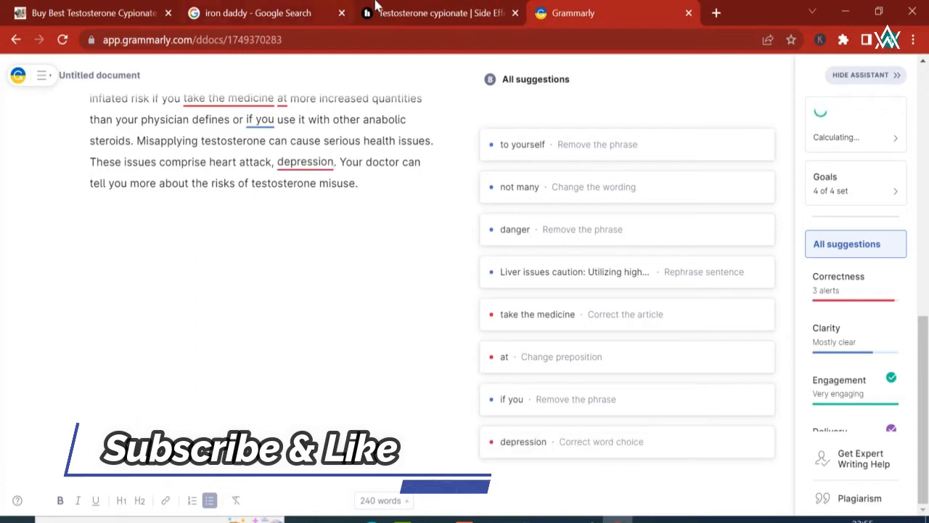
left_click(442, 8)
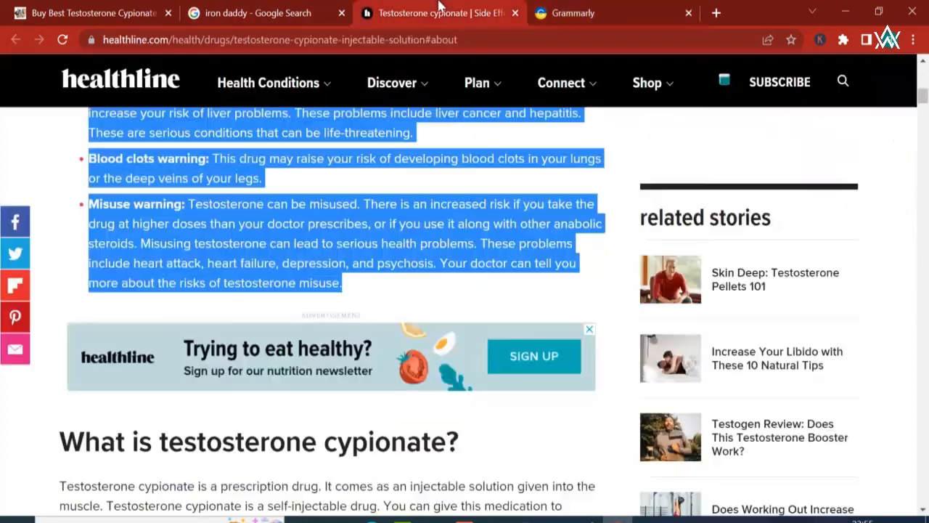
left_click(610, 9)
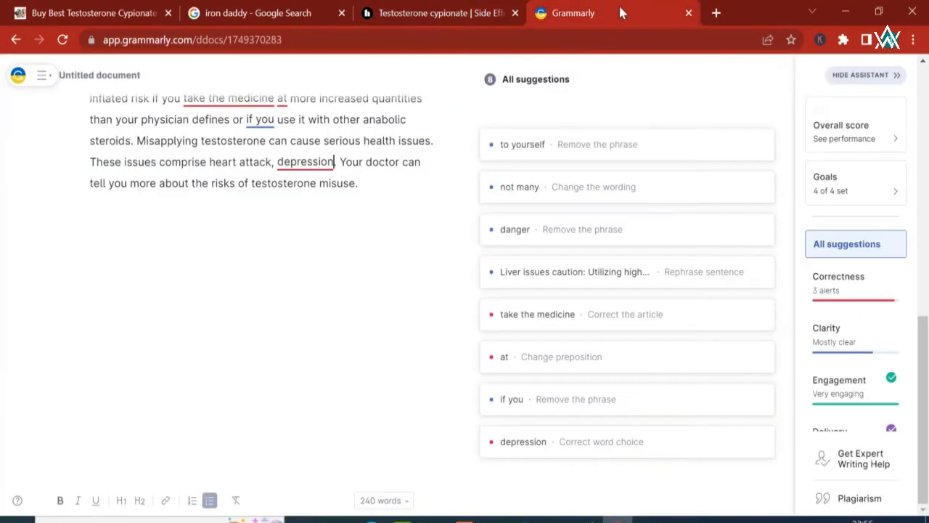
In the last sentence of the misusage notice, replace "doctor" with the synonym "medic" and "tell" with "inform"
double_click(385, 162)
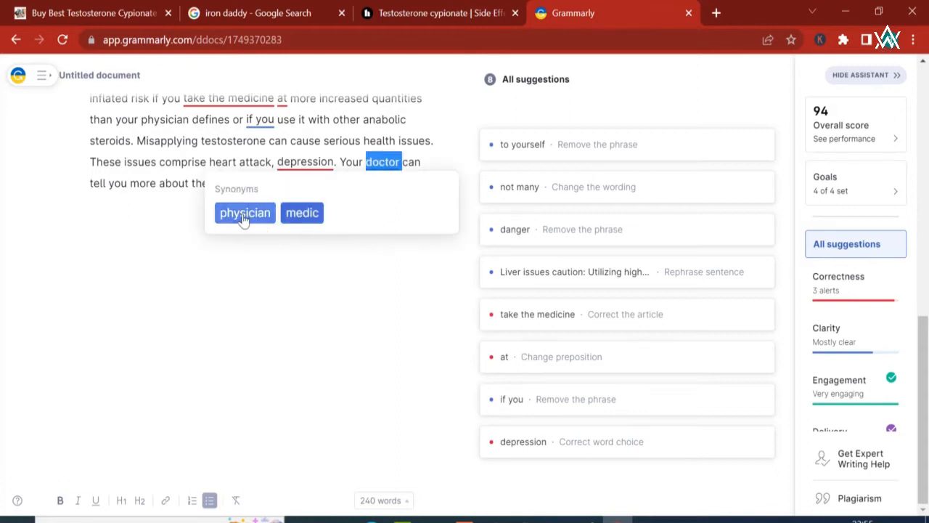
left_click(297, 215)
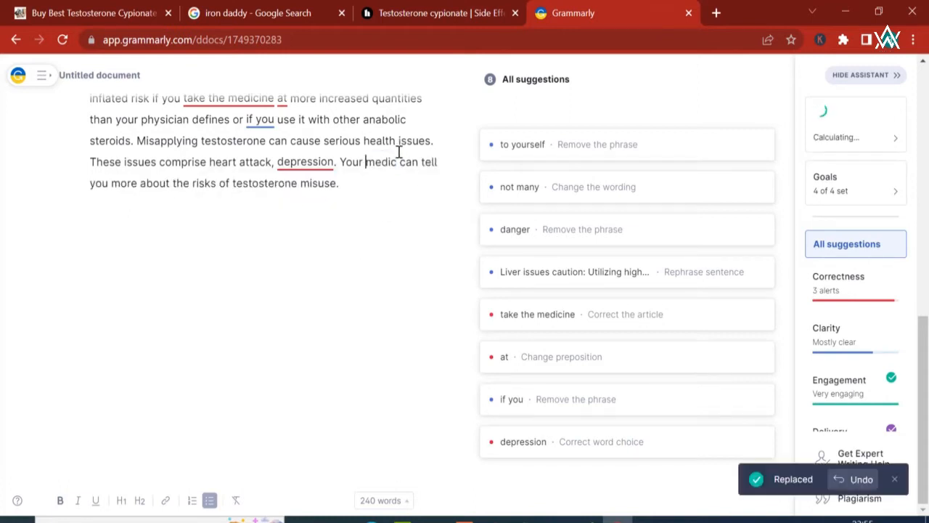
double_click(428, 161)
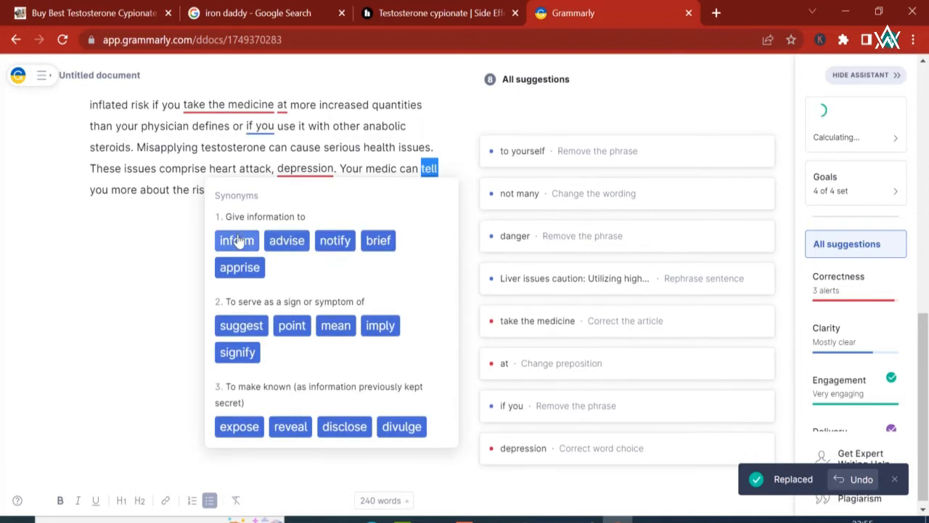
left_click(232, 240)
Insert the word "health" before "risks" in the last sentence of the misusage notice
left_click(227, 190)
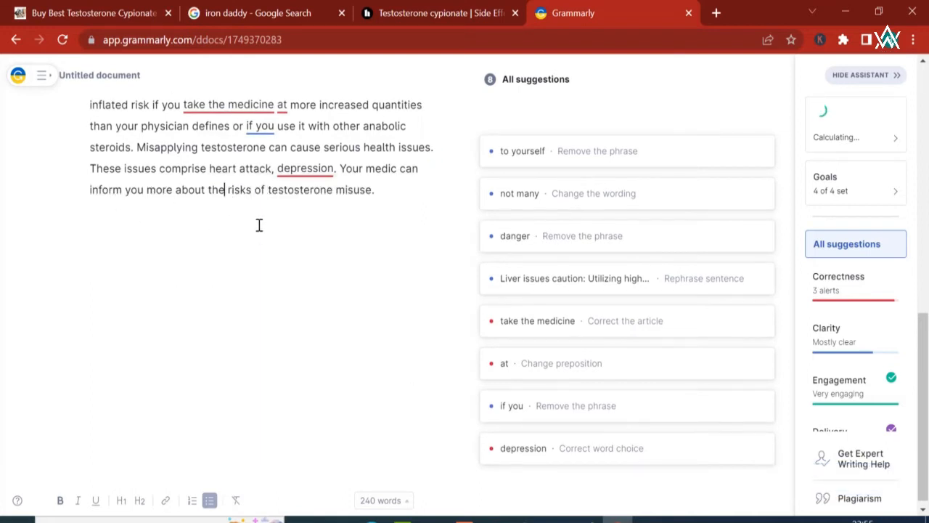
type("nhea")
key("BackSpace")
key("BackSpace")
key("BackSpace")
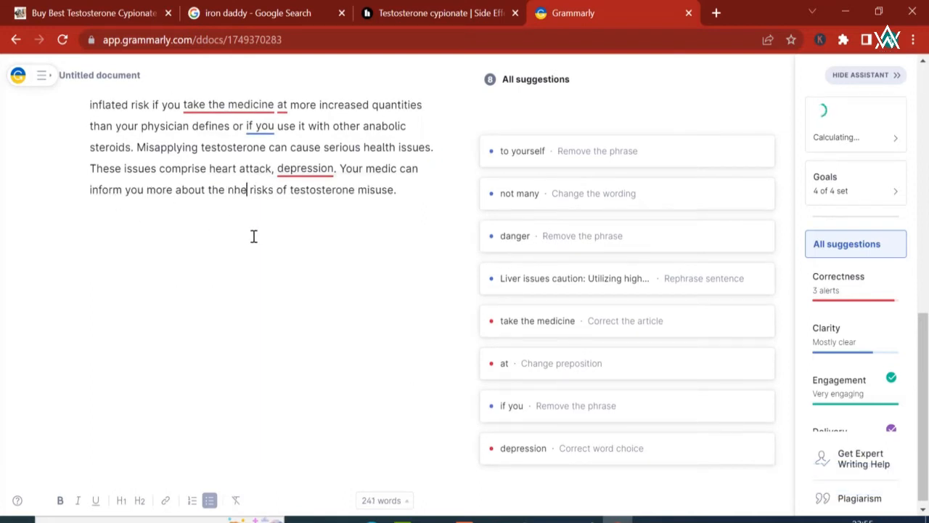
key("BackSpace")
type("health")
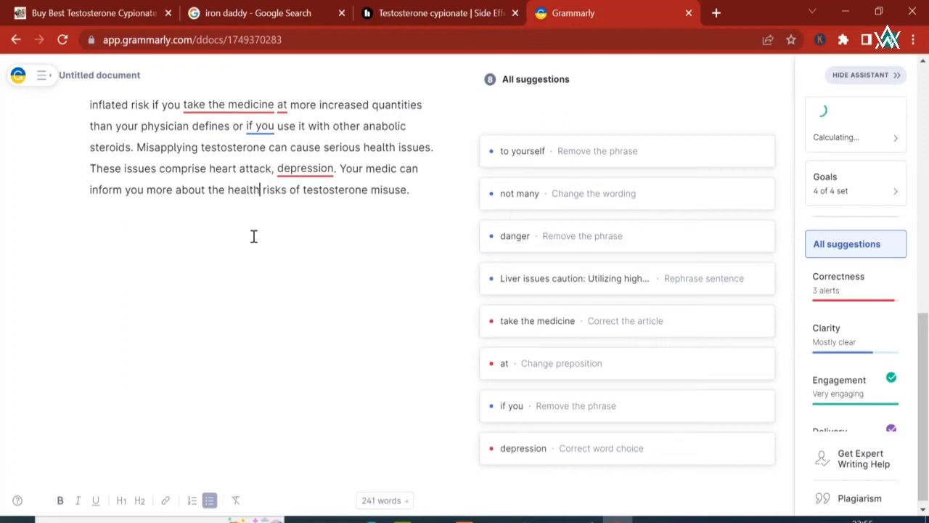
In the same closing sentence, replace "risks" with the synonym "dangers" and "misuse" with "mishandling"
double_click(267, 193)
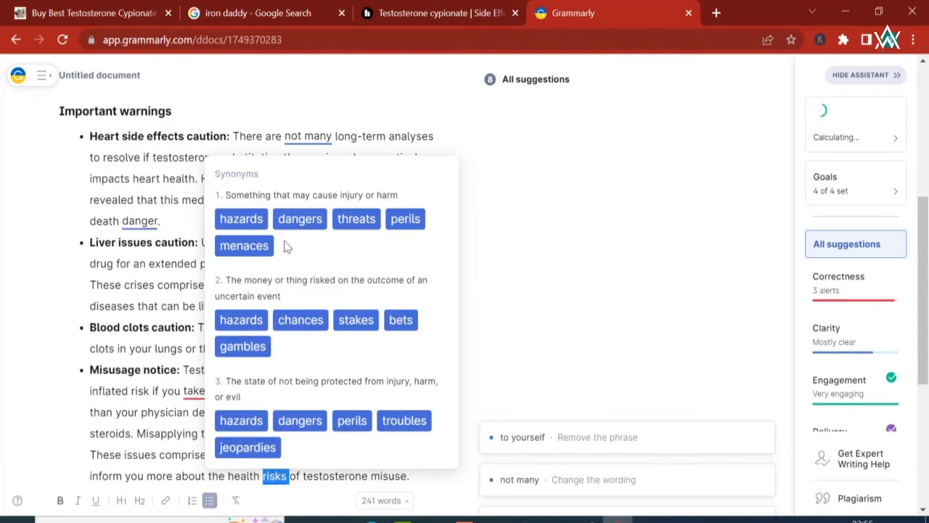
left_click(314, 220)
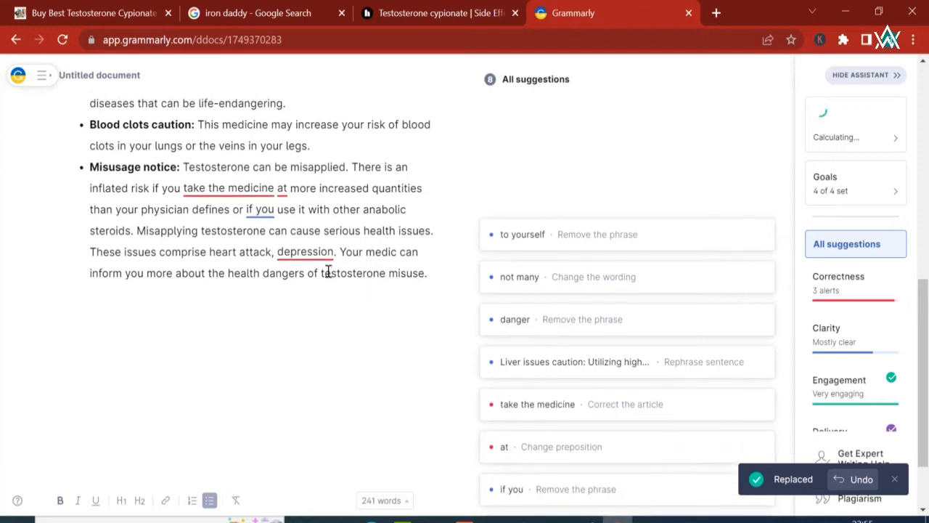
double_click(408, 276)
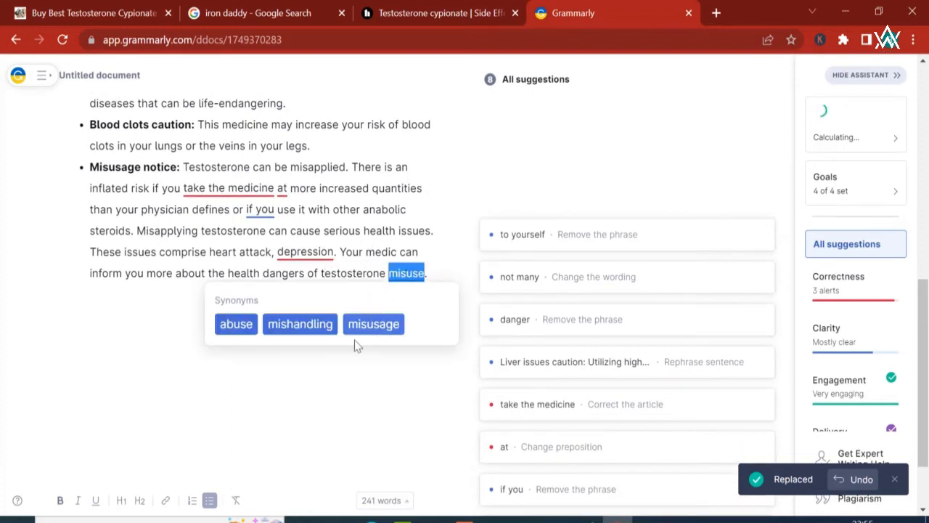
left_click(298, 333)
left_click(347, 303)
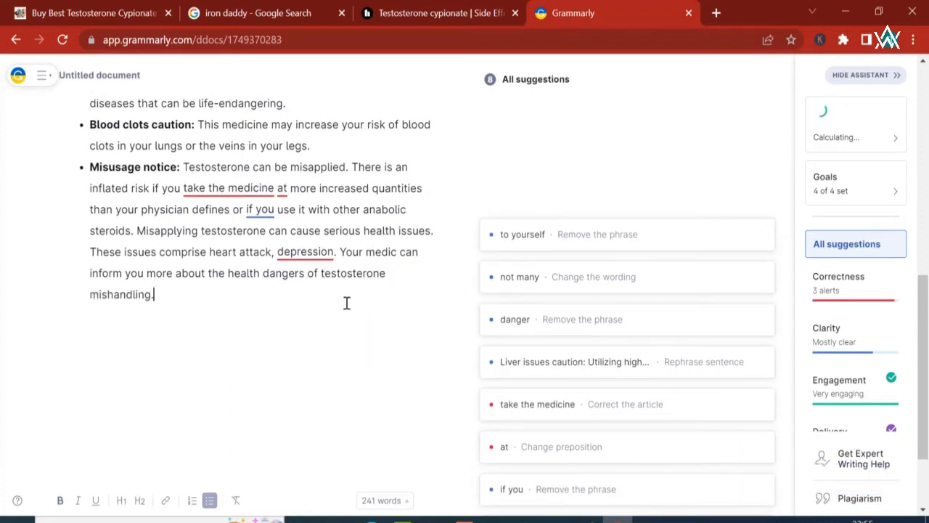
Add blank lines after the misusage notice and copy Healthline's text from "What is testosterone cypionate?" through the "Hypogonadotropic hypogonadism" bullet
key("Return")
key("Return")
left_click(442, 12)
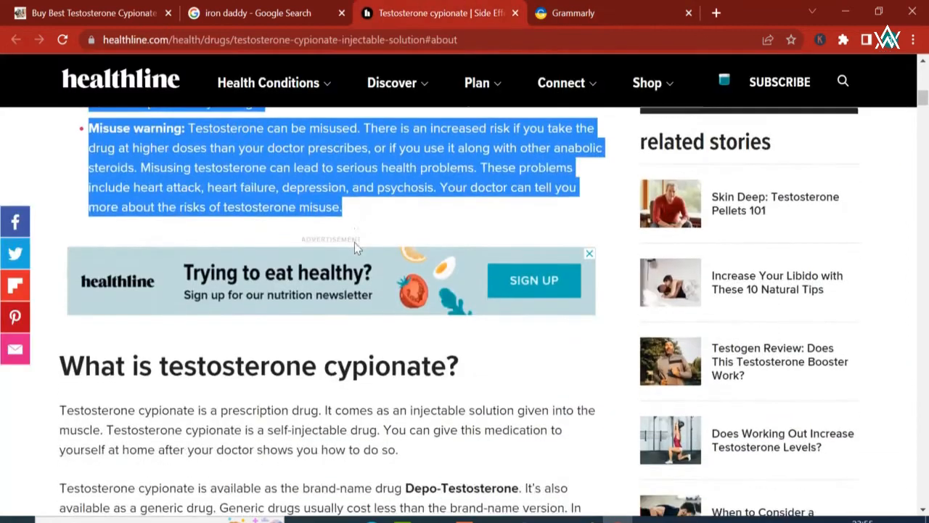
scroll(355, 242, "down", 2)
left_click_drag(58, 216, 552, 463)
right_click(527, 458)
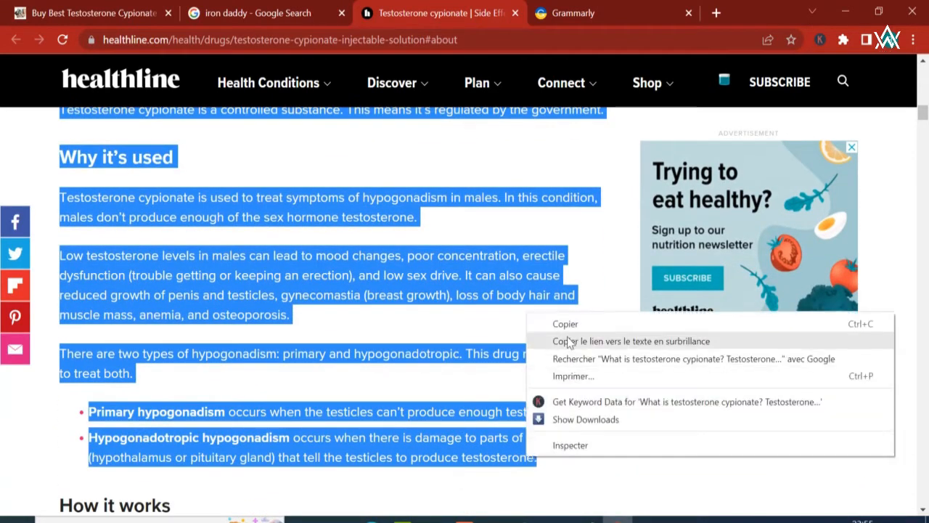
left_click(566, 324)
Paste the copied Healthline section into the Grammarly document below the misusage notice
left_click(546, 9)
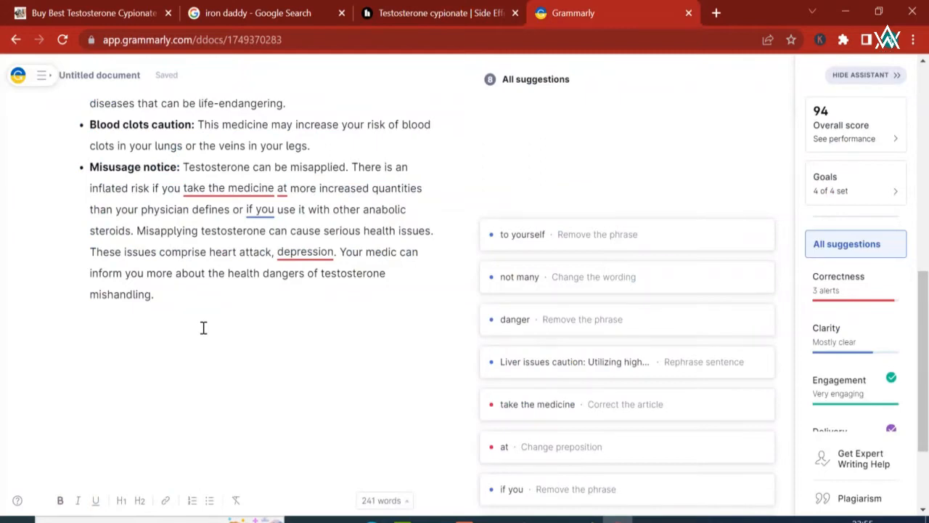
left_click(203, 327)
key("ctrl+v")
scroll(203, 327, "down", 2)
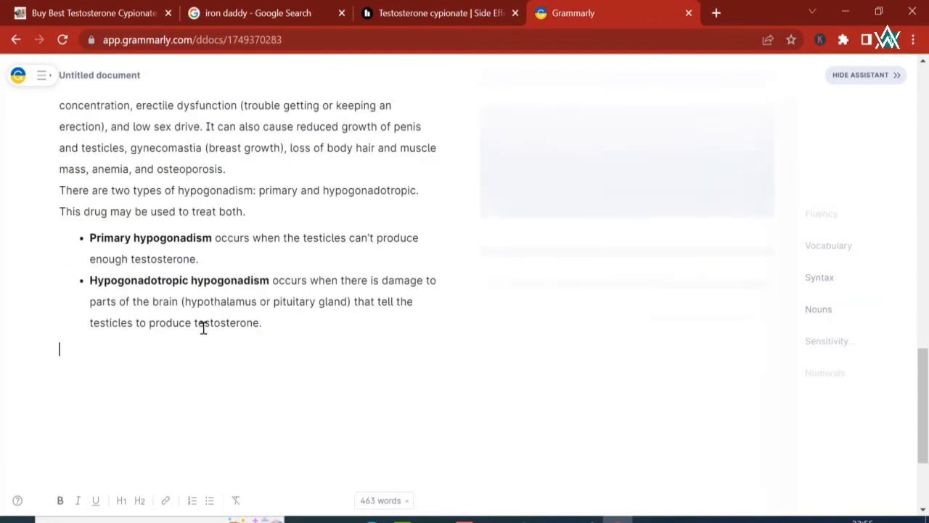
scroll(196, 323, "up", 5)
scroll(320, 363, "up", 3)
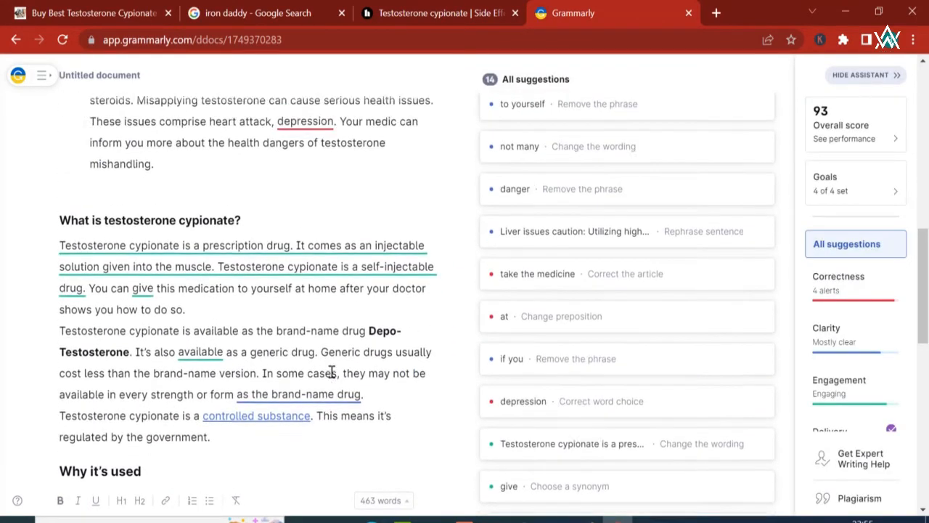
scroll(338, 372, "down", 1)
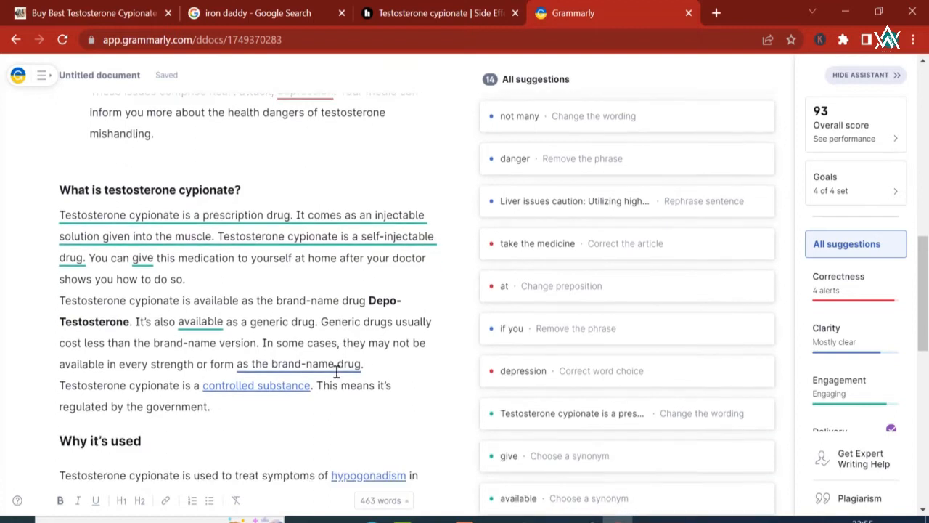
Remove the hyperlinks from "controlled substance" and "hypogonadism" in the pasted text
left_click(283, 386)
left_click(281, 411)
scroll(296, 399, "down", 2)
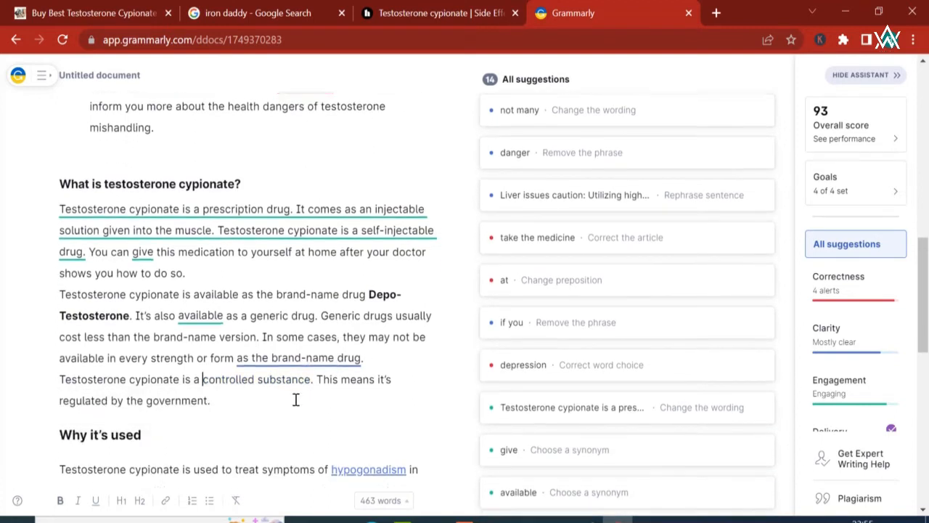
left_click(392, 363)
left_click(389, 390)
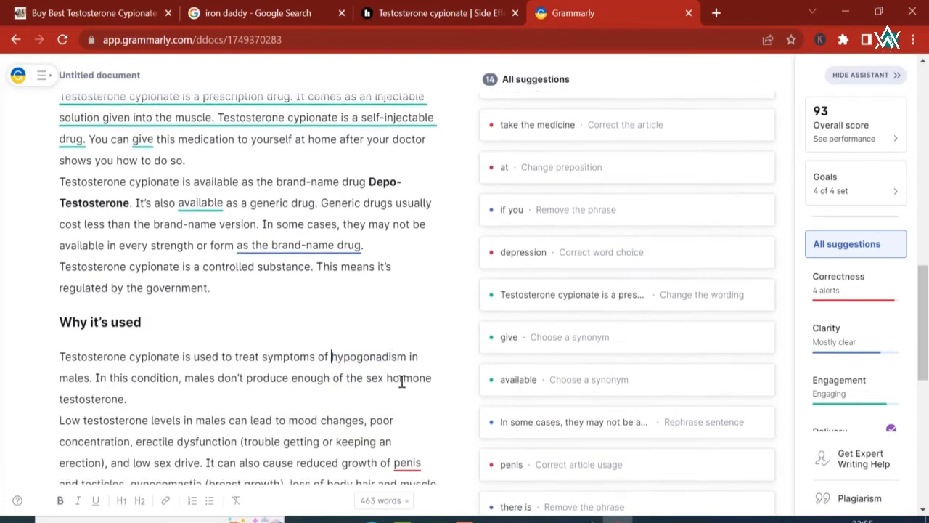
scroll(402, 380, "down", 2)
scroll(407, 372, "down", 2)
scroll(398, 379, "up", 7)
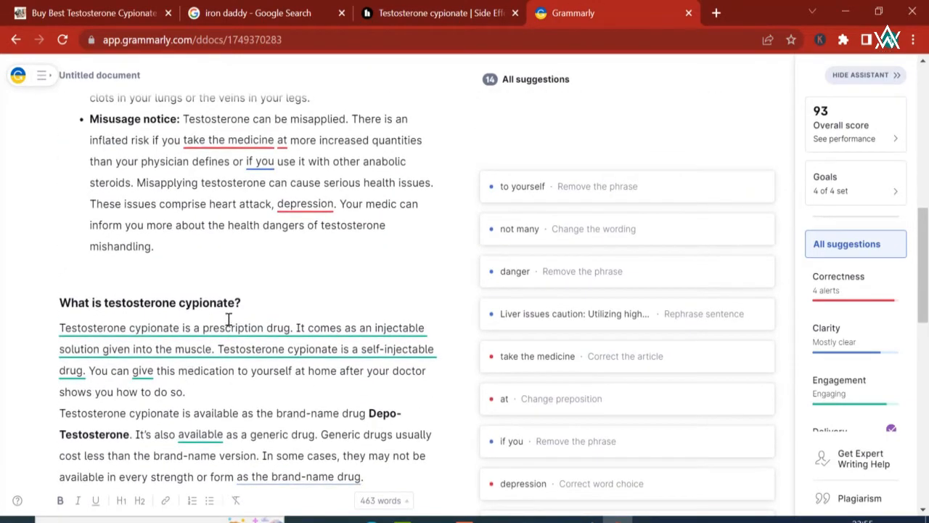
Under "What is testosterone cypionate?", replace "drug" after "prescription" with the synonym "medication" and change "comes as" to "is"
double_click(239, 331)
double_click(278, 330)
scroll(280, 330, "down", 1)
left_click(305, 305)
double_click(362, 255)
type("is")
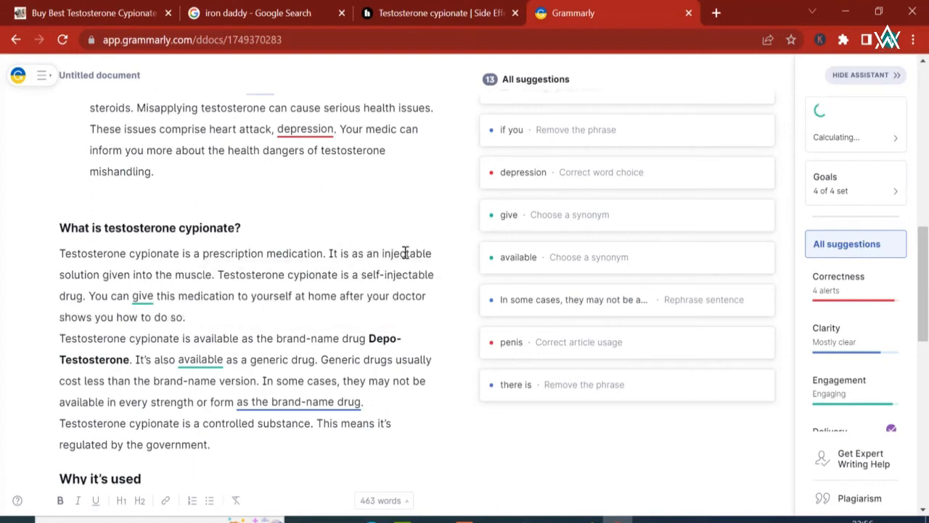
key("Delete")
key("Delete")
key("Delete")
Change "solution given into the muscle" to "drug delivered directly into the muscle"
double_click(80, 274)
type("drug")
left_click(114, 275)
type("directly")
left_click(86, 274)
type("delivered")
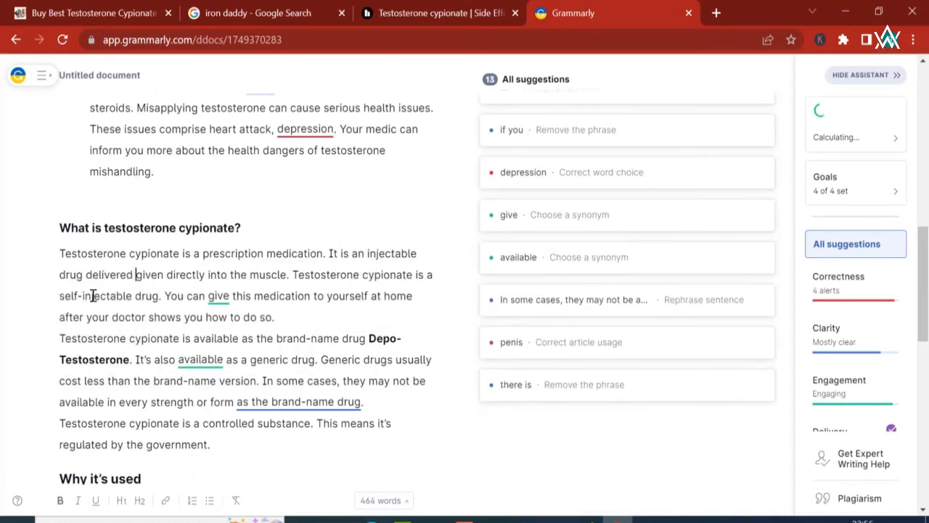
key("Delete")
key("Delete")
key("Delete")
key("Delete")
key("Delete")
key("Delete")
Replace "drug" after "self-injectable" with the synonym "medication" and change "give" in the following sentence to "take"
scroll(321, 166, "down", 2)
double_click(125, 185)
left_click(180, 255)
double_click(228, 185)
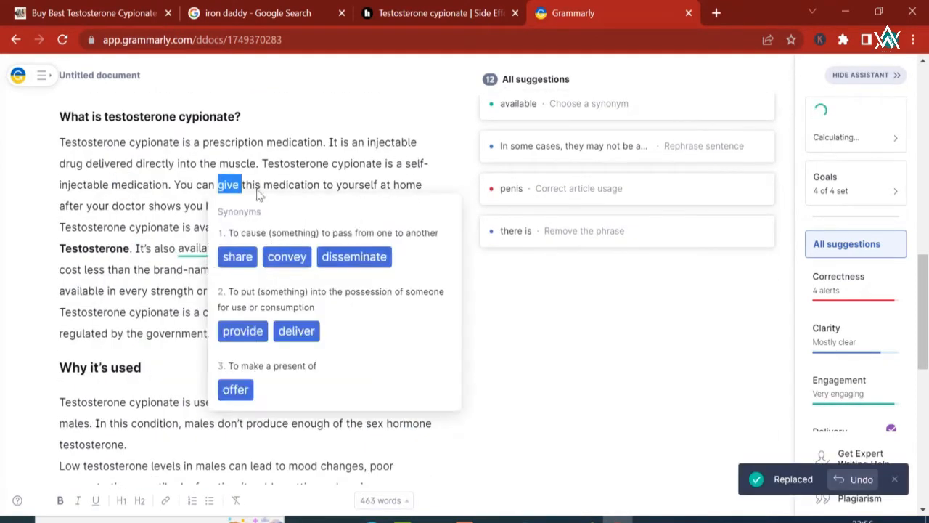
type("take")
Reword the rest of the "You can take this" sentence to "drug home under doctor supervision"
double_click(306, 187)
left_click(232, 256)
left_click_drag(359, 187, 294, 195)
key("Delete")
left_click_drag(183, 220, 315, 197)
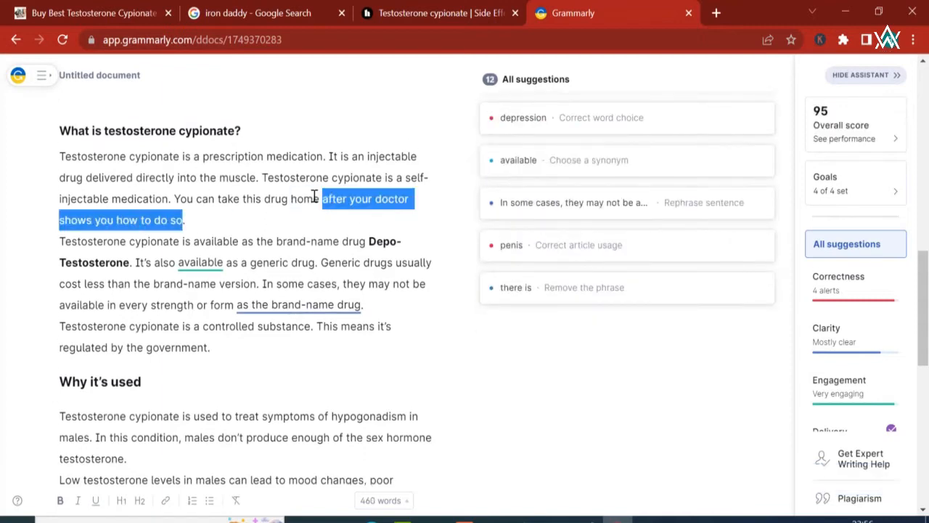
type("under doctor supervision")
Delete the paragraphs on the Depo-Testosterone brand and the controlled substance status, leaving a blank line before "Why it's used"
key("Return")
left_click_drag(217, 369, 141, 254)
key("Delete")
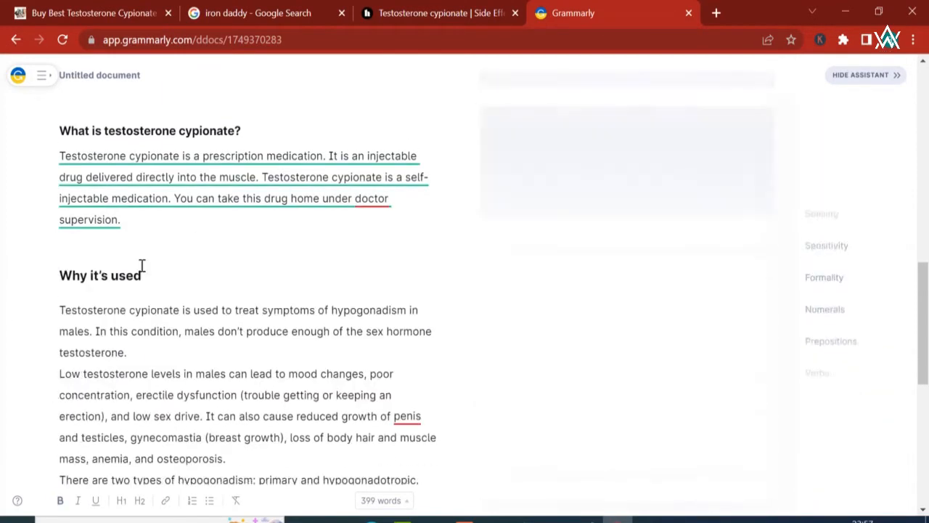
Apply the suggested article before "doctor supervision" and insert a blank line before the "Low testosterone levels" paragraph
left_click(334, 243)
left_click(739, 340)
scroll(70, 225, "down", 2)
left_click(61, 324)
key("Return")
Under "Why it's used", replace "used" with the synonym "utilized" and "treat" with "cure"
double_click(212, 261)
left_click(191, 331)
double_click(260, 222)
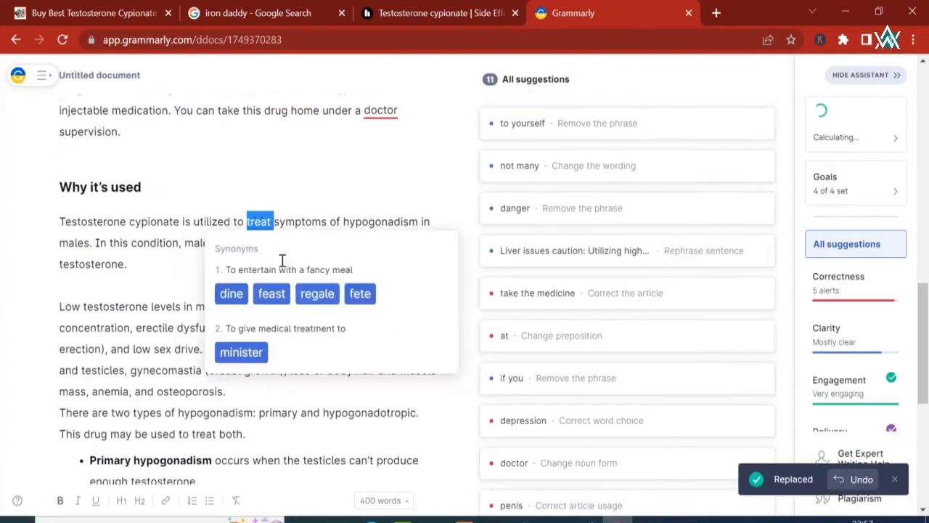
type("cure")
Replace "symptoms of" before "hypogonadism" with "the condition known medically as", with single spacing after "cure"
double_click(282, 223)
key("Delete")
key("Delete")
key("Delete")
key("Delete")
type("the condition known medical")
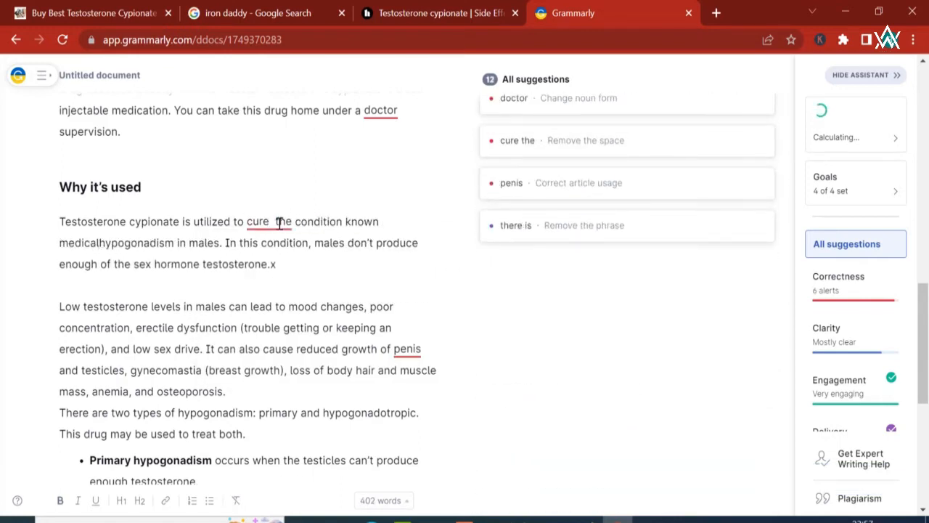
type("ly as")
left_click(273, 223)
key("BackSpace")
Replace both mentions of "males" in the first "Why it's used" paragraph with "men" and "condition" after "In this" with "situation"
double_click(185, 242)
left_click(190, 309)
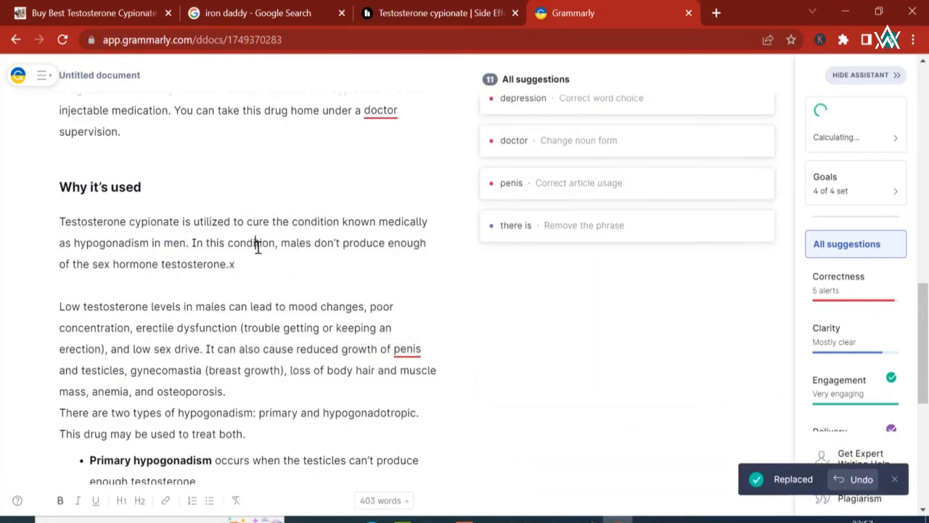
double_click(256, 244)
left_click(190, 294)
double_click(293, 194)
left_click(236, 250)
Change "produce" after "men don't" to "mke" and add "quantities" after "enough"
double_click(353, 211)
type("mke")
left_click(392, 213)
type("quantities")
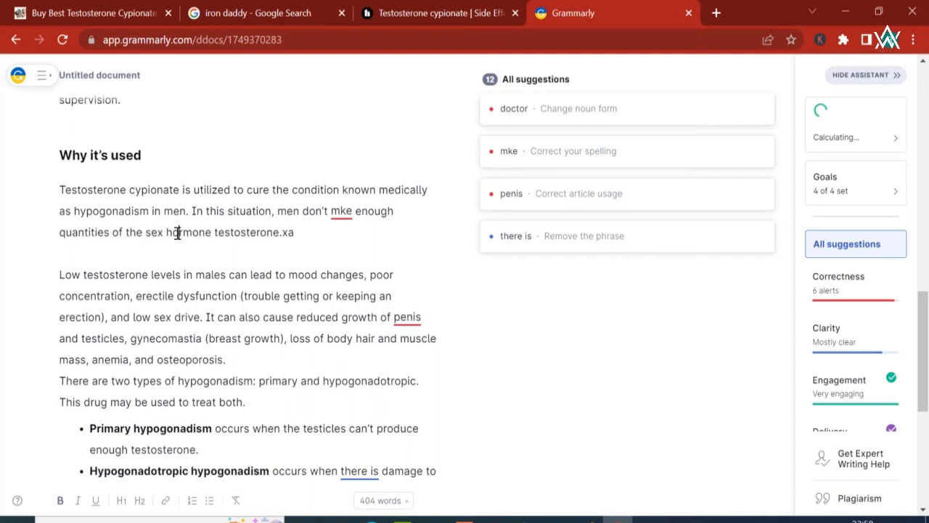
Shorten the end of the sentence to "quantities of testosterone.", deleting "the sex hormone" and the stray letters after the period
double_click(178, 232)
key("BackSpace")
key("BackSpace")
key("BackSpace")
key("BackSpace")
key("BackSpace")
key("BackSpace")
key("BackSpace")
key("BackSpace")
key("BackSpace")
key("BackSpace")
left_click(238, 236)
key("BackSpace")
key("BackSpace")
Reword the start of the low testosterone paragraph to "Low testosterone in males can cause :"
double_click(169, 275)
key("BackSpace")
key("BackSpace")
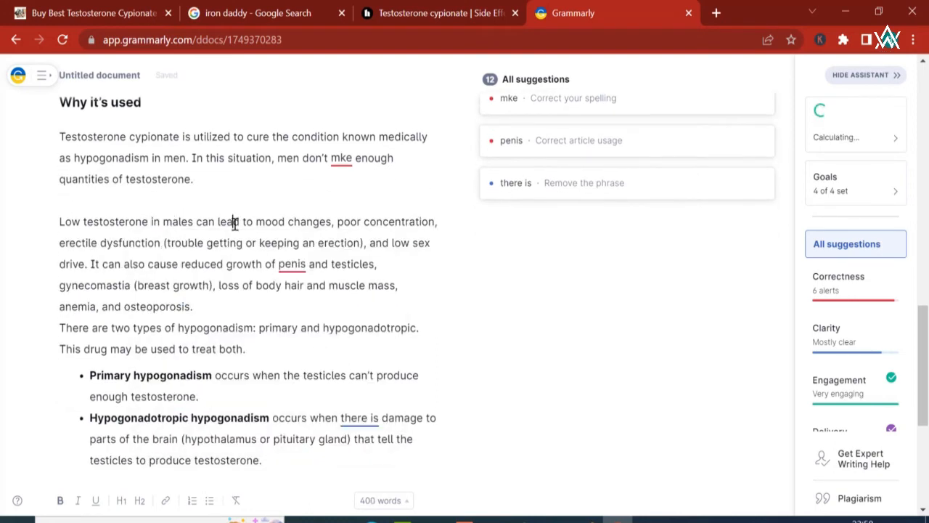
double_click(234, 224)
type("cause")
double_click(257, 222)
type(":")
Put "mood changes", "poor concentration" and the erectile dysfunction symptom on separate lines without their trailing commas
left_click(141, 241)
key("BackSpace")
key("BackSpace")
key("Return")
left_click(159, 263)
key("BackSpace")
key("BackSpace")
key("Return")
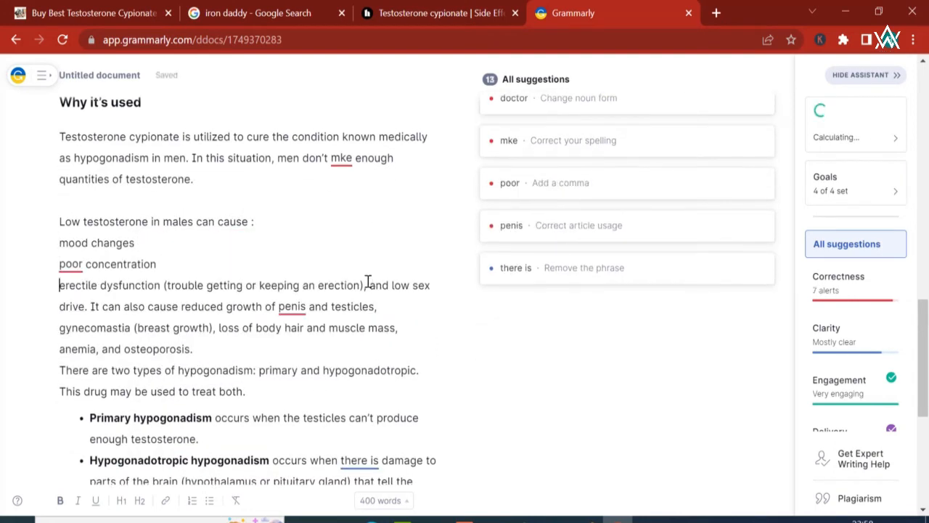
left_click(368, 284)
key("BackSpace")
key("BackSpace")
key("Return")
Delete "and" before "low sex drive." and add line breaks after that symptom and after "testicles,"
double_click(74, 307)
key("BackSpace")
left_click(132, 307)
key("Return")
left_click(350, 329)
key("Return")
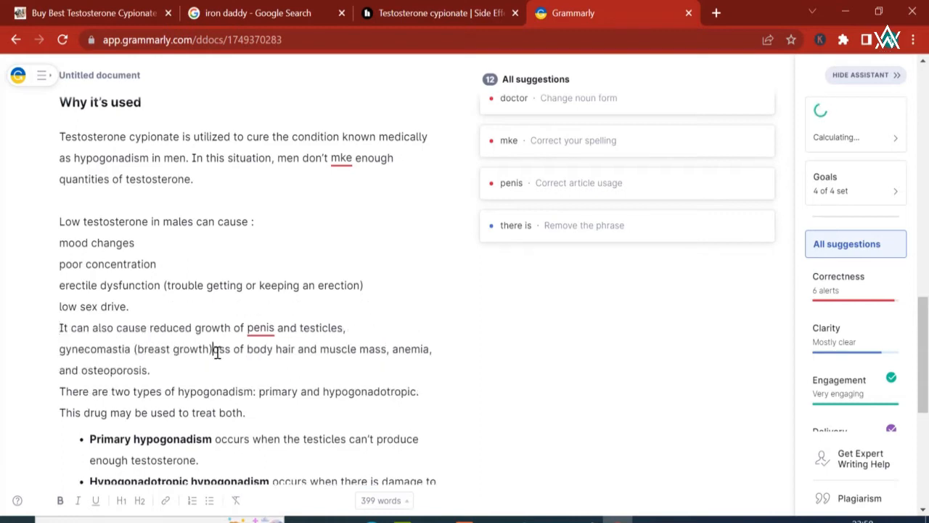
Split off the gynecomastia symptom and "Loss of body hair and muscle mass" as separate lines, capitalizing "Loss"
key("Return")
type("L")
left_click(245, 353)
key("BackSpace")
key("BackSpace")
key("Return")
Put "anemia" on its own line and delete "and osteoporosis." after it
left_click(125, 351)
key("BackSpace")
key("BackSpace")
key("BackSpace")
key("BackSpace")
key("BackSpace")
key("BackSpace")
key("Return")
left_click(127, 350)
key("BackSpace")
key("BackSpace")
key("BackSpace")
key("BackSpace")
key("BackSpace")
key("BackSpace")
key("BackSpace")
key("BackSpace")
key("BackSpace")
key("BackSpace")
key("BackSpace")
key("BackSpace")
key("BackSpace")
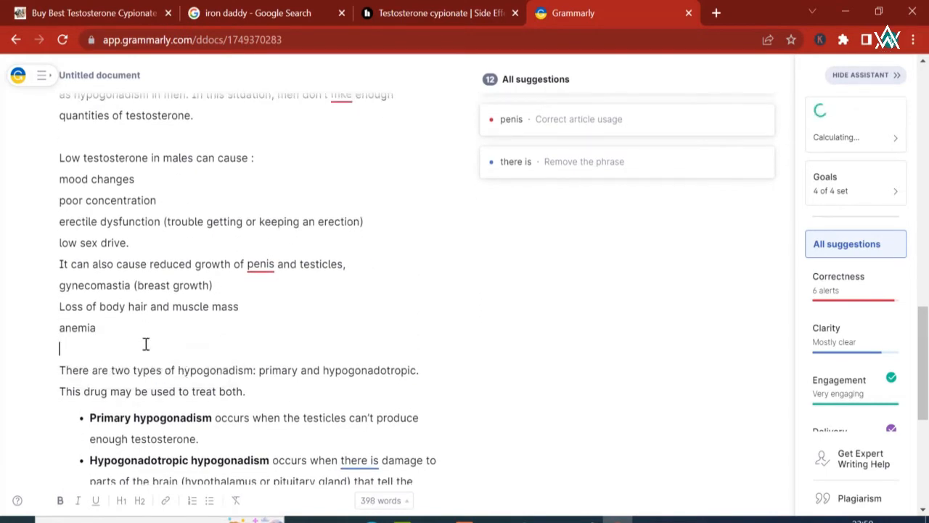
Format the symptom lines as a bulleted list and change "males" to "men" in the line introducing them
left_click_drag(145, 344, 51, 157)
left_click(209, 500)
left_click(90, 234)
key("BackSpace")
Replace "changes" in the mood bullet with "shifts" and "concentration" in the following bullet with "ability to concentrate"
double_click(151, 261)
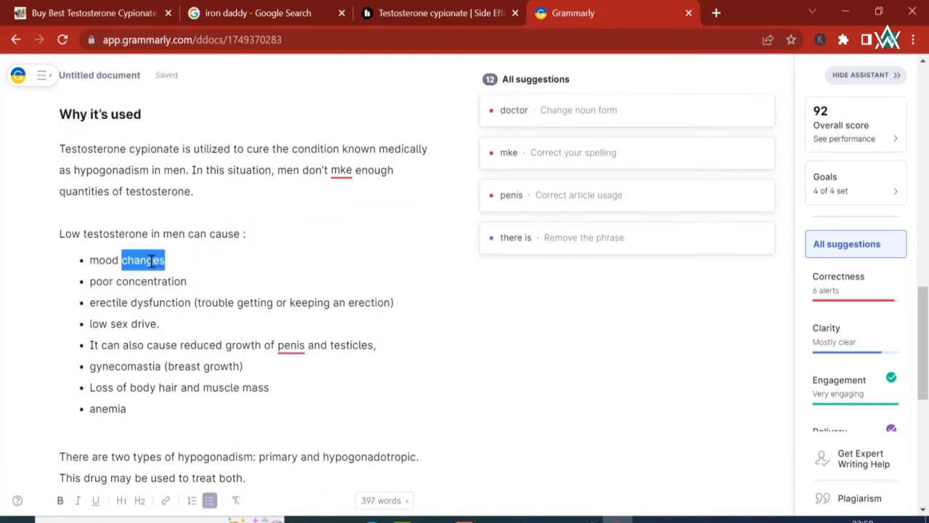
left_click(145, 345)
double_click(164, 206)
type("ability to concentrate")
Reword the erectile dysfunction bullet to "trouble obtaining or maintaining an erection", without the medical term and parentheses
left_click(200, 227)
key("BackSpace")
key("BackSpace")
key("BackSpace")
key("BackSpace")
key("BackSpace")
key("BackSpace")
key("BackSpace")
key("BackSpace")
key("BackSpace")
key("BackSpace")
key("BackSpace")
key("BackSpace")
key("BackSpace")
key("BackSpace")
key("BackSpace")
key("BackSpace")
key("BackSpace")
key("BackSpace")
key("BackSpace")
key("BackSpace")
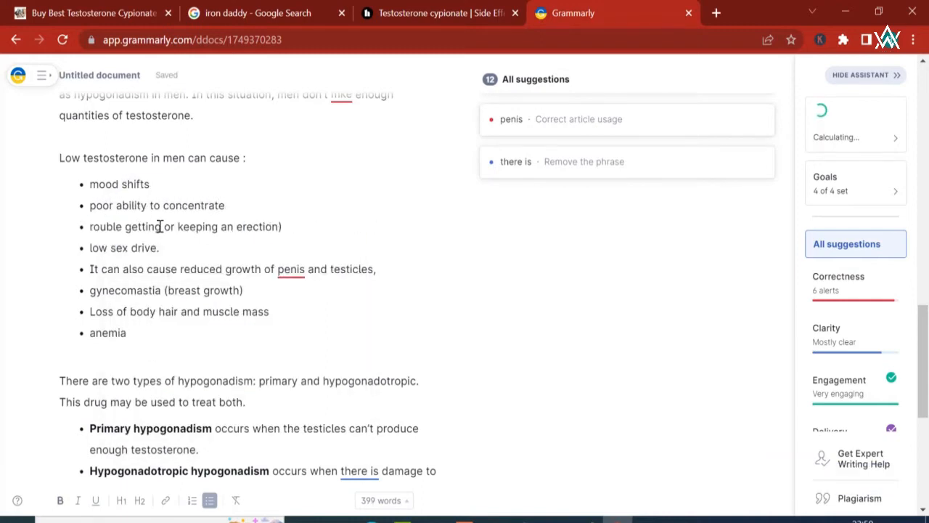
type("t")
left_click(296, 228)
key("BackSpace")
double_click(197, 227)
scroll(197, 227, "down", 1)
type("maintaining")
Replace "low" in the sex drive bullet with the synonym "lower"
double_click(138, 190)
double_click(101, 190)
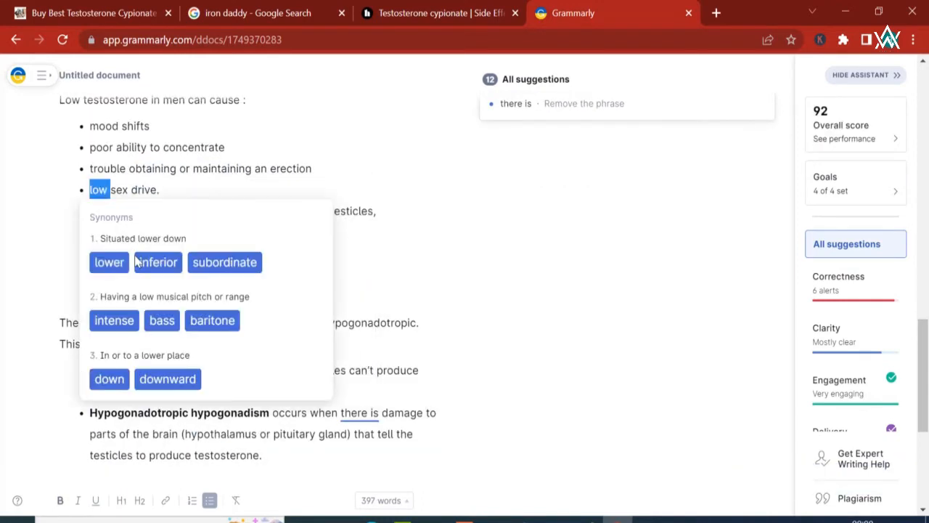
left_click(109, 262)
In the "It can also" bullet, replace "cause" with "induce" and "growth" with "development", and add the suggested article before "penis"
double_click(162, 210)
left_click(274, 298)
left_click(292, 210)
double_click(252, 211)
left_click(265, 283)
Reword the gynecomastia bullet to "breast growth or man boobs", dropping the medical term and parentheses
scroll(252, 218, "down", 1)
left_click(168, 163)
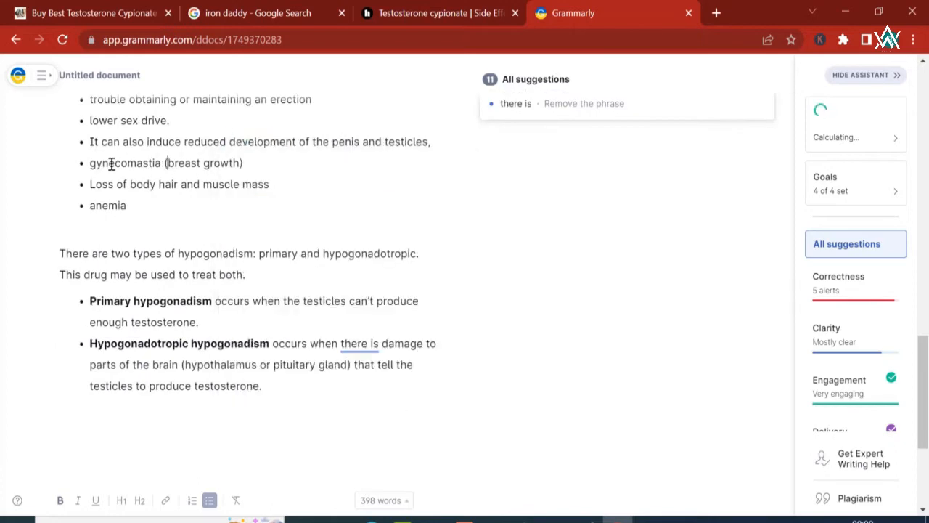
key("BackSpace")
key("BackSpace")
key("BackSpace")
key("BackSpace")
key("BackSpace")
key("BackSpace")
key("BackSpace")
key("BackSpace")
key("BackSpace")
key("BackSpace")
key("BackSpace")
key("BackSpace")
key("BackSpace")
key("BackSpace")
left_click(197, 168)
key("BackSpace")
type("or man boobs")
Reword the hair and muscle bullet to "Loss in body hair and muscle" and delete the anemia bullet
double_click(123, 184)
type("in")
double_click(256, 184)
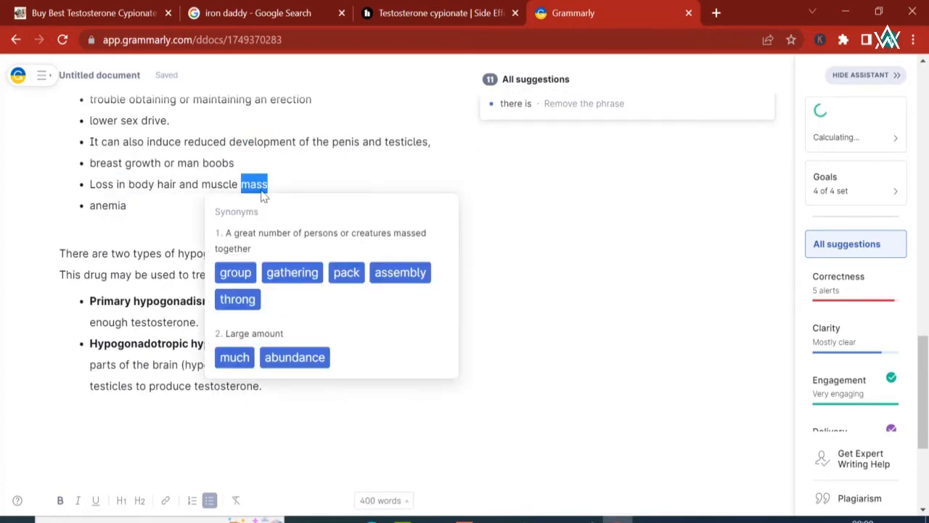
key("BackSpace")
double_click(107, 205)
key("BackSpace")
key("BackSpace")
Shorten the paragraph on the types of hypogonadism to "There are two types of hypogonadism:" by deleting the rest of its text
left_click(257, 232)
key("Return")
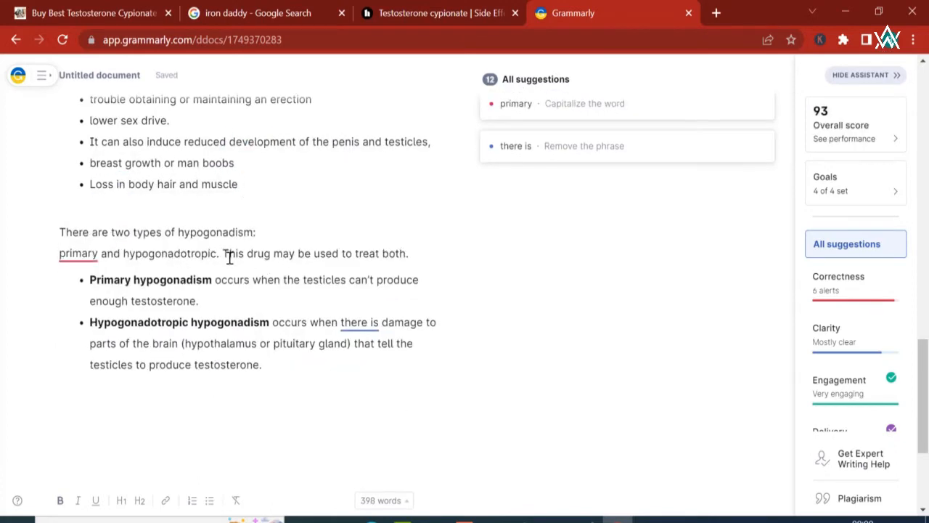
left_click_drag(229, 258, 54, 258)
key("BackSpace")
key("F11")
key("F11")
left_click_drag(268, 252, 4, 258)
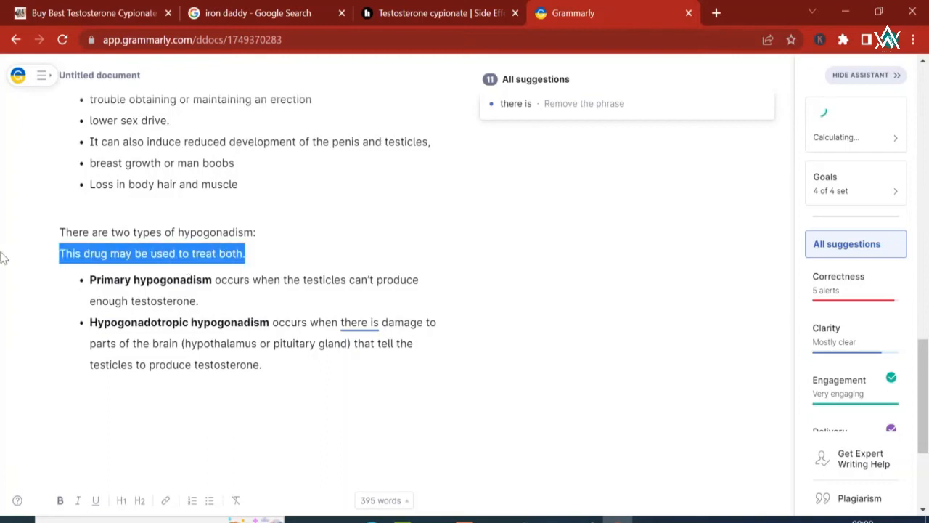
key("F11")
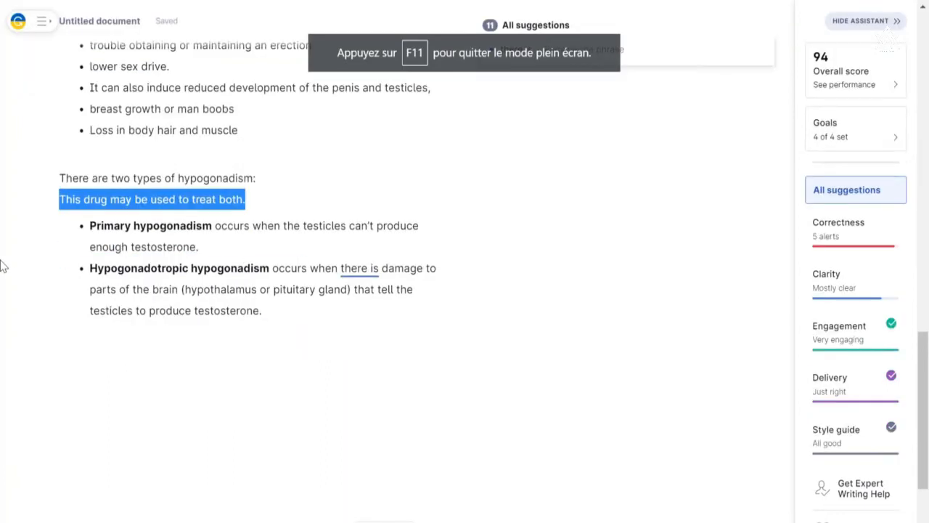
key("F11")
key("BackSpace")
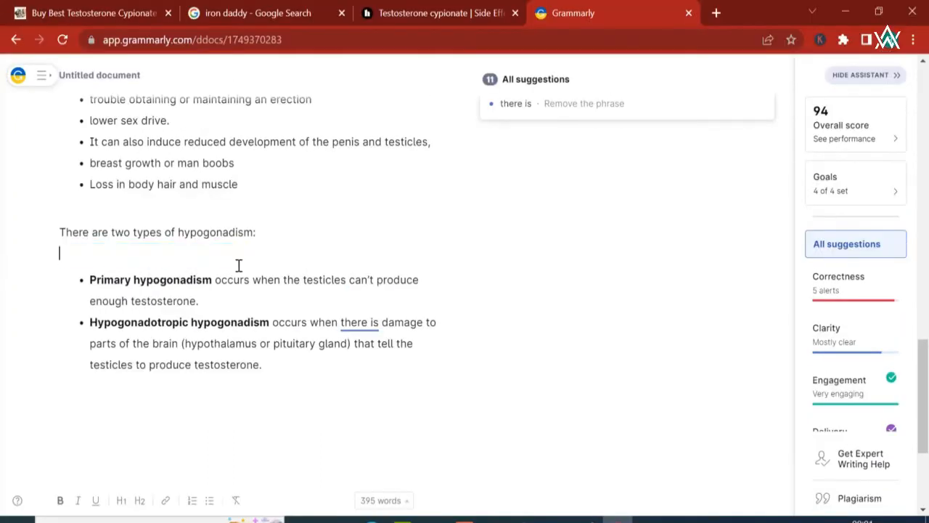
Delete the whole passage on the two types of hypogonadism, including its bullets and the leftover empty bullet
double_click(237, 281)
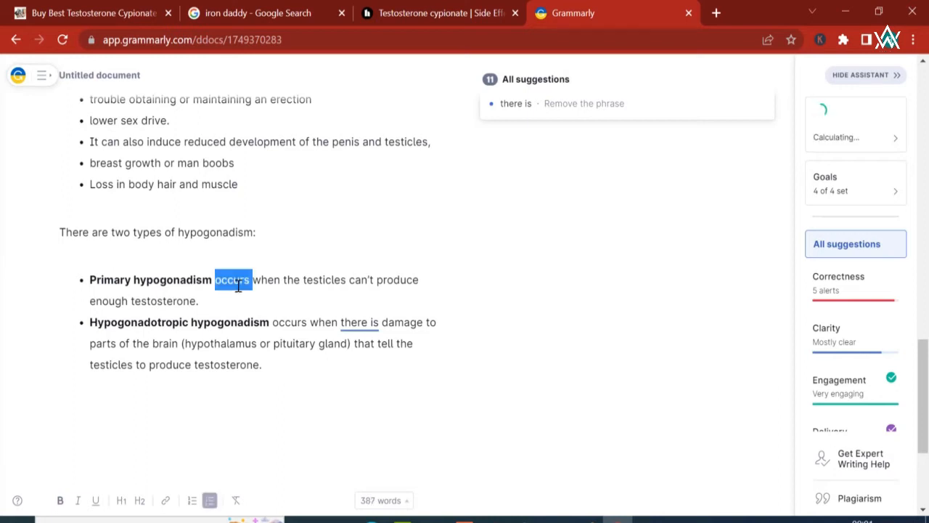
left_click(95, 316)
left_click_drag(315, 345, 37, 207)
key("BackSpace")
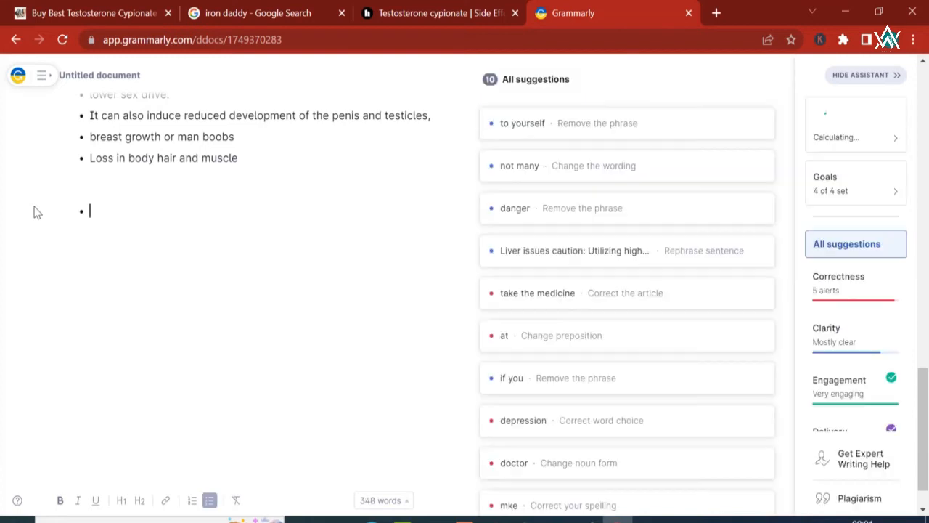
key("BackSpace")
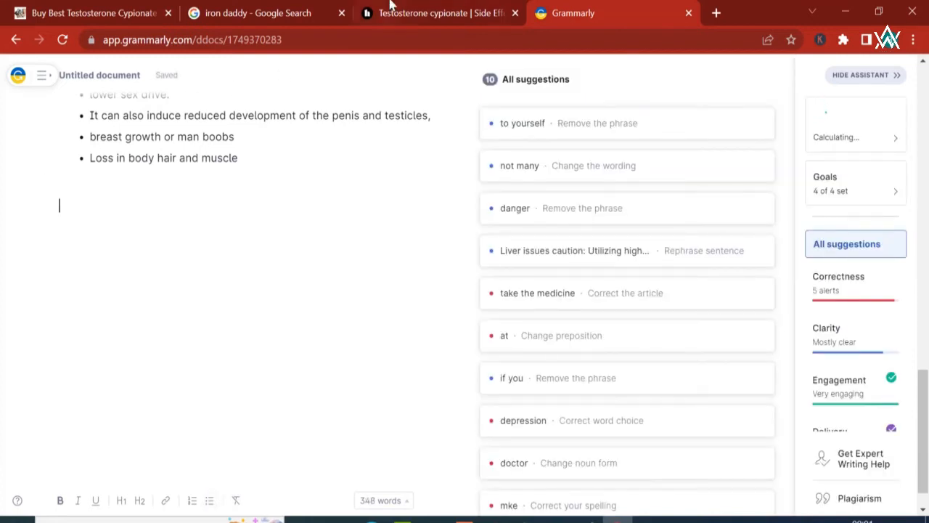
Switch to the Healthline article and copy the "How it works" section with its heading and both paragraphs
left_click(395, 12)
scroll(370, 207, "down", 4)
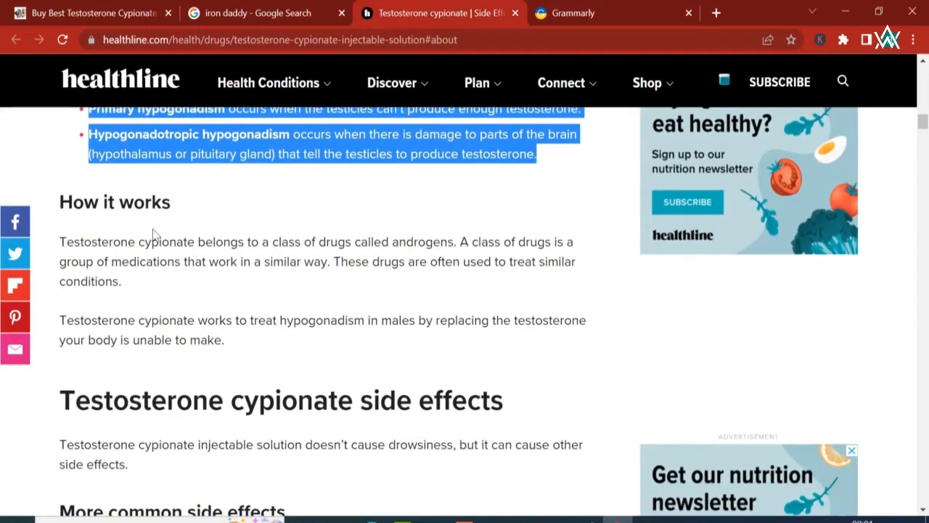
left_click(65, 209)
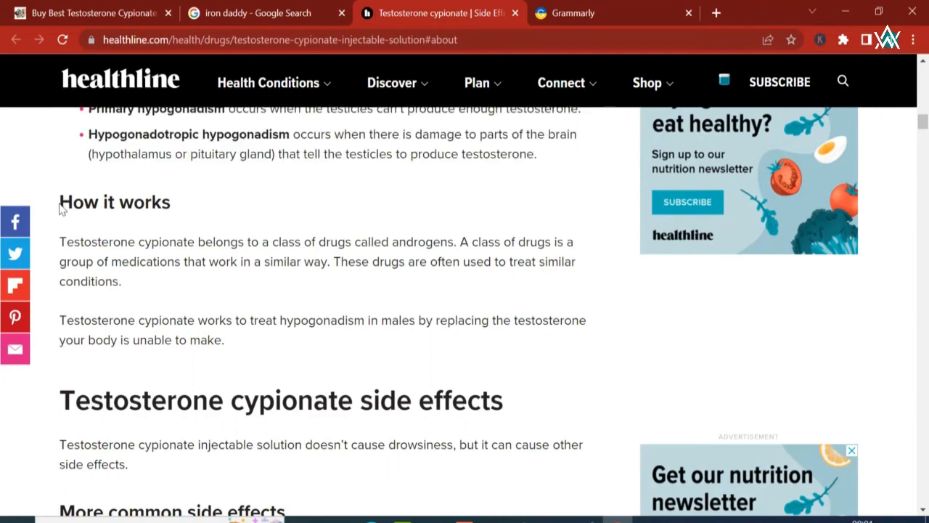
left_click_drag(62, 208, 232, 343)
right_click(204, 332)
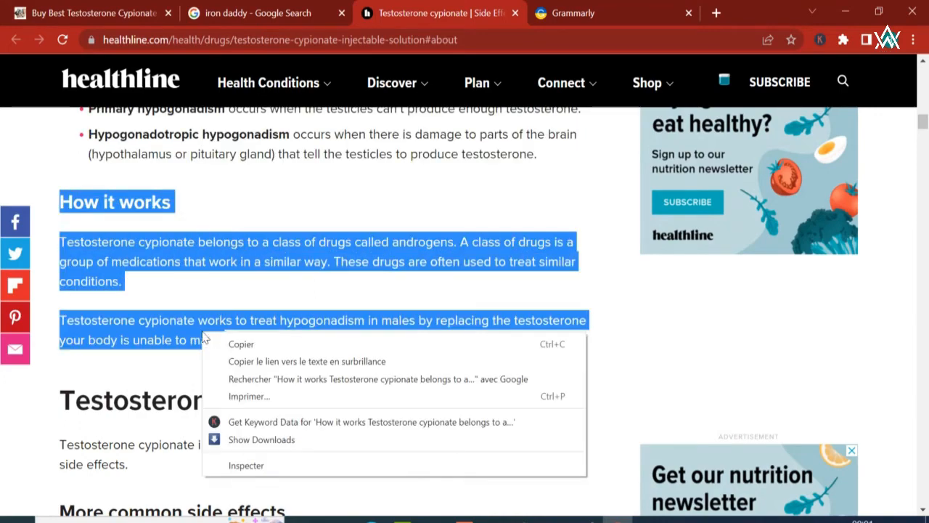
left_click(218, 340)
scroll(363, 240, "up", 6)
scroll(369, 236, "up", 5)
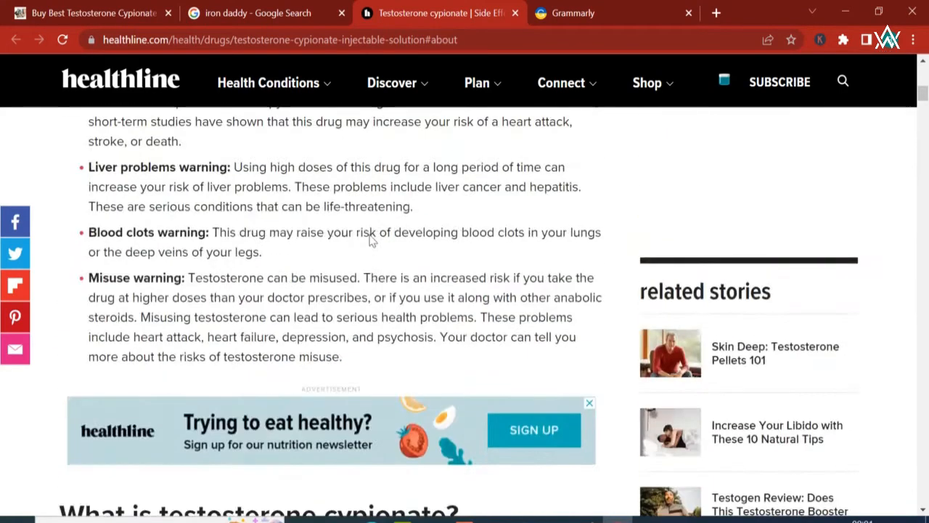
scroll(359, 257, "down", 9)
scroll(351, 298, "down", 3)
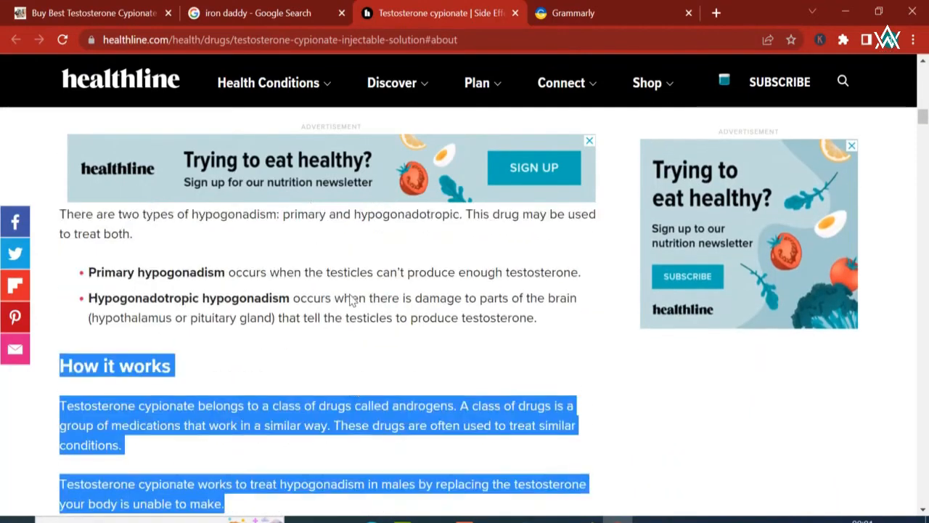
Paste the "How it works" section at the end of the Grammarly document and separate its two paragraphs with a blank line
left_click(607, 16)
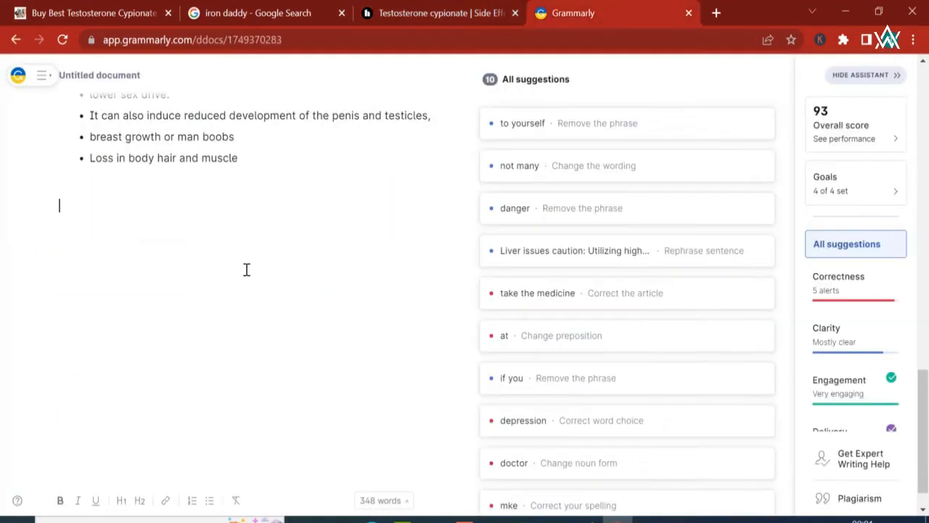
key("ctrl+v")
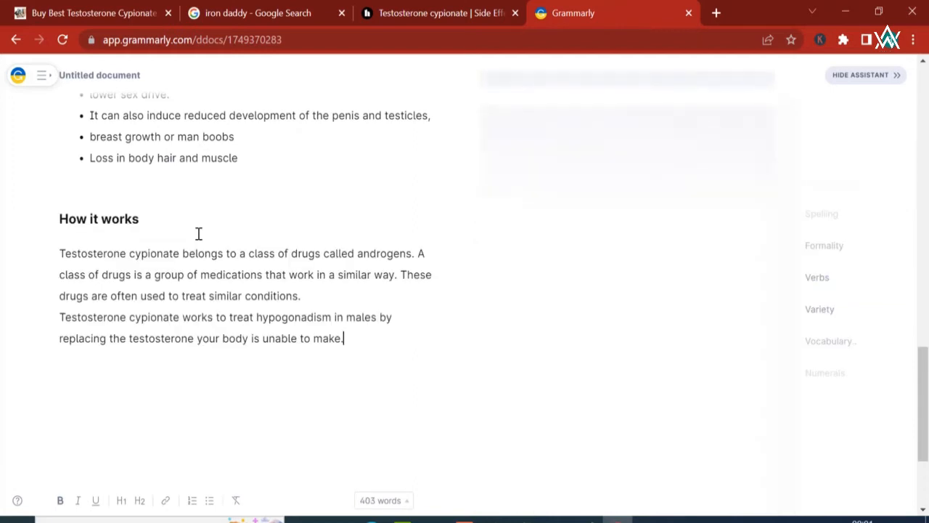
key("ctrl+shift+Tab")
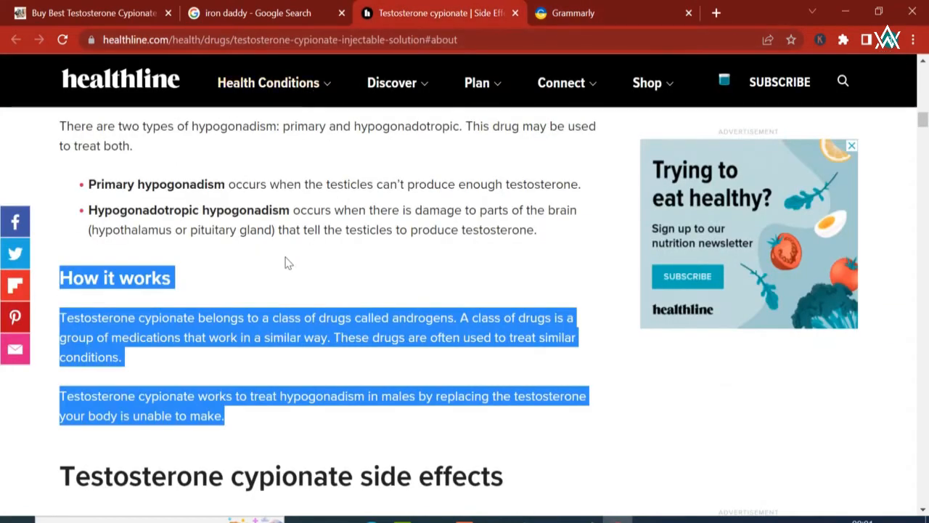
left_click(579, 7)
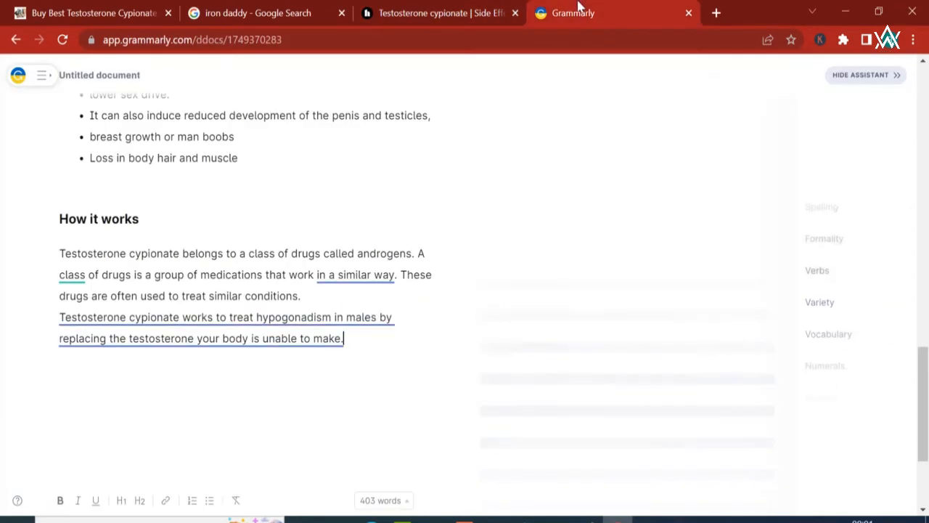
left_click(322, 296)
key("Return")
Copy the Healthline section "Testosterone cypionate may interact with other medications", from its heading through the sentence introducing the drug examples
key("ctrl+shift+Tab")
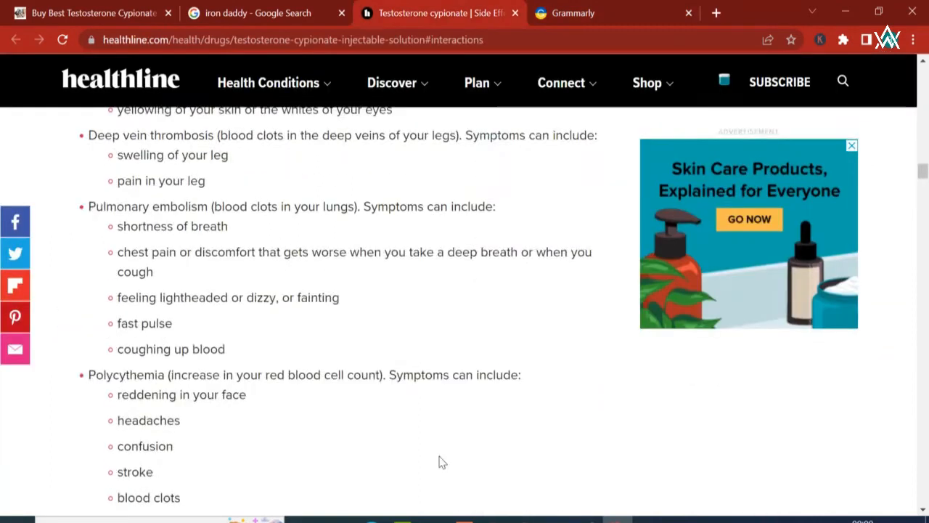
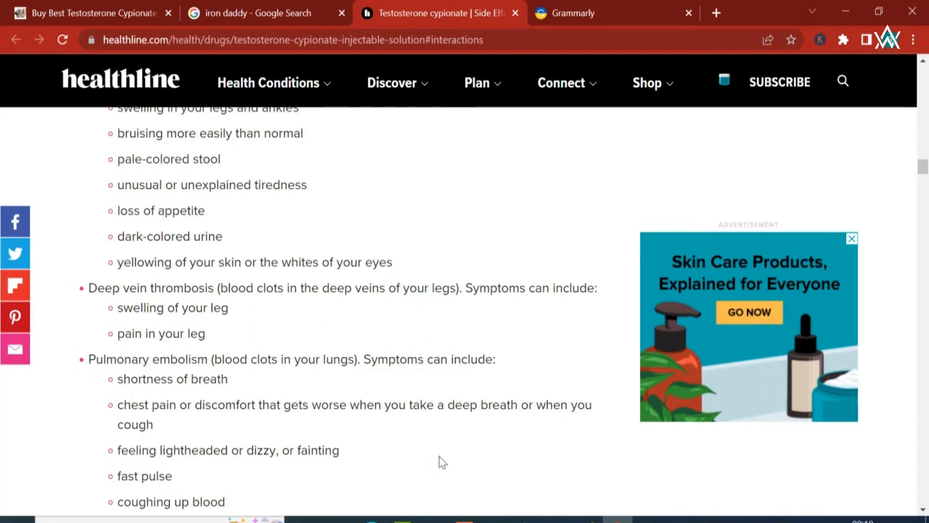
scroll(440, 462, "up", 15)
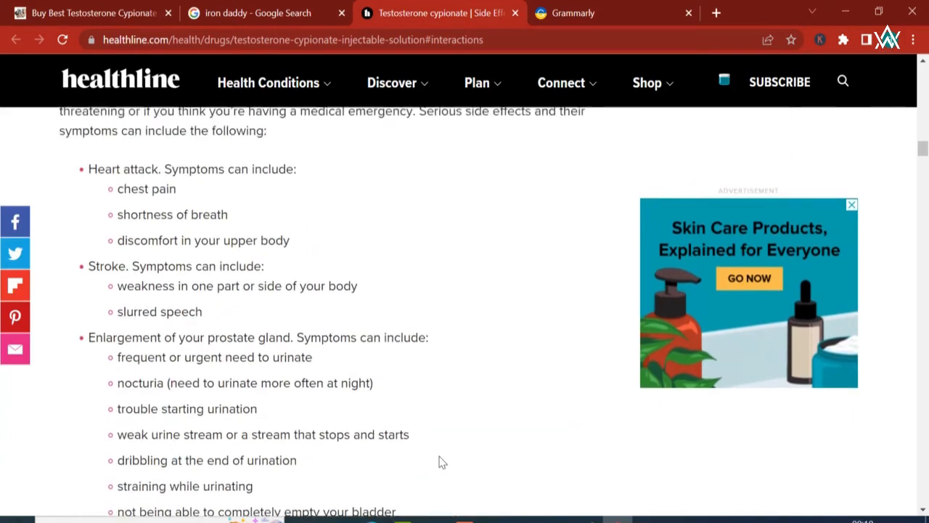
scroll(301, 311, "down", 14)
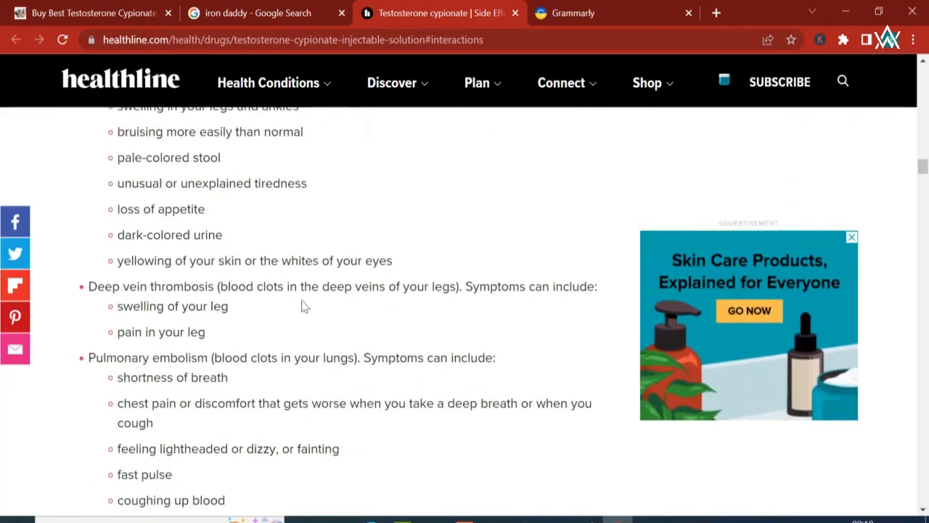
scroll(301, 305, "down", 6)
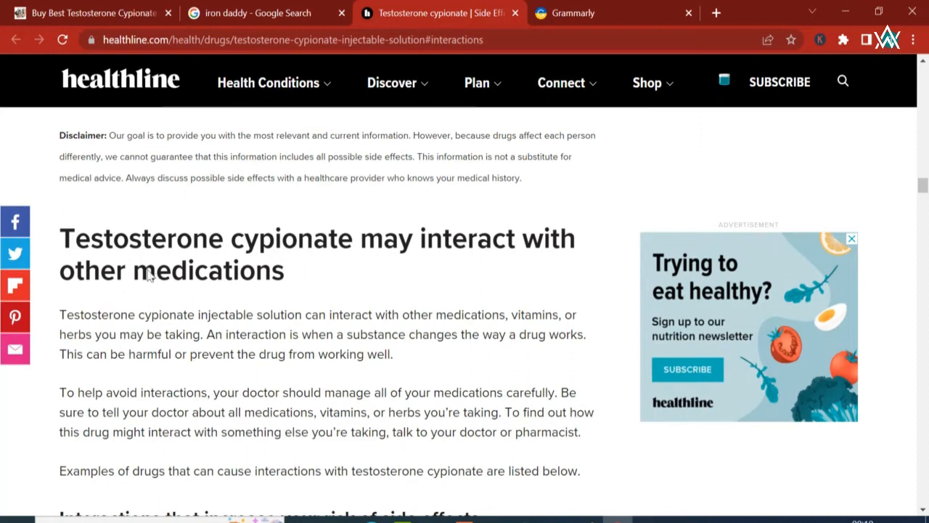
left_click_drag(61, 238, 578, 472)
right_click(600, 322)
left_click(599, 337)
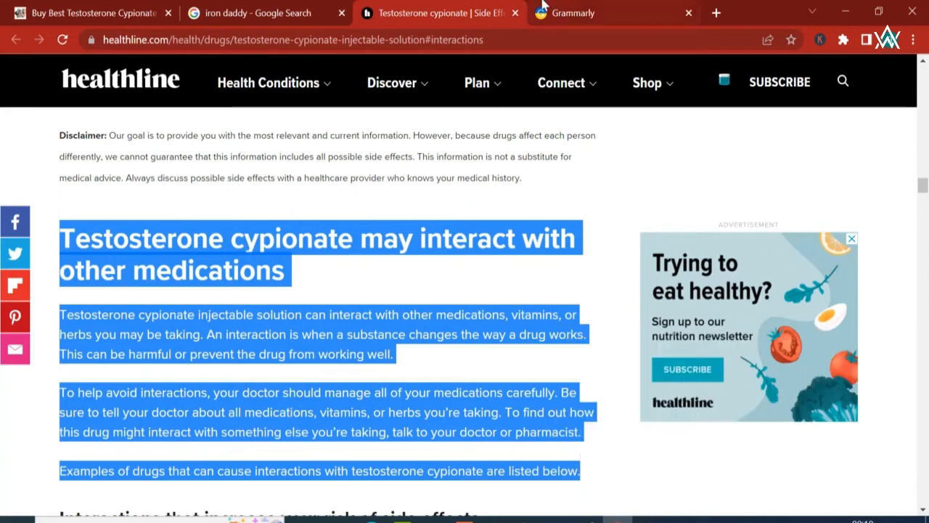
Paste the medication interactions section at the end of the Grammarly document and add a blank line after its first paragraph
left_click(574, 13)
left_click(254, 302)
left_click(198, 245)
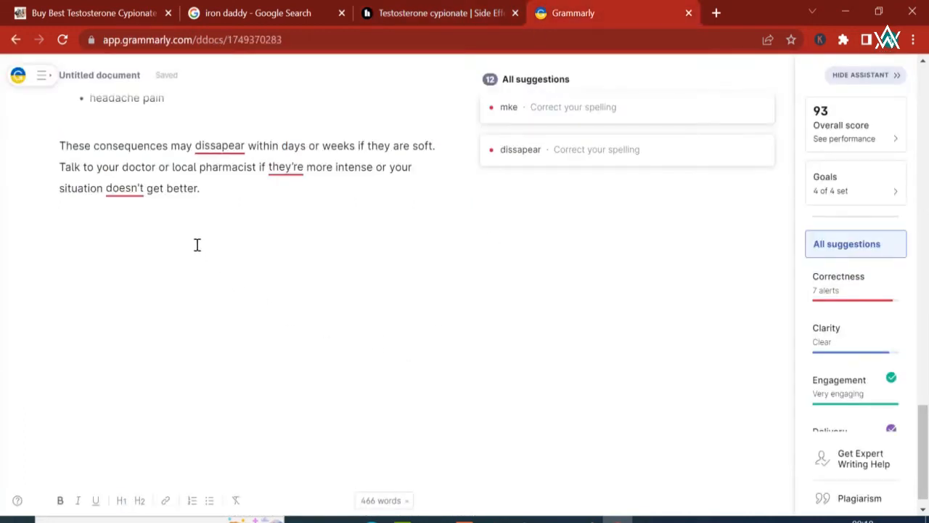
key("ctrl+v")
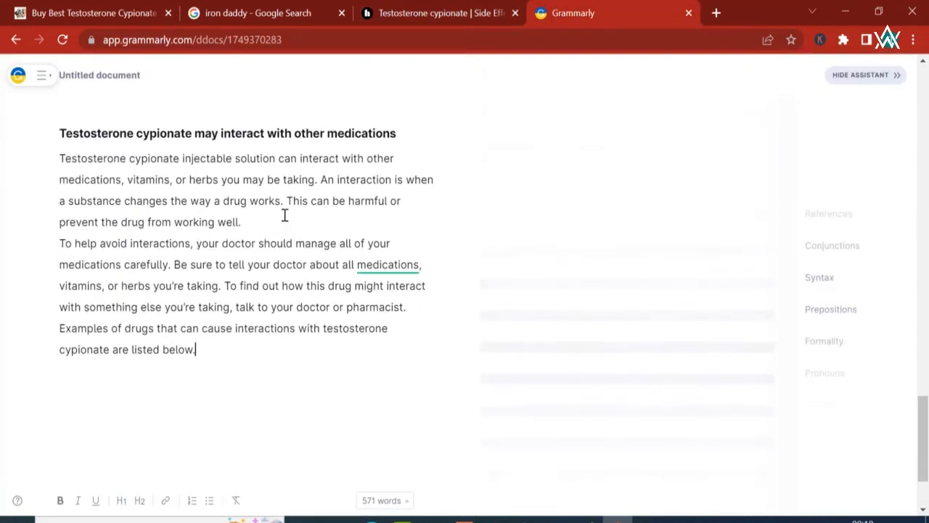
left_click(284, 216)
key("Return")
Reword the pasted heading to "Testosterone cypionate may react negatively with other drugs"
double_click(256, 133)
type("ha")
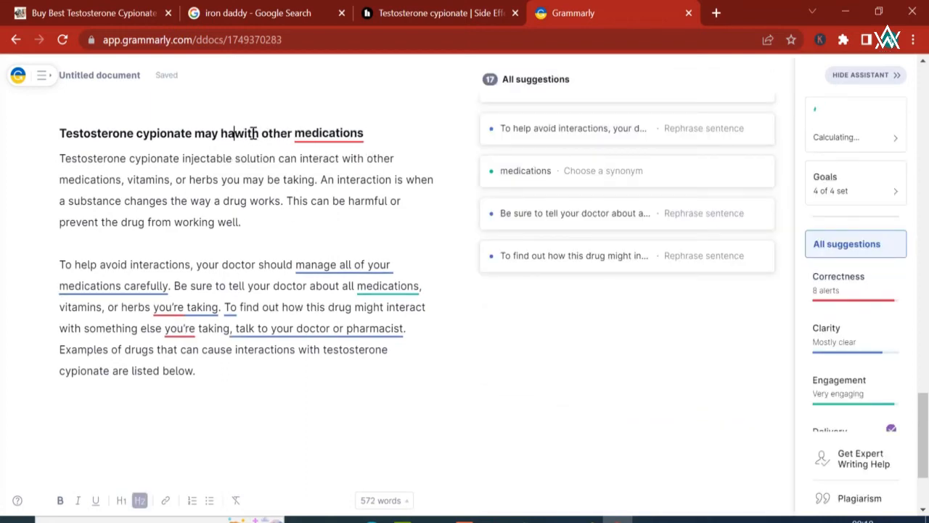
key("BackSpace")
key("BackSpace")
type("react negatively")
double_click(404, 134)
type("drugs")
Delete "solution" from the paragraph's opening sentence and make "Testosterone cypionate injectable" bold
double_click(242, 163)
key("BackSpace")
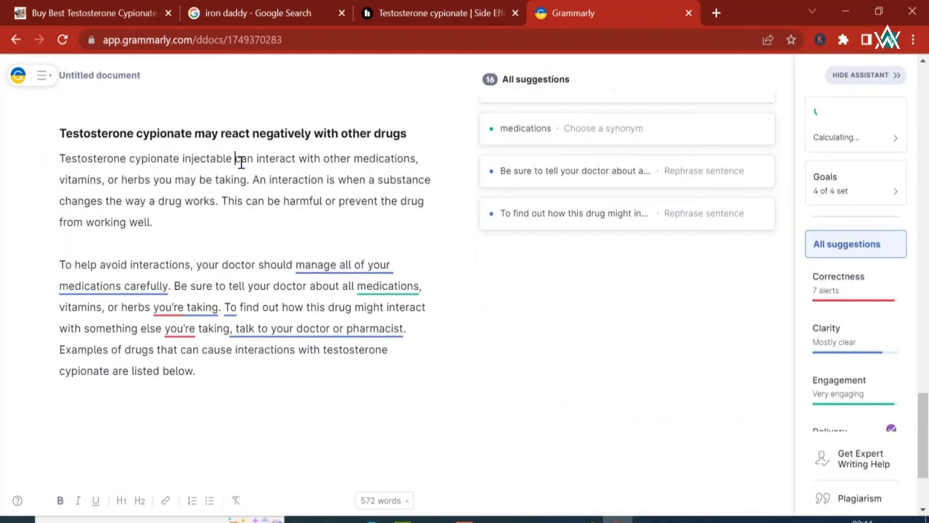
left_click_drag(235, 158, 59, 160)
left_click(573, 13)
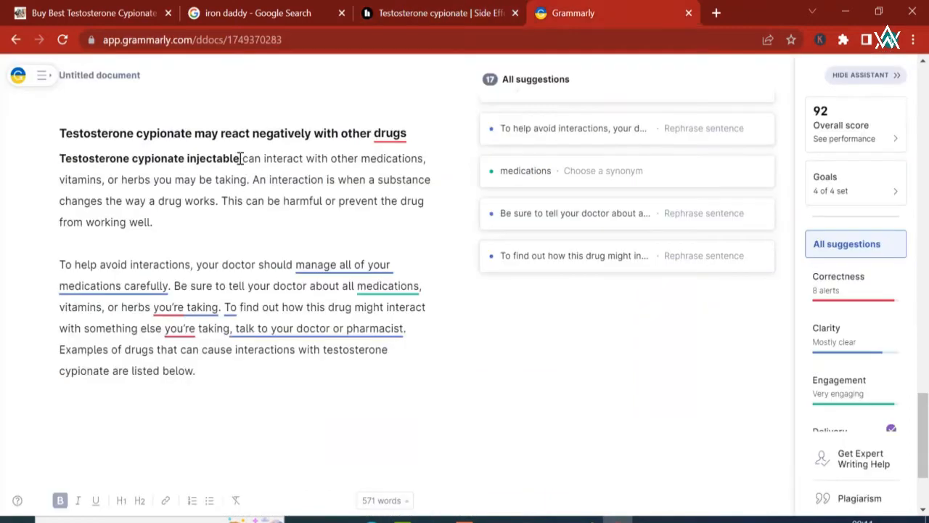
left_click(442, 13)
left_click(574, 13)
left_click(395, 7)
left_click(574, 13)
In the opening sentence, replace "interact" with "react", "medications" with "medicines" and "taking" with "using"
double_click(280, 160)
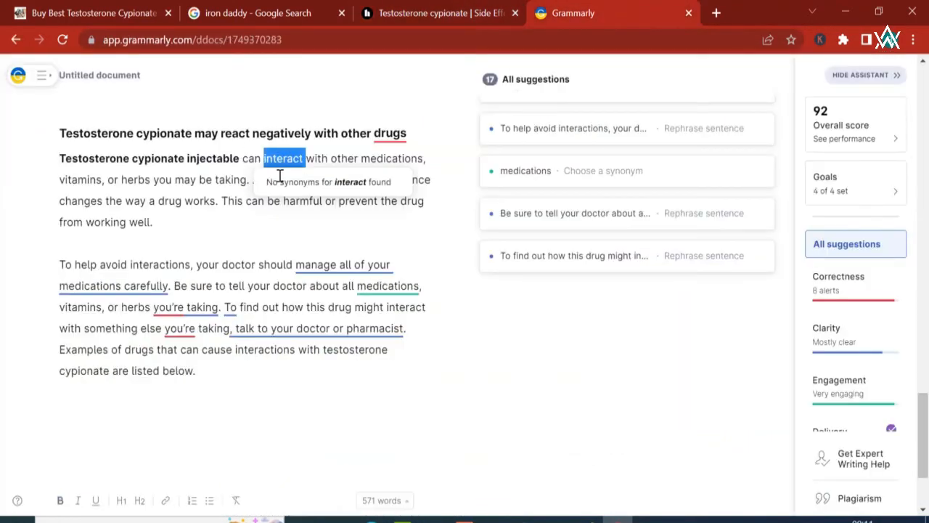
type("react")
double_click(373, 157)
left_click(373, 183)
double_click(231, 180)
left_click(243, 263)
Reword the definition sentence to "An reaction is when a drug changes the way a medication functions"
double_click(297, 179)
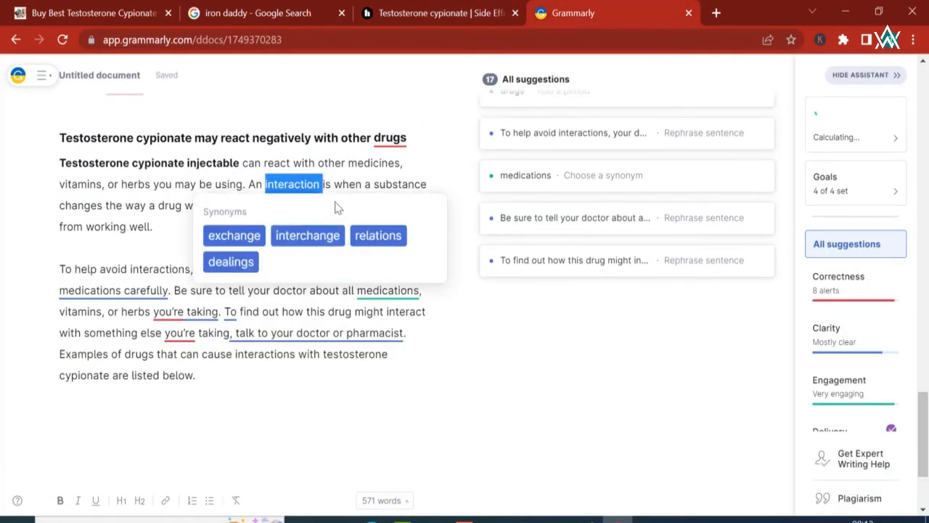
type("reaction")
double_click(387, 179)
type("drug changes")
double_click(124, 206)
left_click(167, 278)
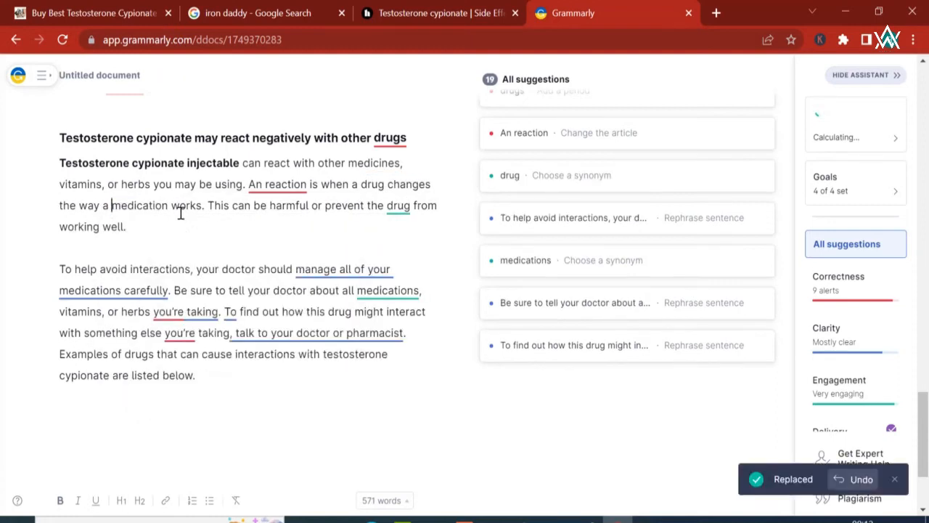
double_click(189, 207)
left_click(199, 279)
Using synonyms, reword the paragraph's last sentence to "This can be detrimental or deter the medicine from performing nicely"
double_click(308, 205)
left_click(382, 241)
double_click(71, 190)
left_click(101, 262)
double_click(381, 178)
left_click(301, 323)
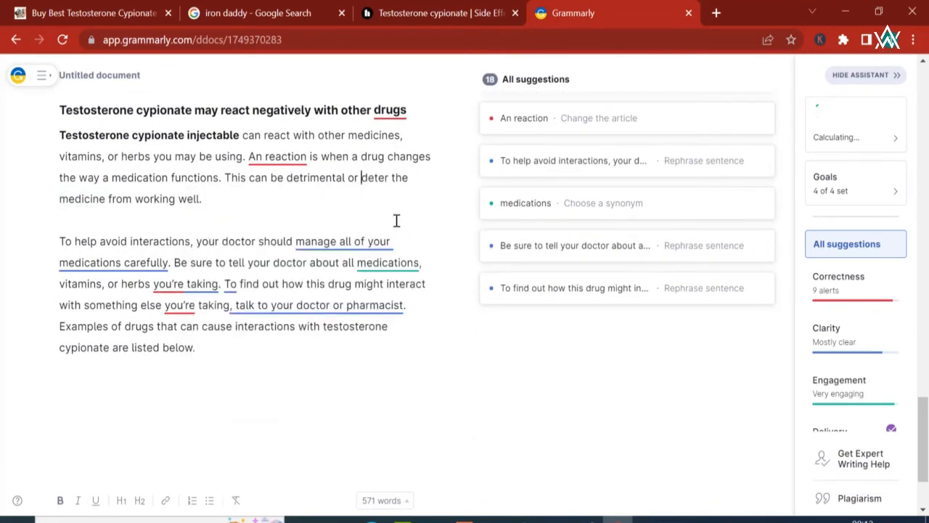
double_click(155, 199)
left_click(171, 258)
double_click(204, 185)
left_click(220, 256)
Reword the start of the second paragraph to "To help bypass rections"
double_click(114, 227)
left_click(133, 292)
double_click(166, 226)
type("rections")
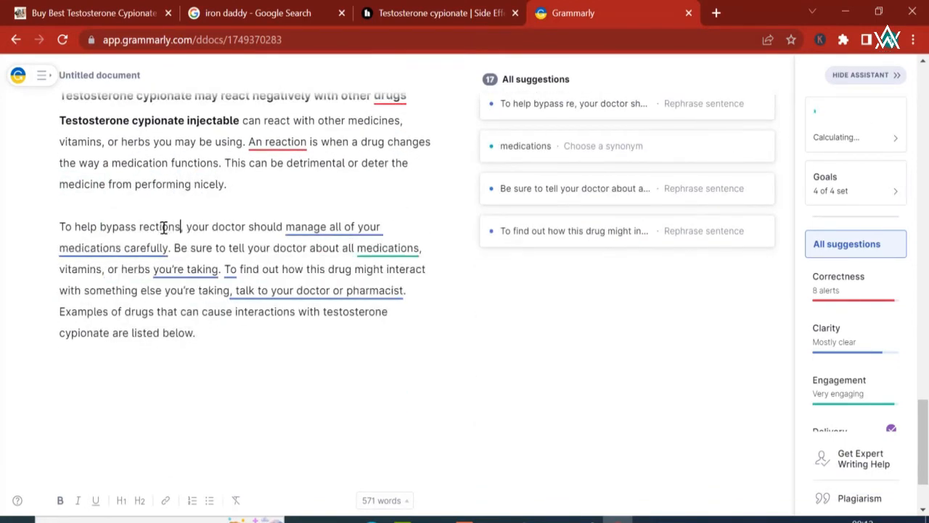
Shorten and reword the doctor clause in that sentence to "your doctor should handle your prescriptions"
left_click(288, 227)
left_click(550, 319)
double_click(308, 228)
key("BackSpace")
double_click(309, 227)
left_click(267, 325)
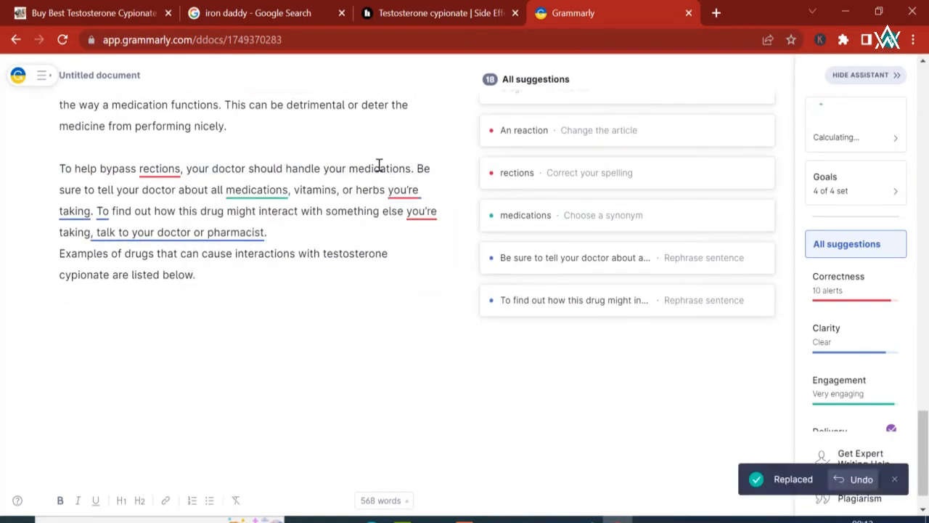
double_click(380, 167)
left_click(290, 236)
In the second paragraph, replace "tell" with the synonym "inform" and delete ", vitamins, or herbs" after "all medications"
double_click(104, 192)
left_click(116, 254)
double_click(278, 183)
left_click(290, 254)
left_click(549, 209)
left_click(526, 222)
left_click(404, 193)
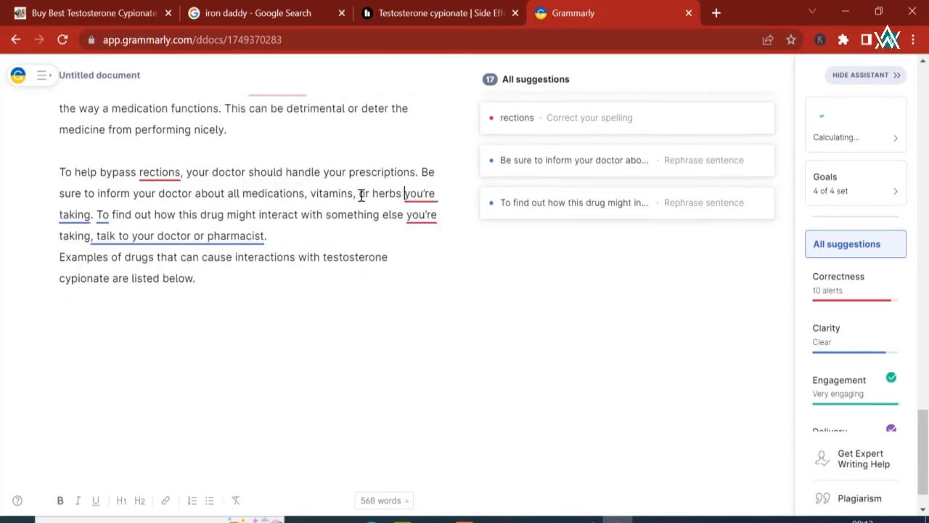
key("BackSpace")
key("BackSpace")
key("BackSpace")
key("BackSpace")
key("BackSpace")
key("BackSpace")
key("BackSpace")
key("BackSpace")
key("BackSpace")
key("BackSpace")
key("BackSpace")
key("BackSpace")
key("BackSpace")
key("BackSpace")
key("BackSpace")
key("BackSpace")
key("BackSpace")
key("BackSpace")
key("BackSpace")
key("BackSpace")
Using synonyms and a deletion, reword the start of the next sentence to "To discover how this medicine"
double_click(408, 193)
left_click(266, 266)
double_click(70, 215)
key("BackSpace")
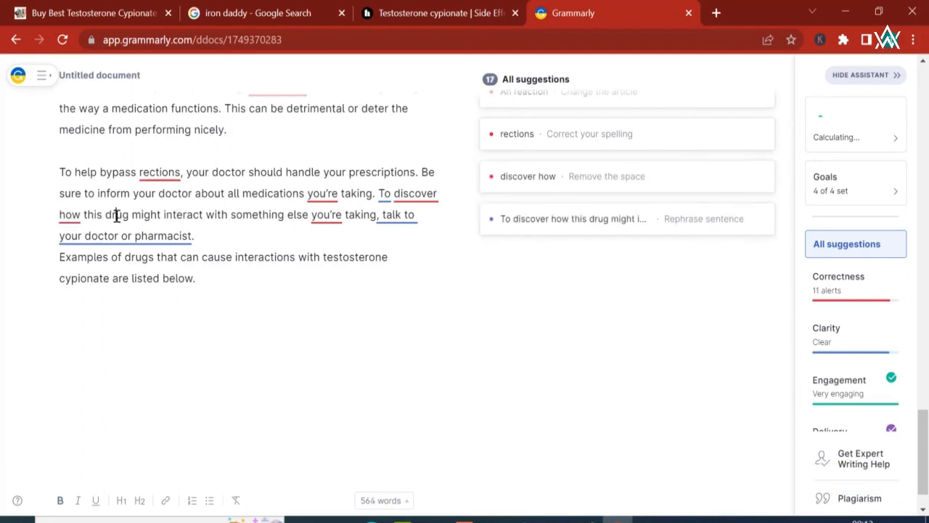
double_click(117, 215)
left_click(130, 288)
Replace "something else you're" in that sentence with "another substance that you might be"
double_click(208, 214)
type("another substance that you might be")
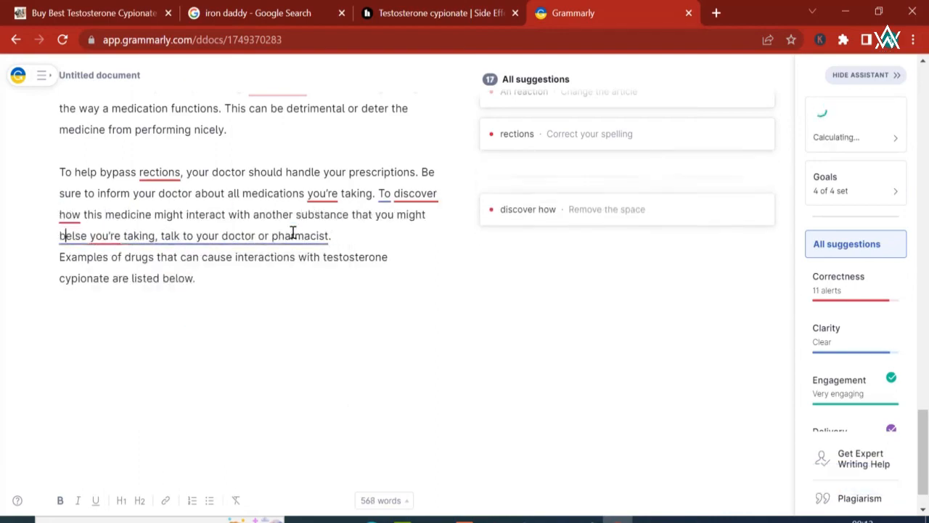
left_click(132, 237)
key("BackSpace")
key("BackSpace")
key("BackSpace")
key("BackSpace")
key("BackSpace")
key("BackSpace")
key("BackSpace")
key("BackSpace")
key("BackSpace")
key("BackSpace")
key("BackSpace")
key("BackSpace")
Reword the end of the sentence to "speak to your doctor or local pharmacist"
double_click(121, 236)
left_click(130, 297)
left_click(235, 212)
type("local")
Copy the "Testosterone cypionate warnings" section with its allergy warning from Healthline and paste it at the end of the Grammarly document
left_click(461, 15)
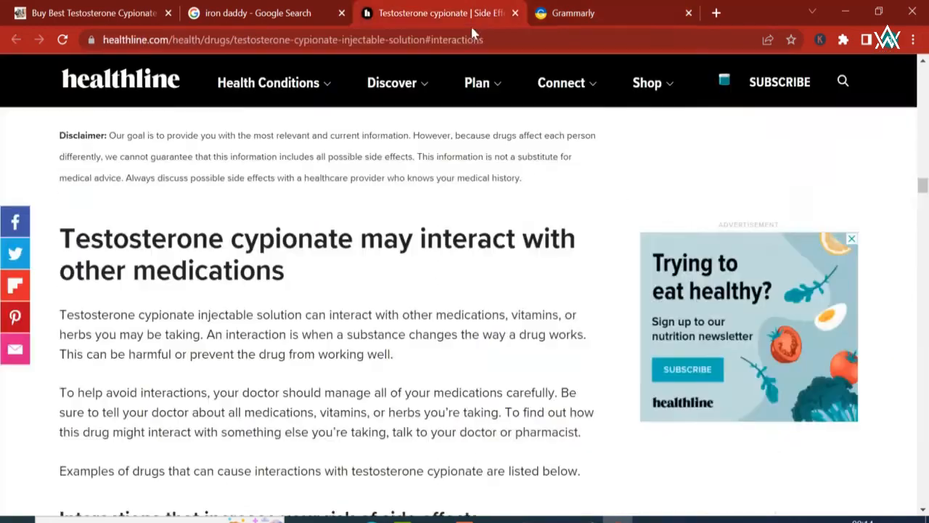
scroll(365, 261, "down", 9)
scroll(330, 214, "down", 6)
mouse_move(61, 173)
left_mouse_down()
mouse_move(268, 194)
mouse_move(79, 402)
left_mouse_up()
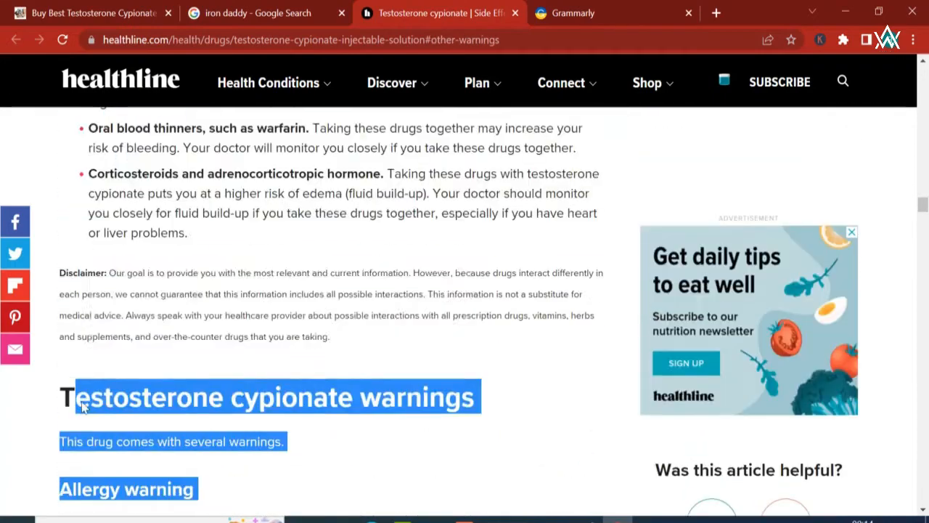
key("ctrl+c")
left_click(573, 13)
right_click(86, 287)
left_click(125, 146)
scroll(189, 283, "up", 3)
scroll(175, 345, "down", 5)
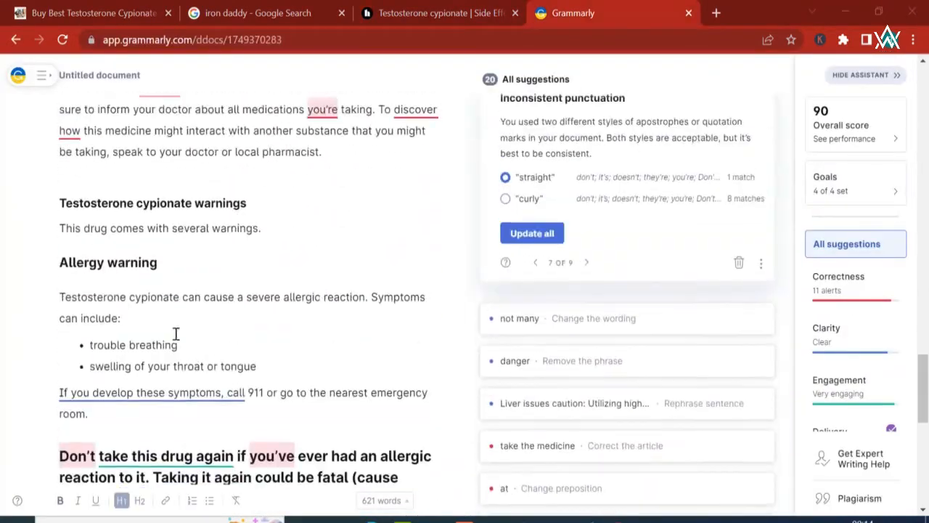
Using synonyms, change the pasted headings to "Testosterone cypionate cautions" and "Allergy alert"
double_click(218, 204)
left_click(206, 264)
scroll(183, 213, "down", 1)
double_click(136, 180)
left_click(138, 240)
Reword the sentence under the cautions heading to "This drug has several negative impacts on health."
key("Delete")
key("Delete")
key("Delete")
key("Delete")
key("Delete")
double_click(199, 148)
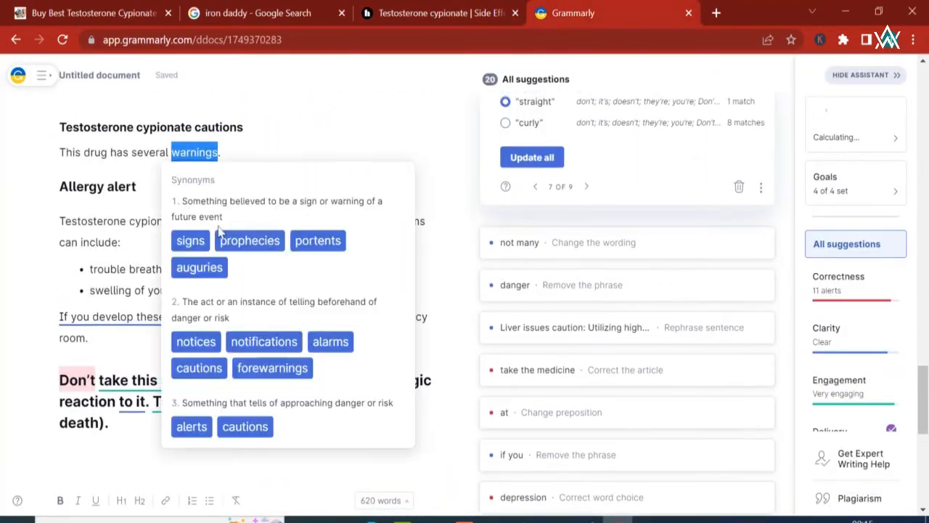
type("negative impacts on health.")
Using synonyms, reword the allergy introduction to "Testosterone cypionate can provoke an agonizing allergic response. Signs can have:"
double_click(219, 221)
left_click(281, 307)
double_click(276, 155)
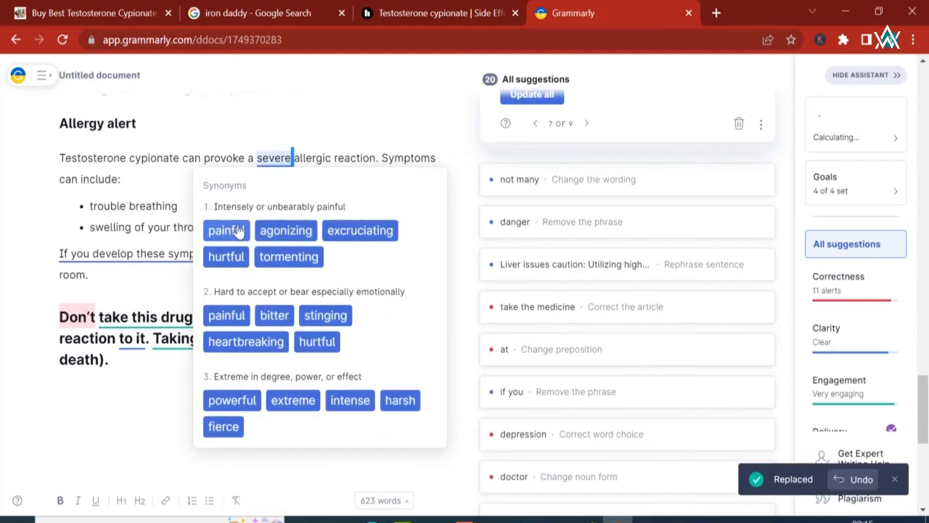
left_click(284, 228)
double_click(376, 198)
left_click(247, 286)
double_click(87, 221)
left_click(91, 294)
double_click(104, 221)
left_click(109, 287)
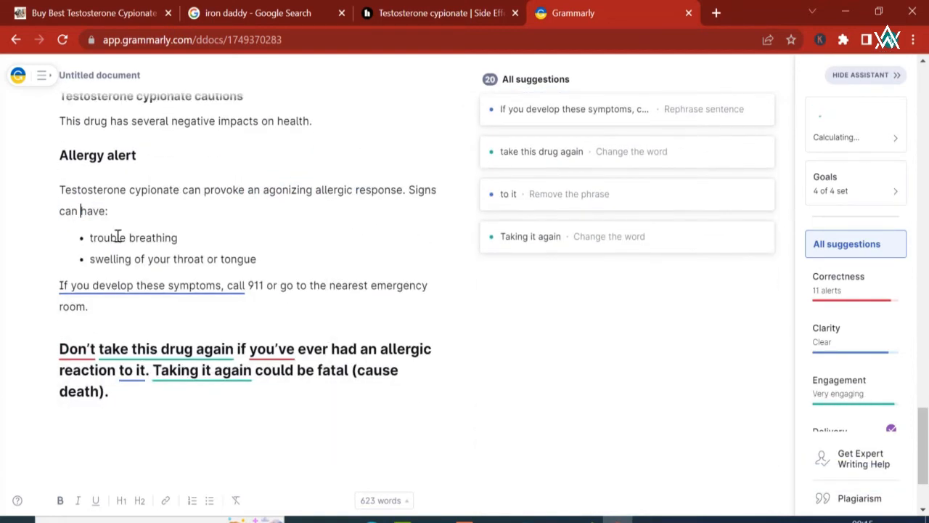
Change the first bulleted allergy sign to "problems breathing" with a synonym
scroll(118, 235, "down", 1)
double_click(113, 165)
left_click(116, 241)
Accept the suggested rephrasing of the 911 sentence and reword it to "Call 911 or visit the closest emergency room if you experience these side effects."
double_click(225, 185)
left_click(218, 212)
left_click(220, 232)
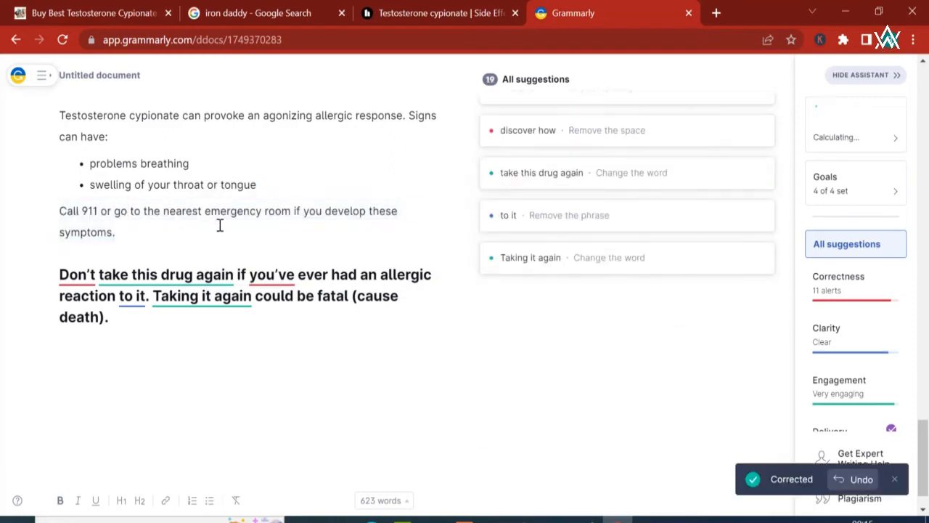
double_click(351, 212)
type("experience")
double_click(88, 216)
type("side effects")
left_click(132, 222)
double_click(178, 197)
left_click(191, 272)
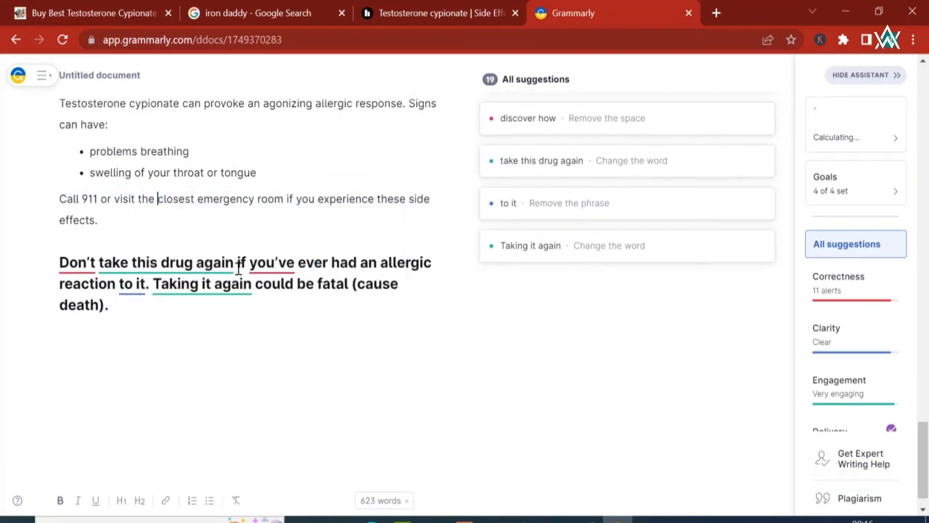
double_click(272, 199)
Reduce the "Don't take this drug again" heading to normal-size bold text and reword its start to "Don't consume this medication"
triple_click(200, 283)
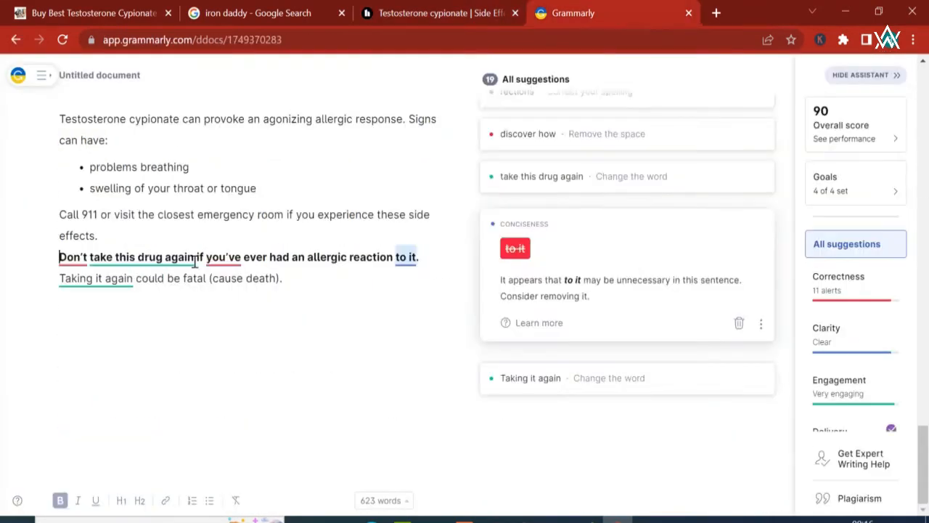
left_click(104, 354)
double_click(106, 353)
type("consume")
double_click(175, 350)
scroll(174, 350, "down", 2)
left_click(145, 334)
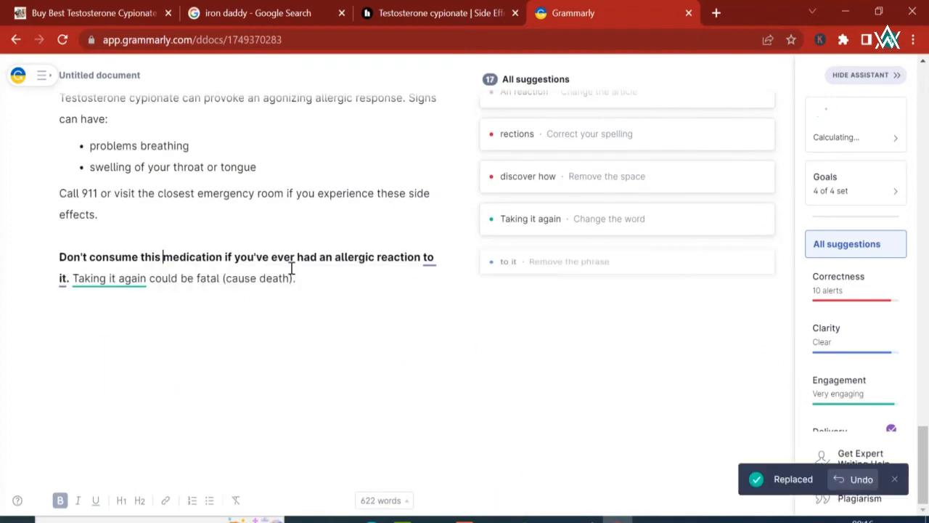
Reword the rest of the bold sentence to "if you have a history of allergic reactions to it" and remove the closing "Taking it again" sentence
double_click(274, 266)
key("BackSpace")
key("BackSpace")
key("BackSpace")
key("BackSpace")
key("BackSpace")
type("have a history of")
key("Delete")
key("Delete")
key("Delete")
key("Delete")
key("Delete")
key("Delete")
key("Delete")
left_click(498, 286)
left_click_drag(311, 279, 225, 273)
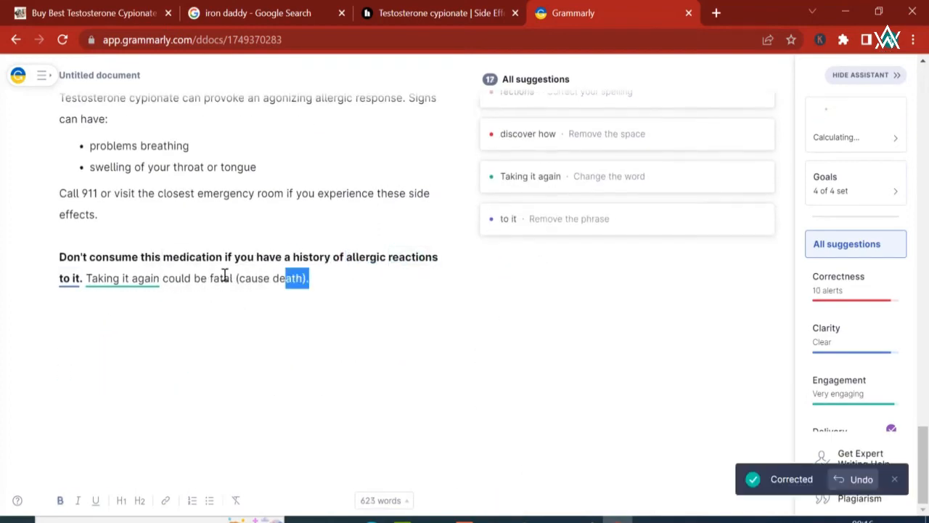
Copy the Healthline text from "How to take testosterone cypionate" through the ages 0–11 child dosage and paste it at the end of the Grammarly document
left_click(440, 13)
mouse_move(60, 208)
left_mouse_down()
mouse_move(157, 236)
mouse_move(252, 492)
left_mouse_up()
scroll(253, 436, "down", 15)
left_click(16, 152)
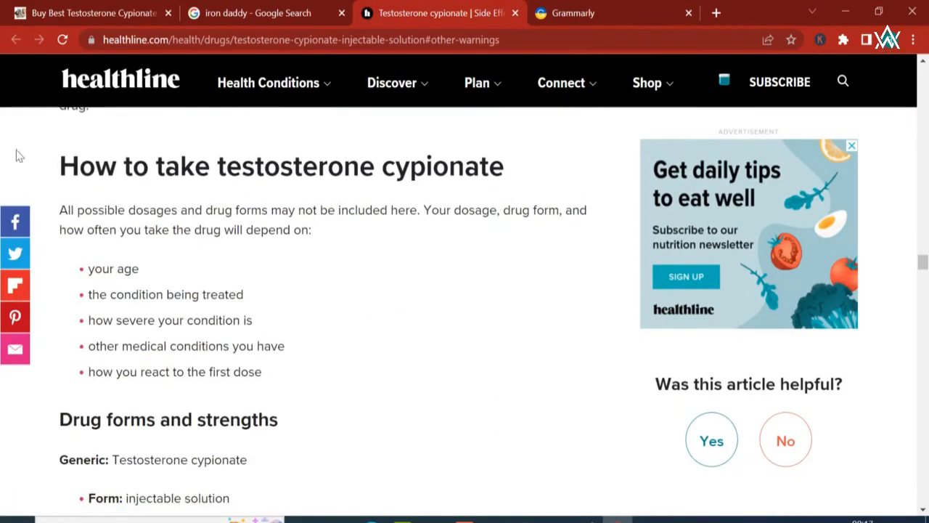
scroll(421, 492, "down", 20)
left_click_drag(56, 163, 61, 217)
scroll(407, 371, "up", 3)
scroll(206, 299, "up", 18)
scroll(110, 194, "up", 1)
key("ctrl+c")
left_click(574, 13)
key("Return")
key("ctrl+v")
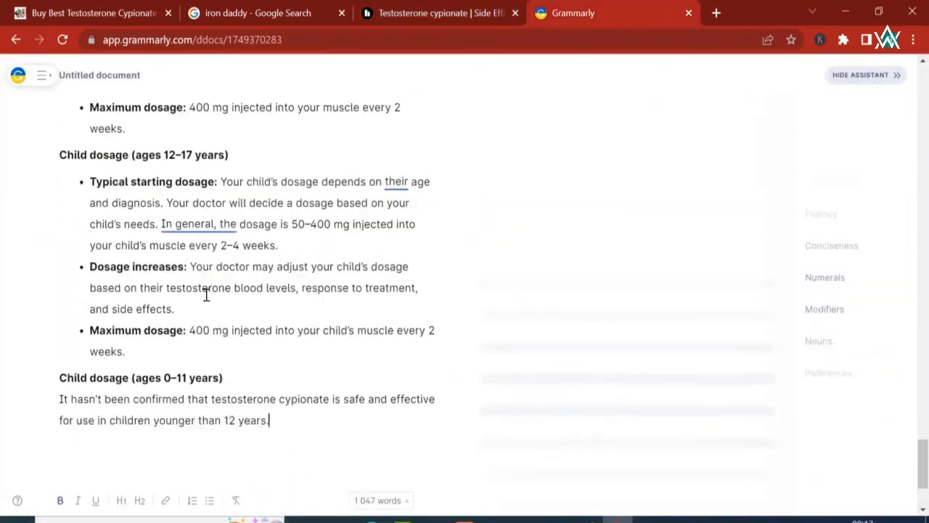
Change the newly pasted section's heading to "How to inject testosterone cypionate"
scroll(174, 303, "up", 4)
scroll(150, 312, "down", 2)
scroll(349, 276, "up", 15)
double_click(113, 211)
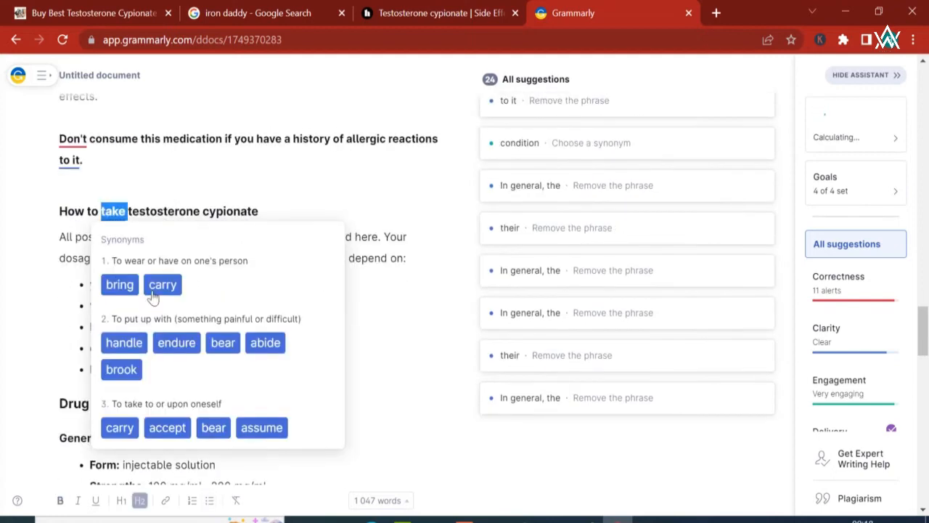
type("admo")
Reword the section's first sentence to "All potential amounts and prescription records may not be contained here."
double_click(100, 238)
left_click(108, 314)
double_click(154, 243)
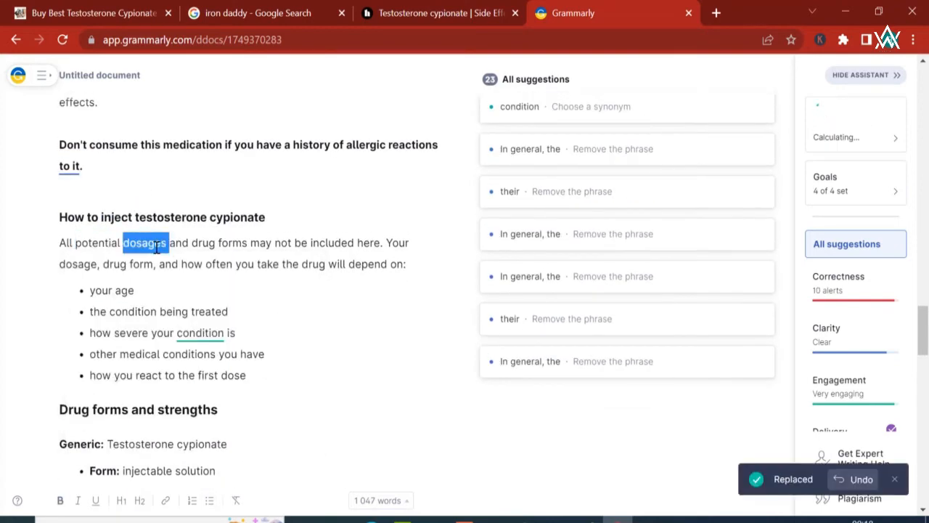
type("amounts")
double_click(205, 248)
left_click(236, 325)
double_click(270, 253)
left_click(252, 268)
double_click(378, 180)
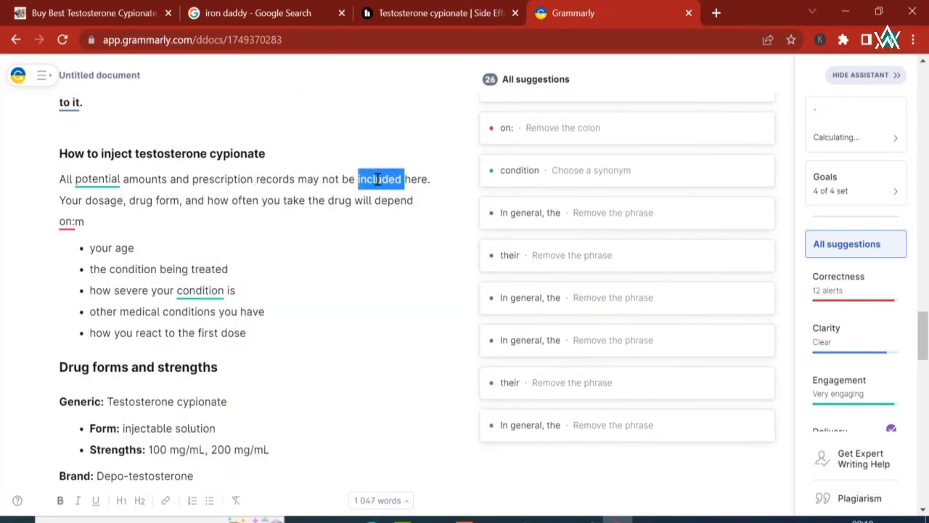
left_click(363, 239)
Remove "drug form," from the sentence about dosage and how often the drug is taken
double_click(105, 200)
left_click(167, 249)
left_click_drag(183, 201, 128, 201)
key("BackSpace")
double_click(238, 204)
type("use")
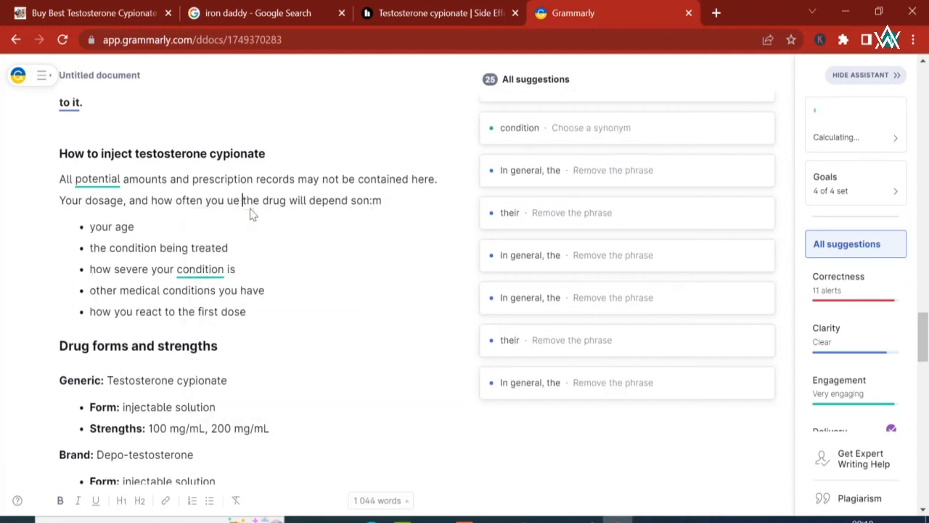
key("ctrl+z")
Replace "drug" with "medication" in the dosage sentence and end it with "will depend on multiple factors :"
double_click(285, 202)
left_click(239, 273)
double_click(372, 202)
left_click_drag(426, 203, 397, 202)
type("on multiple factors :")
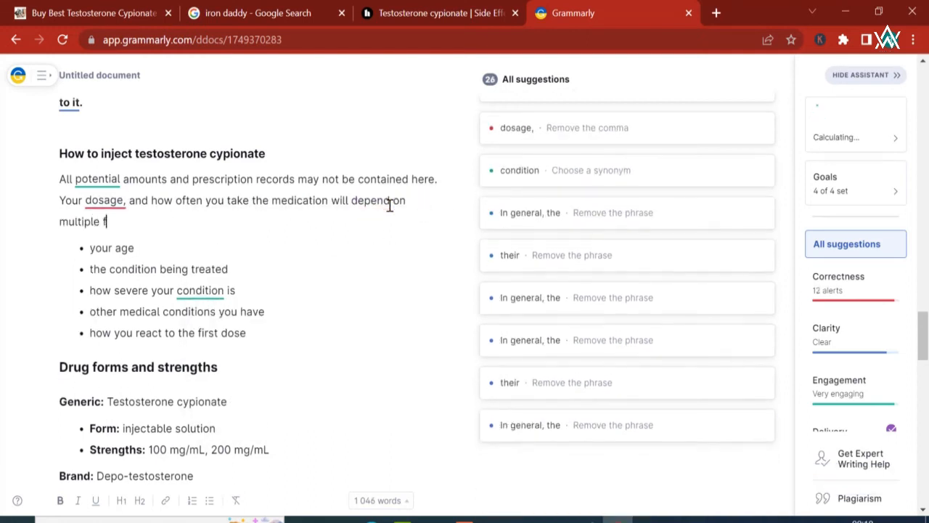
Reword the first two bullets of the factor list to "The individual's age" and "Your medical condition"
scroll(124, 247, "down", 1)
double_click(109, 194)
type("The indi")
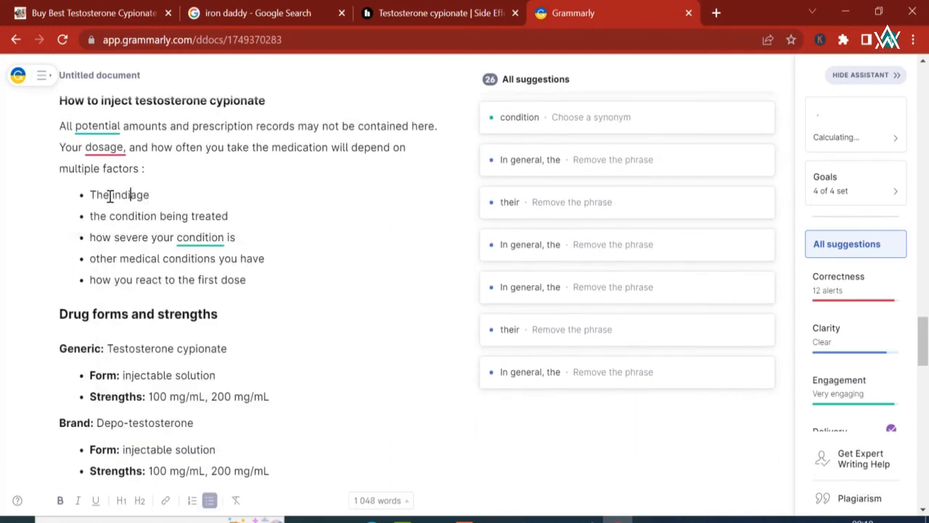
key("BackSpace")
left_click_drag(228, 217, 92, 238)
Reword the third bullet about how severe the condition is to "The severity of the illness"
double_click(187, 237)
key("BackSpace")
key("BackSpace")
type("The severit")
Reword the fourth bullet to "other underlying medical disorders", dropping "you have"
left_click(121, 259)
type("underlying")
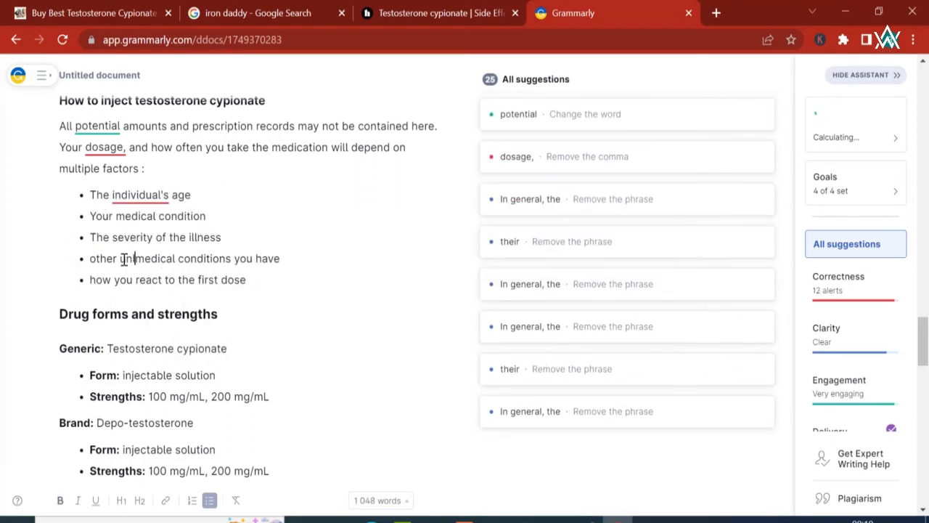
left_click_drag(322, 260, 276, 260)
key("BackSpace")
double_click(254, 258)
left_click(260, 257)
Reword the last bullet of the factor list to "your reaction to the first amount"
double_click(100, 190)
key("BackSpace")
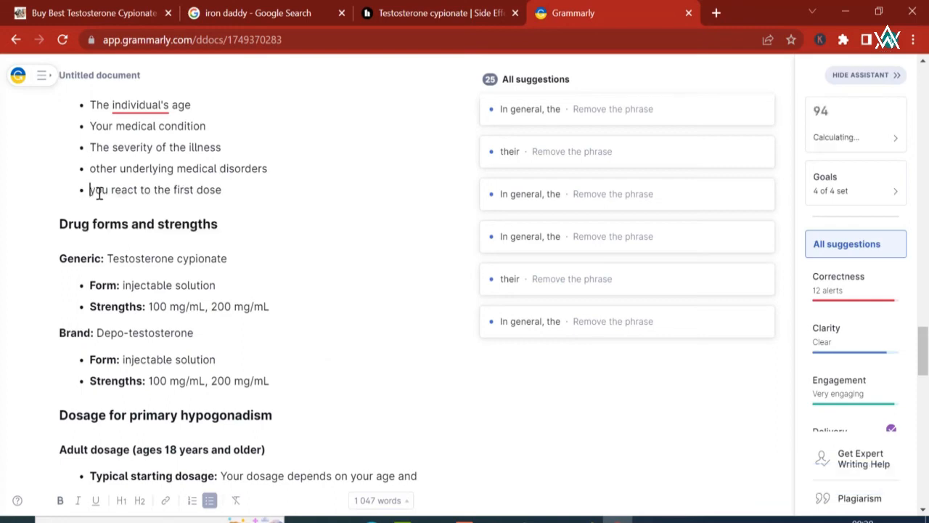
left_click(145, 190)
type("ion")
double_click(213, 189)
left_click(240, 240)
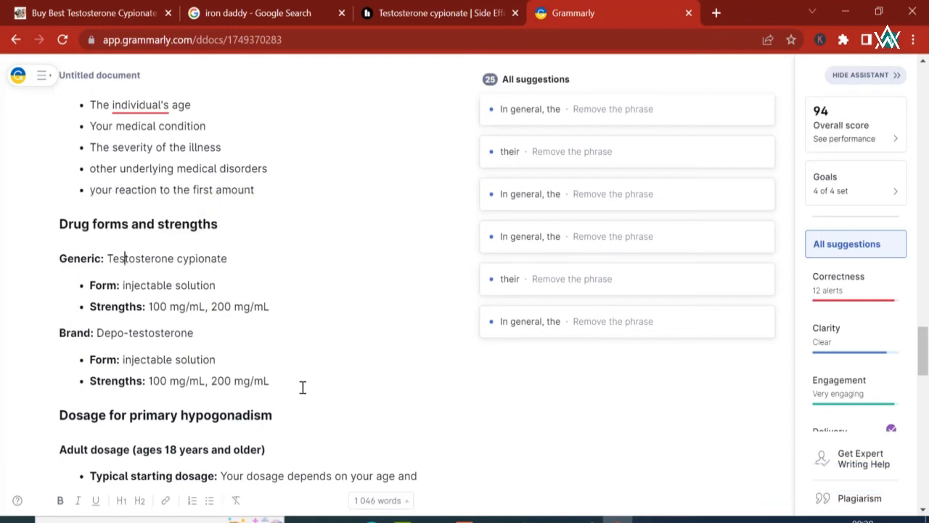
Shorten the hypogonadism section heading to "Dosage for hypogonadism" and its adult subheading to "Ages 18 years and older"
scroll(149, 263, "down", 2)
double_click(150, 261)
key("BackSpace")
left_click_drag(136, 273, 60, 274)
key("BackSpace")
left_click(189, 274)
key("BackSpace")
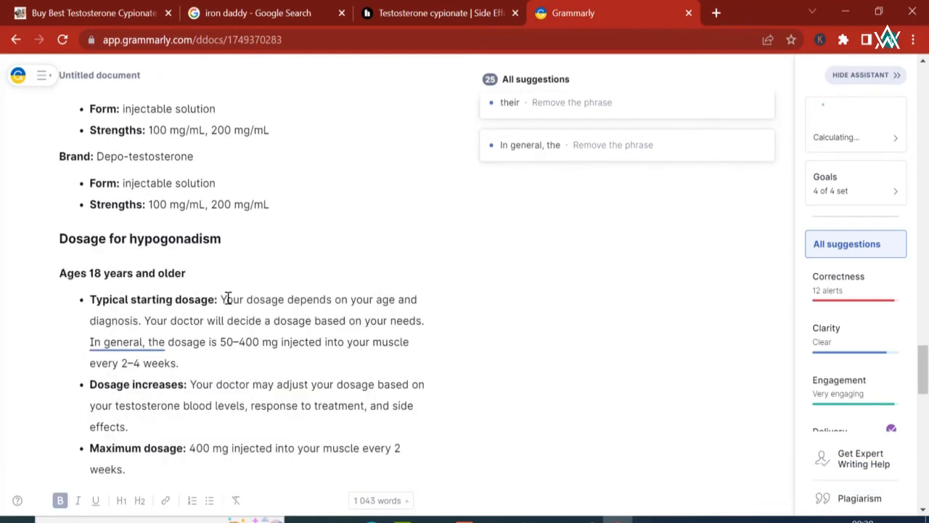
Rename the first adult dosage bullet's bold label to "Typical initiation amount:"
double_click(154, 299)
type("initiation")
double_click(199, 300)
type("amount")
Reword that bullet's opening to "Your quanitty intake relies on your age and diagnosis. Your physician will determine a dosage"
double_click(273, 299)
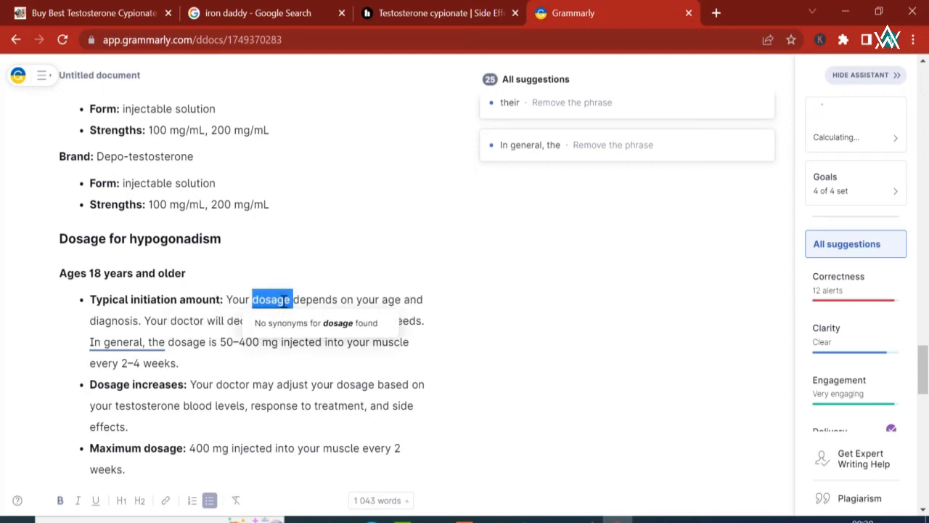
type("quanitty intake")
double_click(355, 268)
left_click(223, 342)
double_click(138, 290)
left_click(272, 267)
scroll(273, 267, "down", 1)
double_click(211, 206)
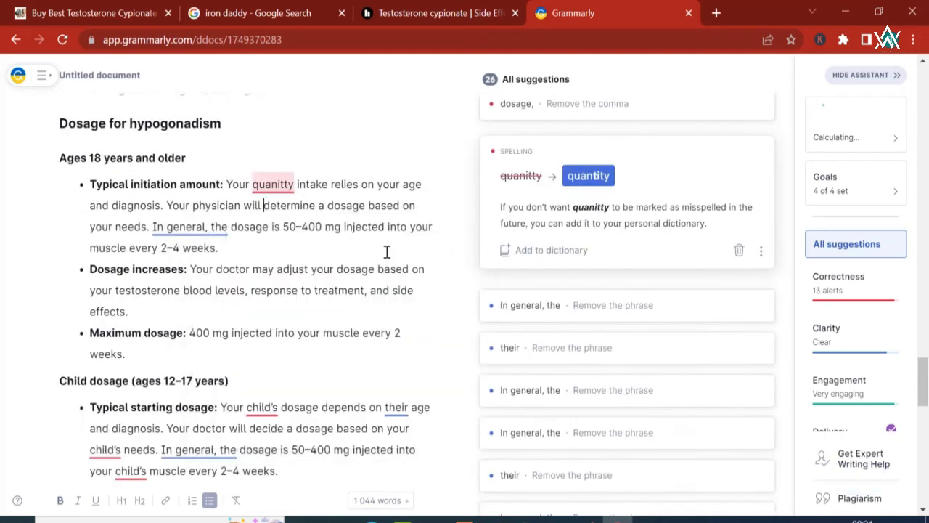
Reword "based on your needs" to "established on your requirements" and shorten "In general, the" to "The"
double_click(386, 207)
left_click(240, 257)
scroll(239, 247, "down", 1)
double_click(146, 180)
left_click(257, 231)
left_click(243, 229)
Reword the adult injection phrase to "injected directly into your muscle fibers"
double_click(249, 199)
double_click(362, 200)
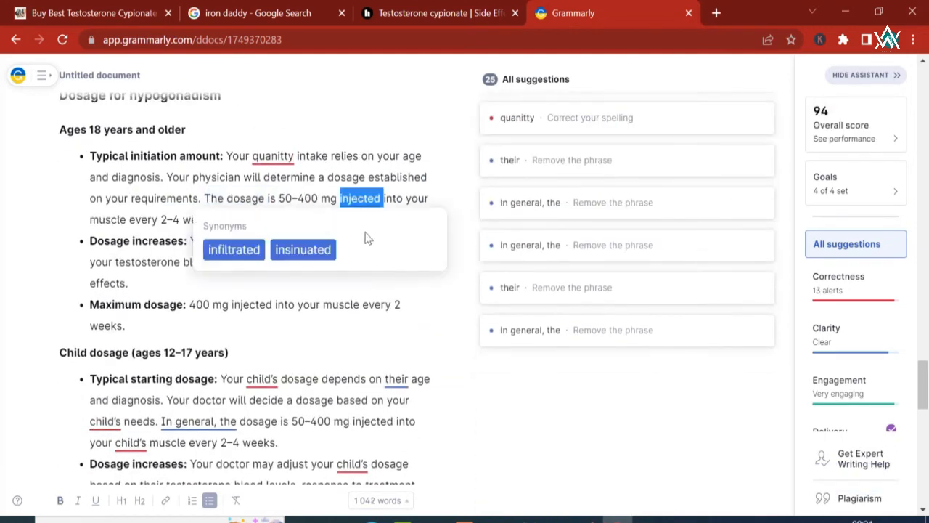
left_click(303, 249)
left_click(602, 232)
type("directly")
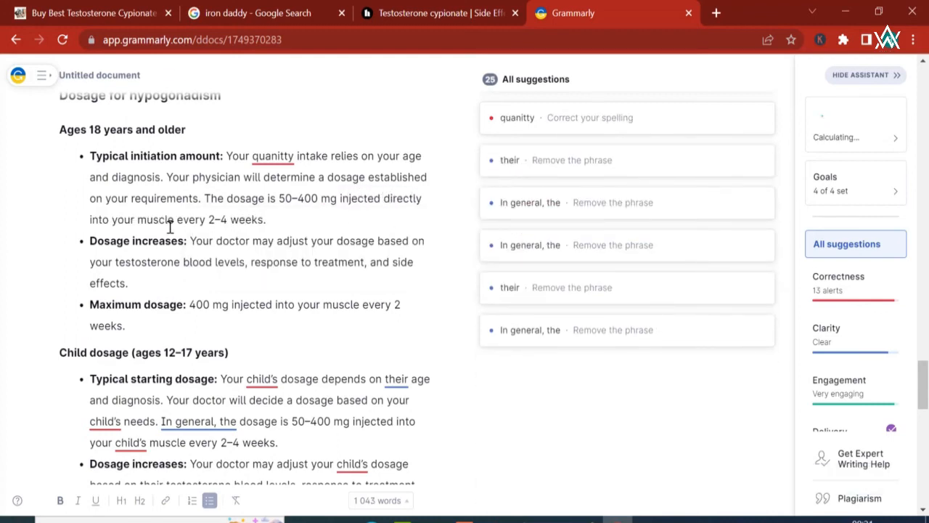
Rename the dosage increase label to "Dosage supplements" and reword its text to "may change your intake based on your testosterone levels"
double_click(162, 240)
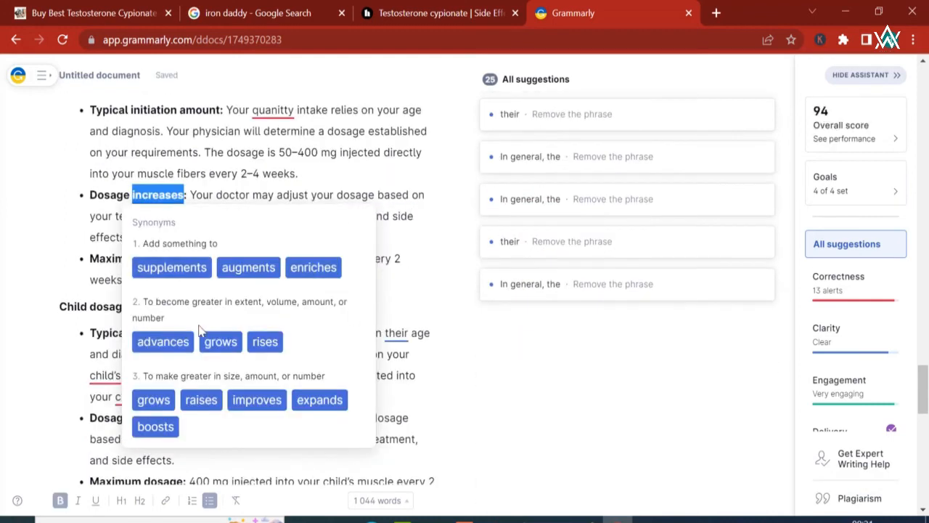
left_click(170, 267)
double_click(380, 196)
type("intake")
double_click(212, 216)
key("BackSpace")
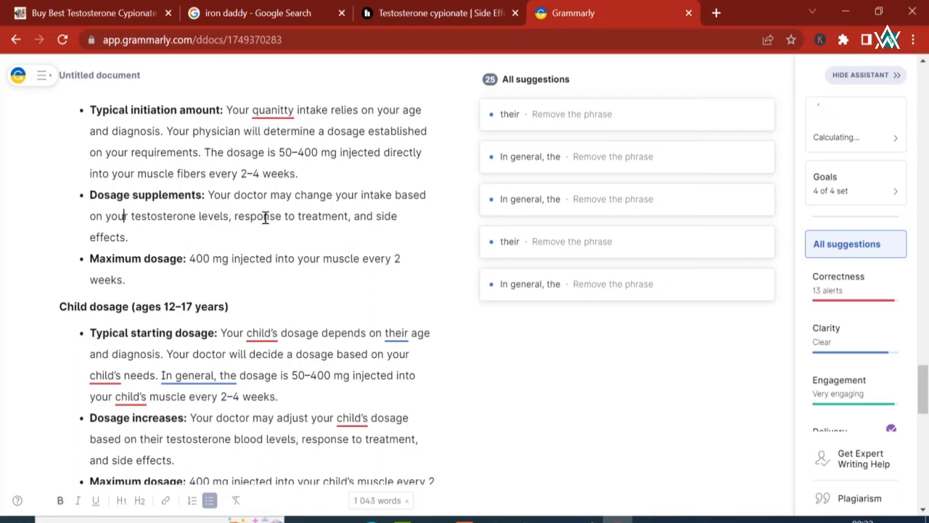
Reword the end of the adult Dosage supplements bullet to "reaction to therapy, and side consequences"
double_click(265, 217)
scroll(266, 218, "down", 1)
double_click(317, 180)
double_click(400, 180)
left_click(357, 251)
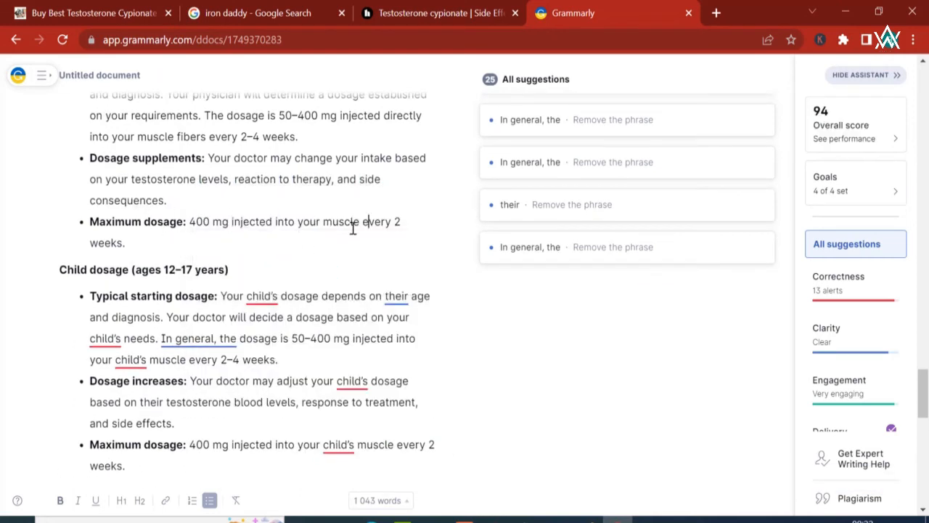
Change the "Child dosage (ages 12–17 years)" subheading to "Ages 12 to 17 years"
left_click_drag(141, 270, 48, 269)
type("A")
key("BackSpace")
type("to")
Rename the first label under ages 12 to 17 to "Typical initiation intake" and accept the correction for "child's"
scroll(137, 342, "up", 5)
double_click(156, 374)
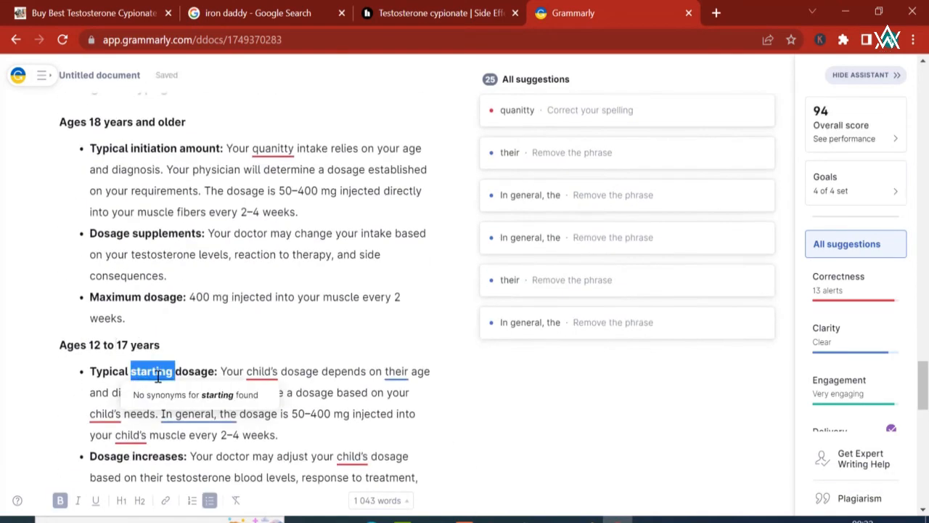
type("initiation")
double_click(200, 351)
type("intake")
left_click(259, 350)
left_click(524, 411)
Reword the opening of the Typical initiation intake bullet to "Your child's intake will depend on"
double_click(301, 286)
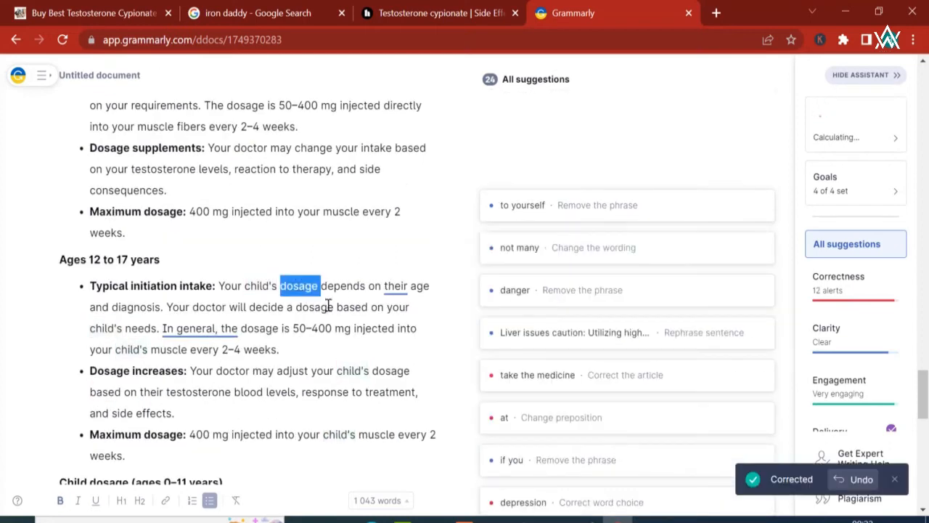
type("intake")
double_click(332, 288)
type("will depend")
Replace "diagnosis" with "condition" and reword the next sentence's opening to "Your medic will determine a dosage"
double_click(144, 291)
type("condition")
double_click(207, 289)
type("medic")
double_click(267, 290)
scroll(326, 286, "down", 2)
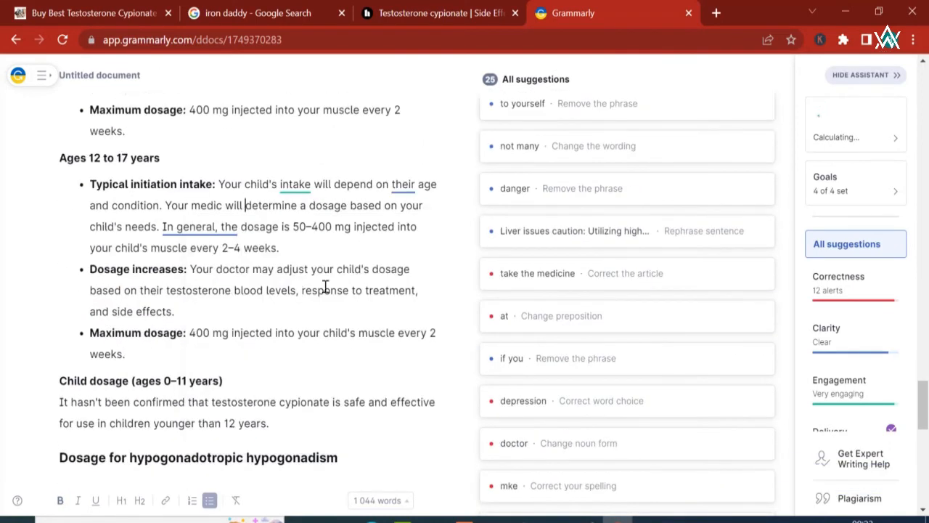
Change "child's needs" to "kid's condition" and accept the suggestion to remove the phrase "In general"
double_click(103, 196)
double_click(132, 196)
left_click(304, 268)
left_click(602, 189)
left_click(552, 190)
Reword the child injection sentence to "The intake is 50–400 mg injected directly into the child's muscle"
double_click(213, 199)
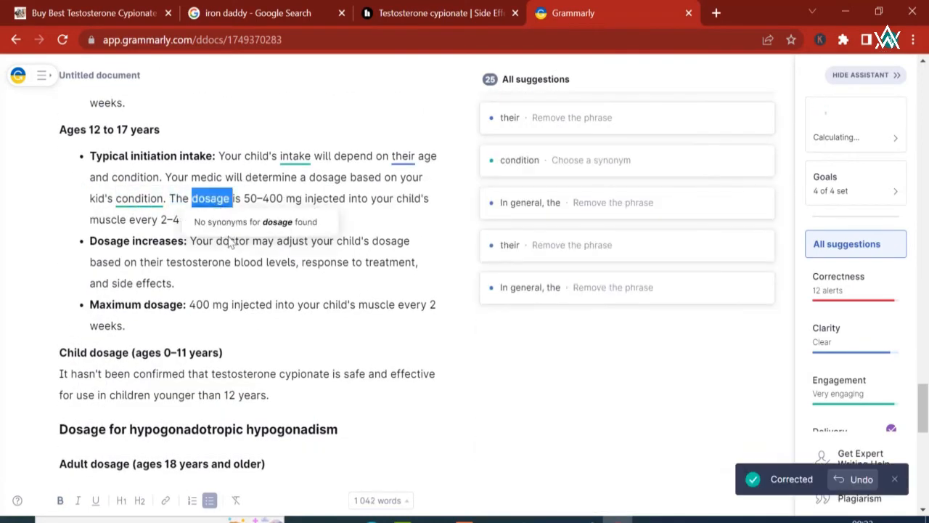
type("intake")
double_click(323, 199)
double_click(358, 200)
type("directly into")
double_click(417, 198)
type("the")
Rename the child dosage increase label to "Dosage augments" and reword its opening to "Your physician may modify your child's intake"
scroll(427, 201, "down", 1)
double_click(172, 194)
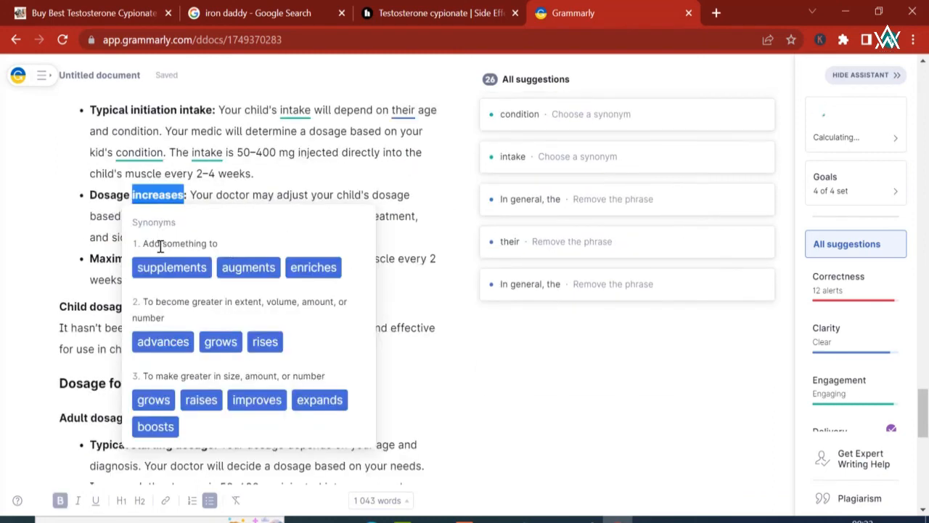
left_click(249, 266)
double_click(225, 195)
type("physician")
double_click(308, 195)
left_click(322, 268)
double_click(407, 196)
type("intake")
Reword the Dosage augments bullet to "based on testosterone levels, reaction to therapy", removing "their" and "blood"
double_click(105, 216)
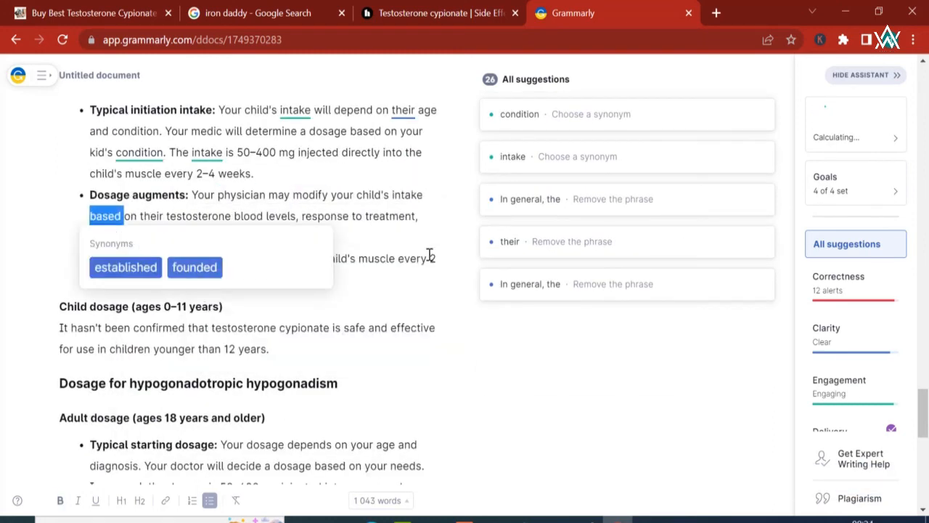
double_click(250, 216)
key("BackSpace")
double_click(153, 216)
double_click(266, 217)
left_click(231, 267)
double_click(327, 180)
left_click(228, 251)
Change "side effects" to "side consequences" and replace "child's" with "kid's" in the Maximum dosage bullet for ages 12 to 17
double_click(411, 180)
left_click(243, 250)
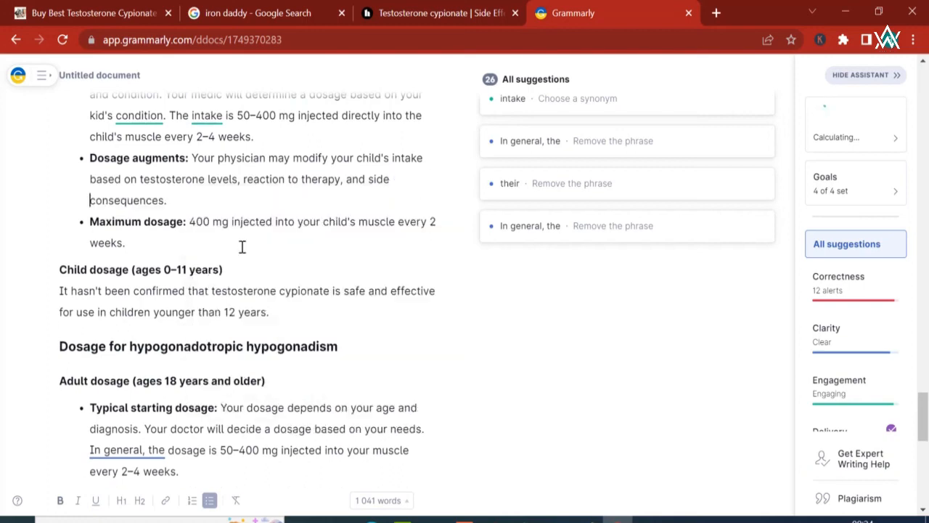
double_click(340, 222)
left_click(217, 282)
Delete the child dosage subheading for ages 0–11 years together with the paragraph beneath it
left_click(142, 243)
key("BackSpace")
key("BackSpace")
key("BackSpace")
key("BackSpace")
key("BackSpace")
key("BackSpace")
key("BackSpace")
key("BackSpace")
key("BackSpace")
key("BackSpace")
key("BackSpace")
key("BackSpace")
key("BackSpace")
key("BackSpace")
key("BackSpace")
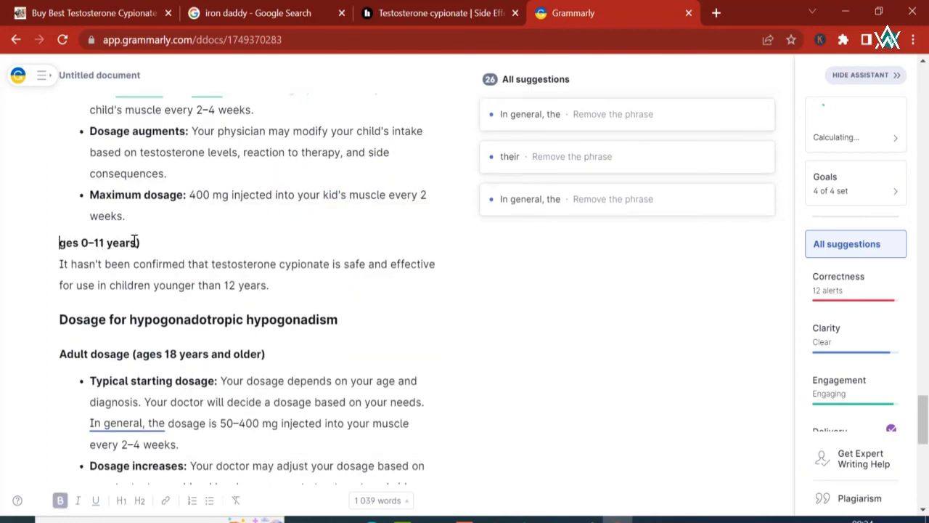
left_click_drag(298, 285, 60, 242)
key("BackSpace")
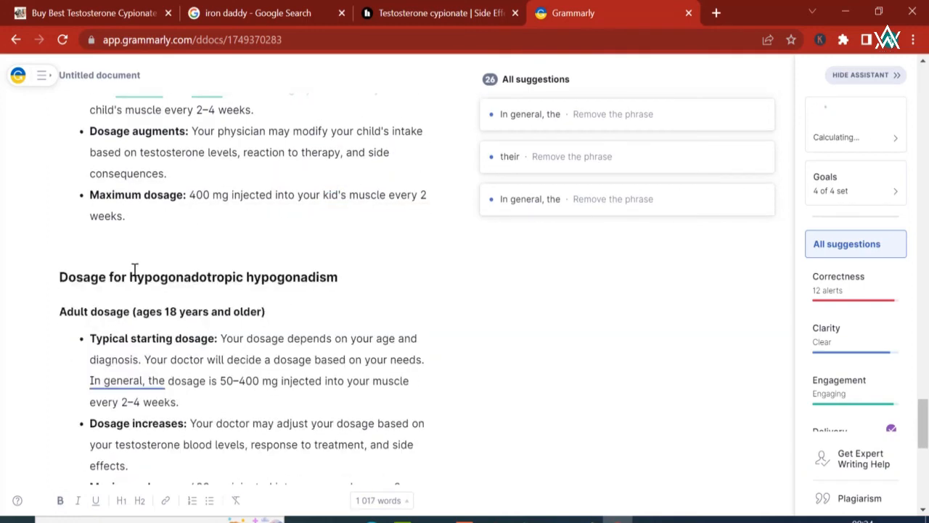
Delete the remaining "Dosage for hypogonadotropic hypogonadism" section from the end of the document
double_click(135, 270)
key("BackSpace")
scroll(174, 221, "down", 1)
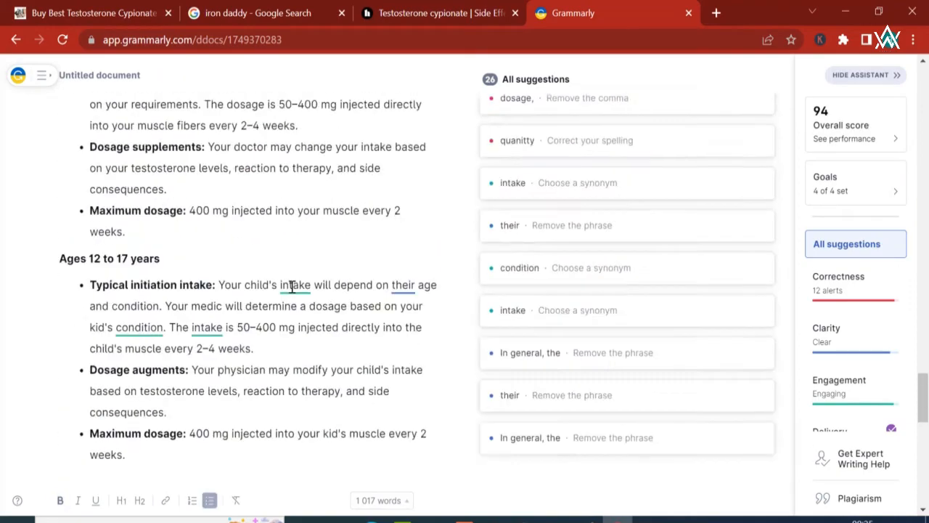
scroll(297, 284, "up", 4)
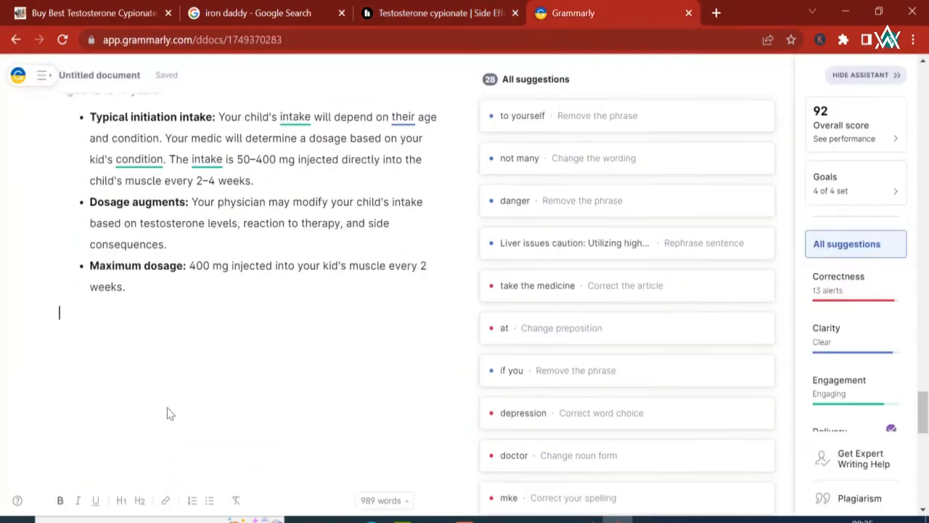
Add a "Conclusion" section containing the Healthline sentences about long-term treatment and serious risks if the drug isn't taken as prescribed
type("Testosterone cypionate injectable solution is used for long-term treatment. It comes with serious risks if you don't take it as prescribed.")
type("Conclusion")
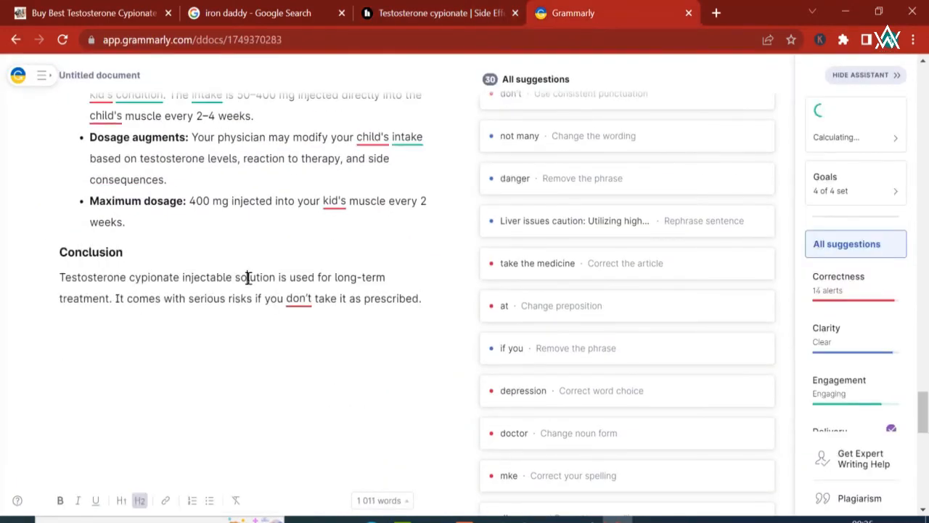
In the Conclusion's first sentence, delete "solution" and replace "used" with "utilized" and "treatment" with "therapy"
double_click(254, 278)
key("BackSpace")
double_click(260, 349)
left_click(378, 400)
double_click(375, 350)
left_click(238, 427)
Replace "serious risks" with the synonyms "severe threats" in the Conclusion's second sentence
double_click(139, 371)
left_click(161, 414)
double_click(175, 351)
left_click(198, 406)
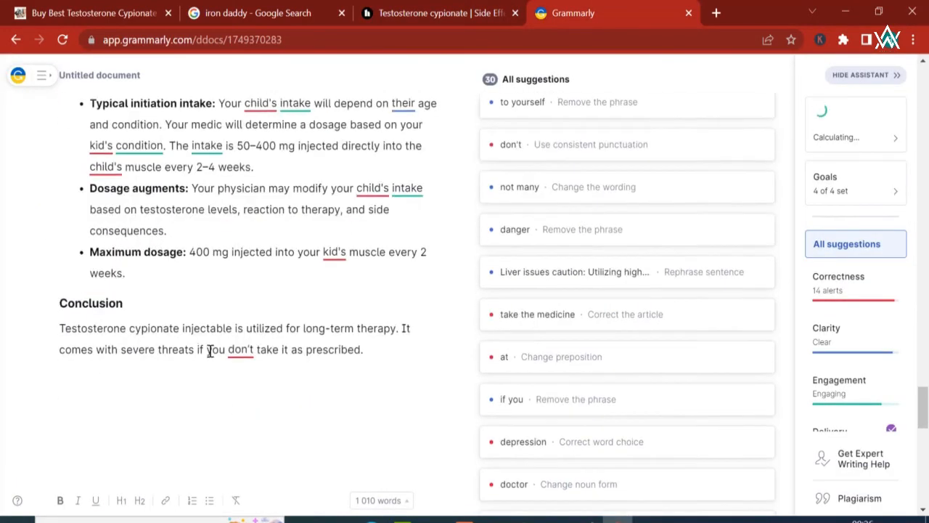
Accept the consistent punctuation suggestion for "don't" and end the Conclusion's last sentence with "by your medical doctor"
left_click(251, 289)
left_click(533, 409)
left_click(351, 392)
scroll(349, 396, "down", 1)
type("by your medical doctor")
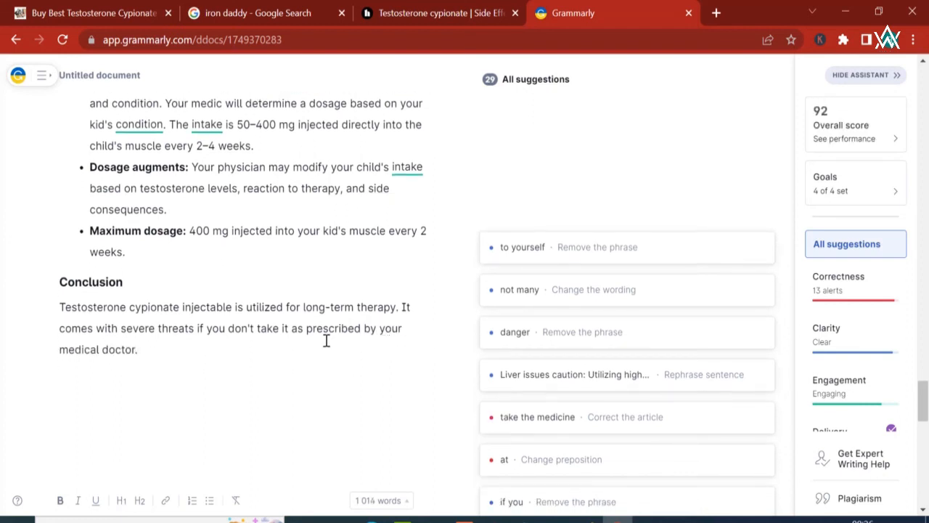
Review the rewritten article from the Conclusion up to the title, including its marked suggestions, and check the document's word count statistics
scroll(383, 302, "up", 1)
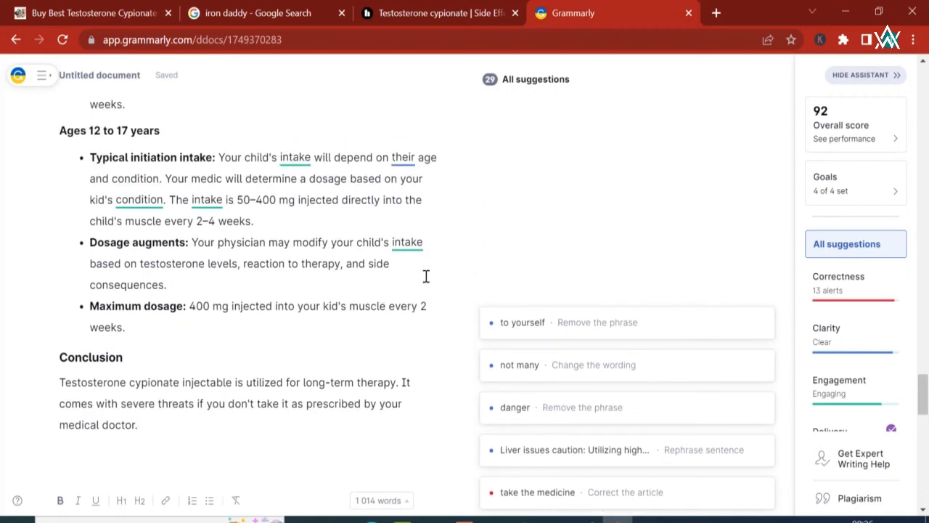
scroll(458, 261, "up", 15)
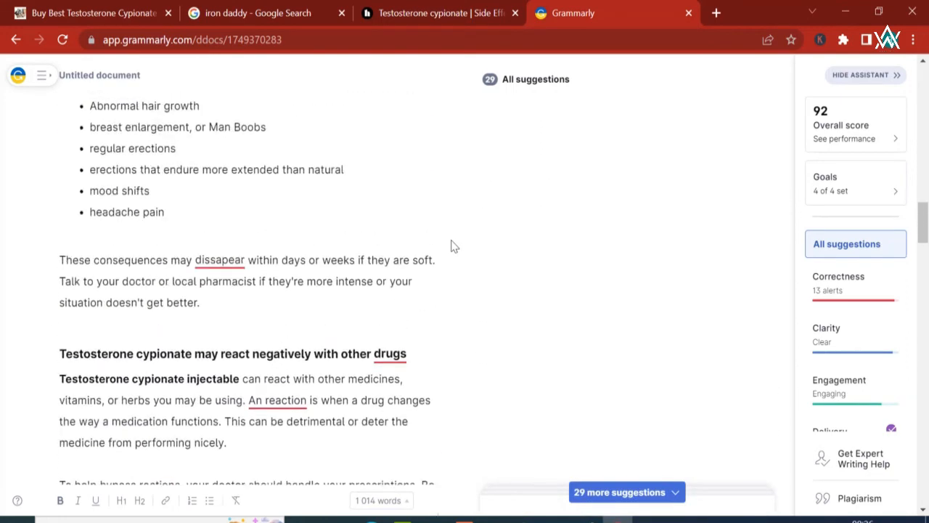
scroll(450, 246, "up", 3)
left_click(620, 492)
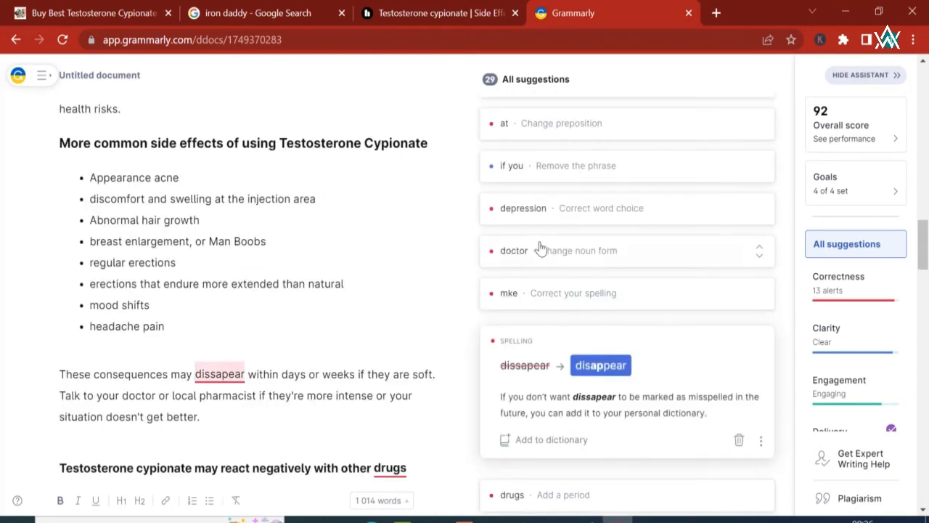
scroll(544, 239, "up", 15)
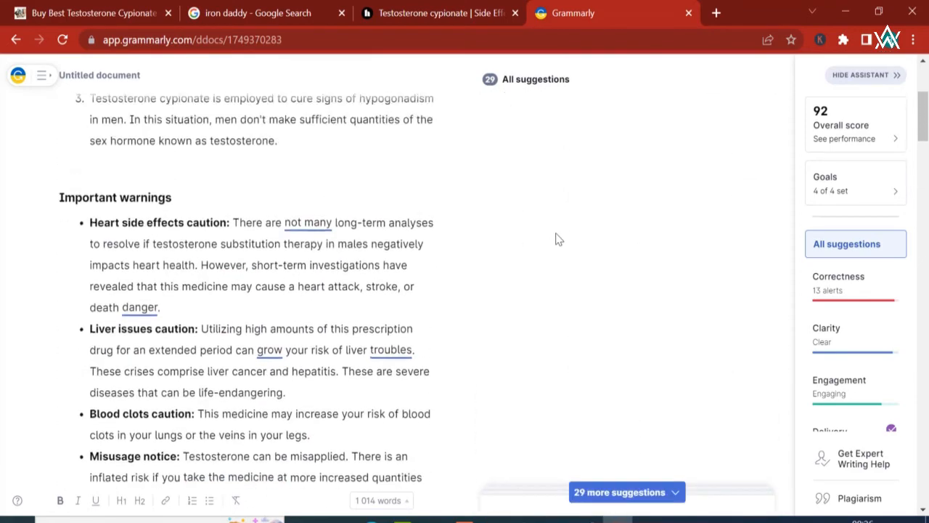
scroll(557, 237, "up", 3)
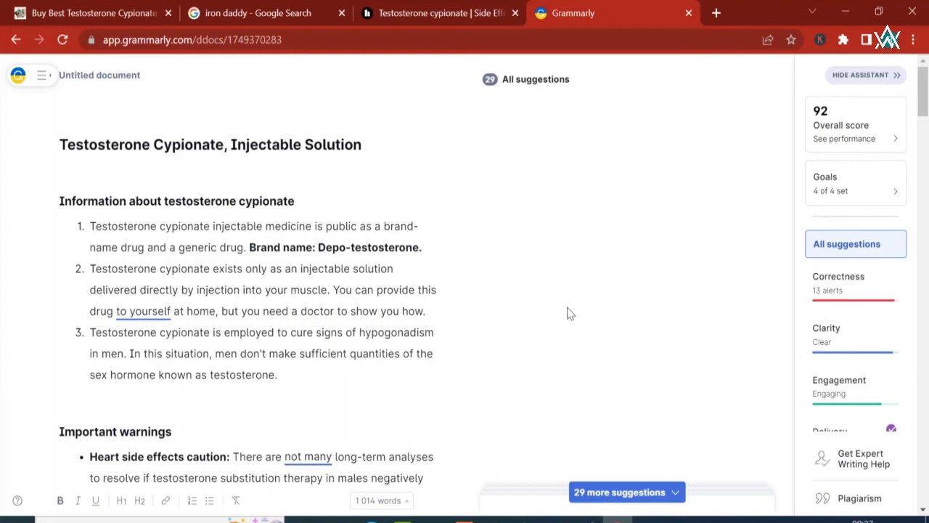
scroll(228, 370, "down", 4)
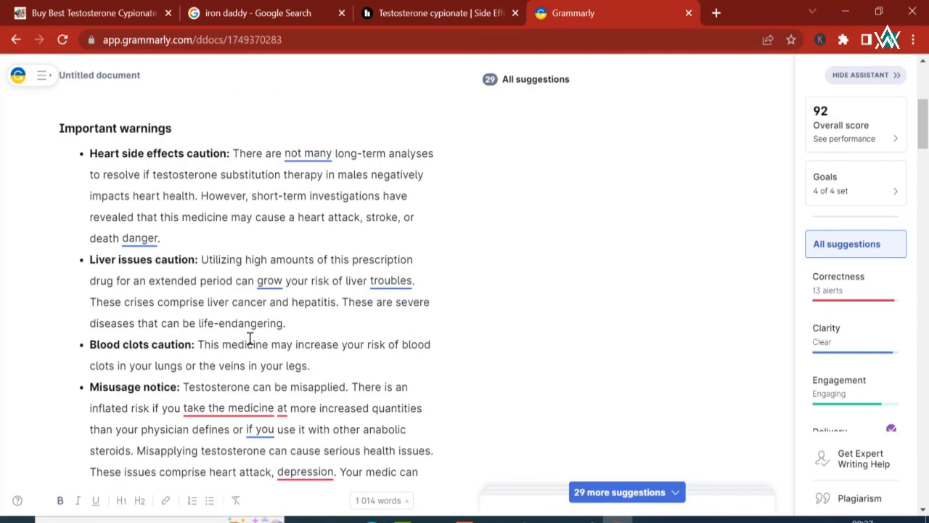
scroll(249, 339, "up", 4)
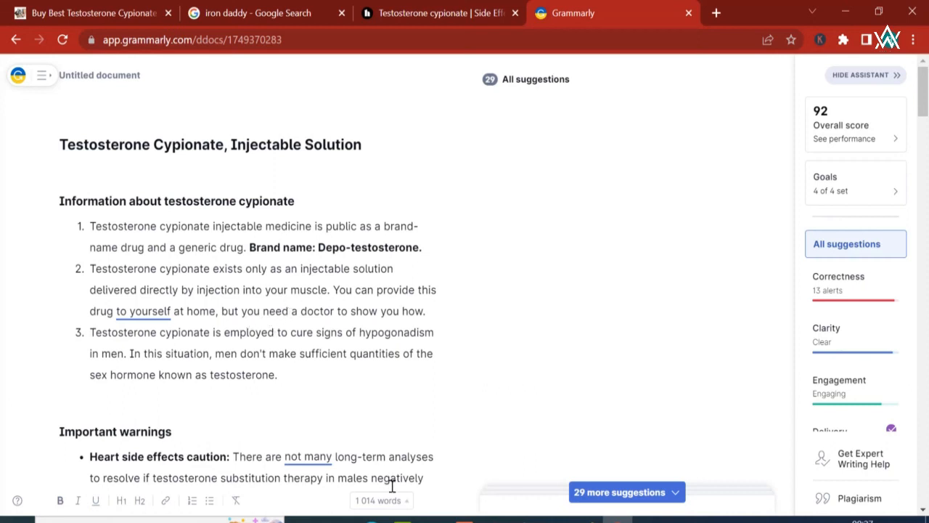
left_click(379, 508)
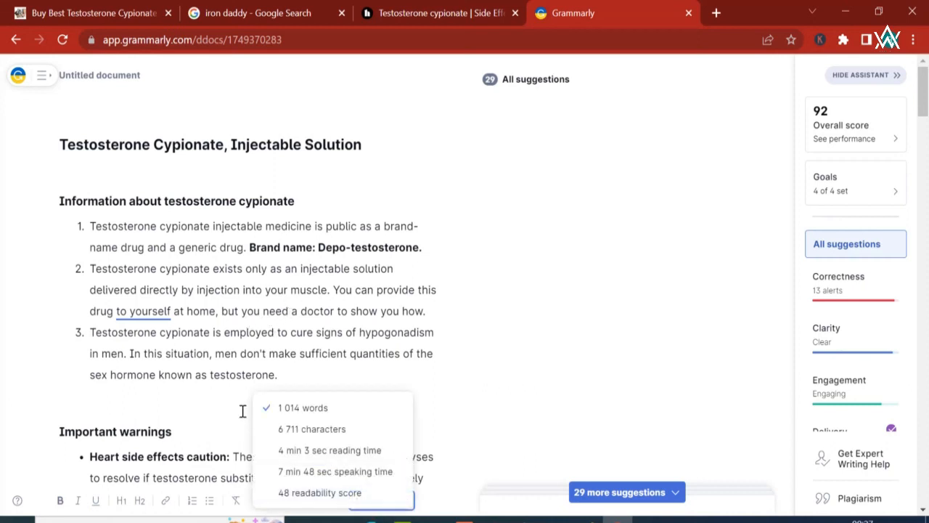
left_click(215, 398)
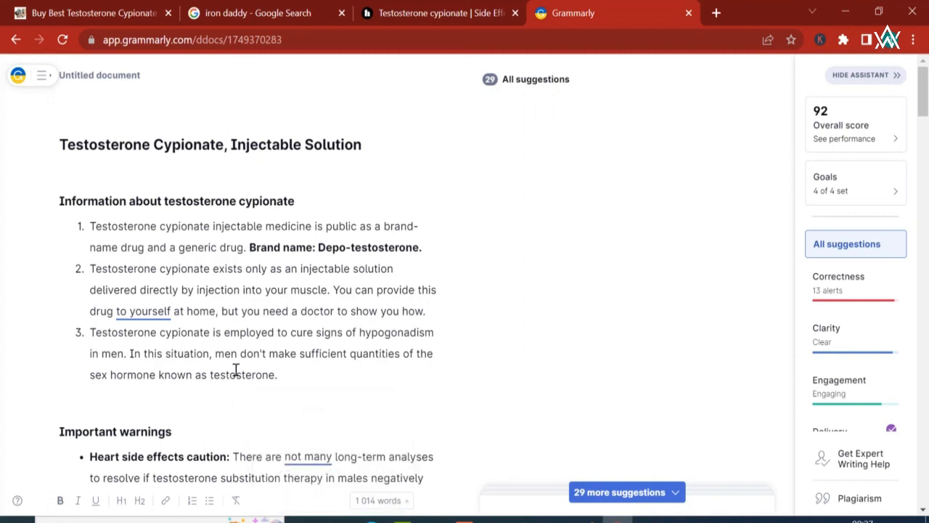